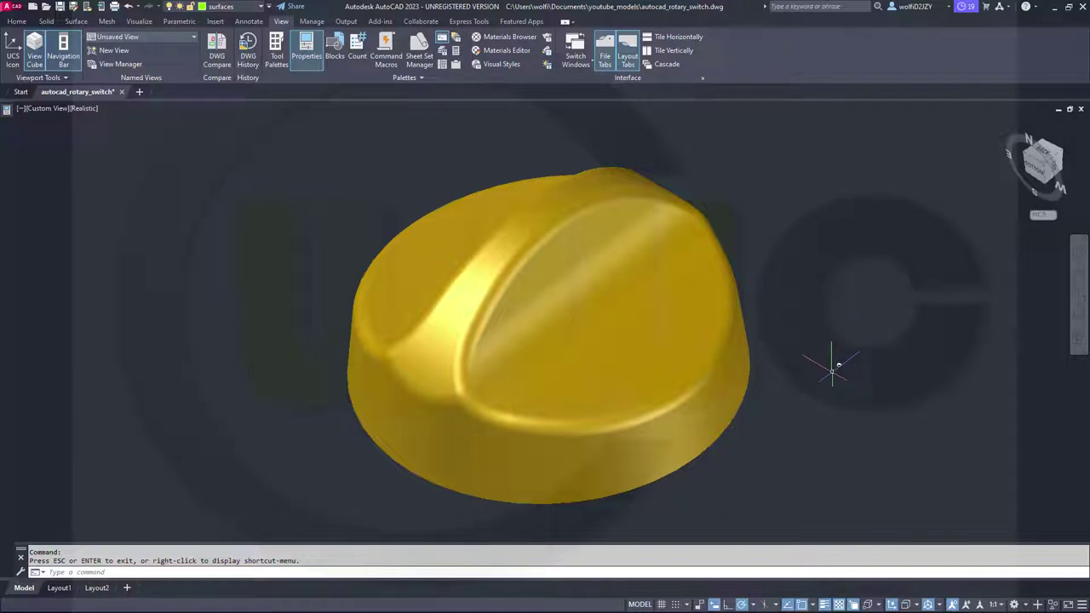
{"action": "middle_click_drag", "start_coordinate": [832, 368], "coordinate": [912, 284], "text": "shift"}
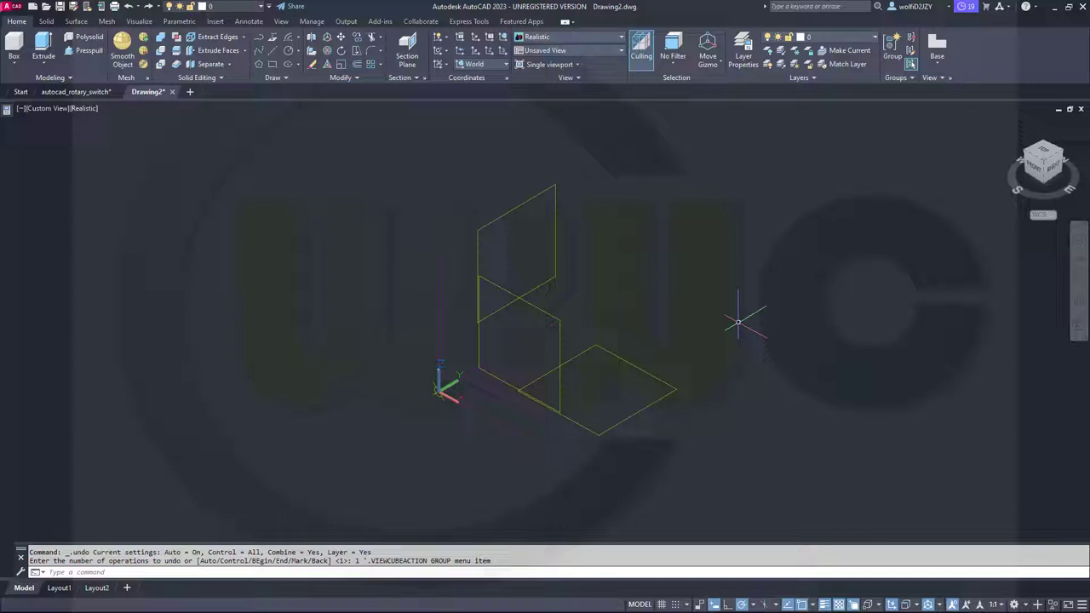
Step: Make the sketches layer current and look at the drawing from the top
{"action": "left_click", "coordinate": [261, 7]}
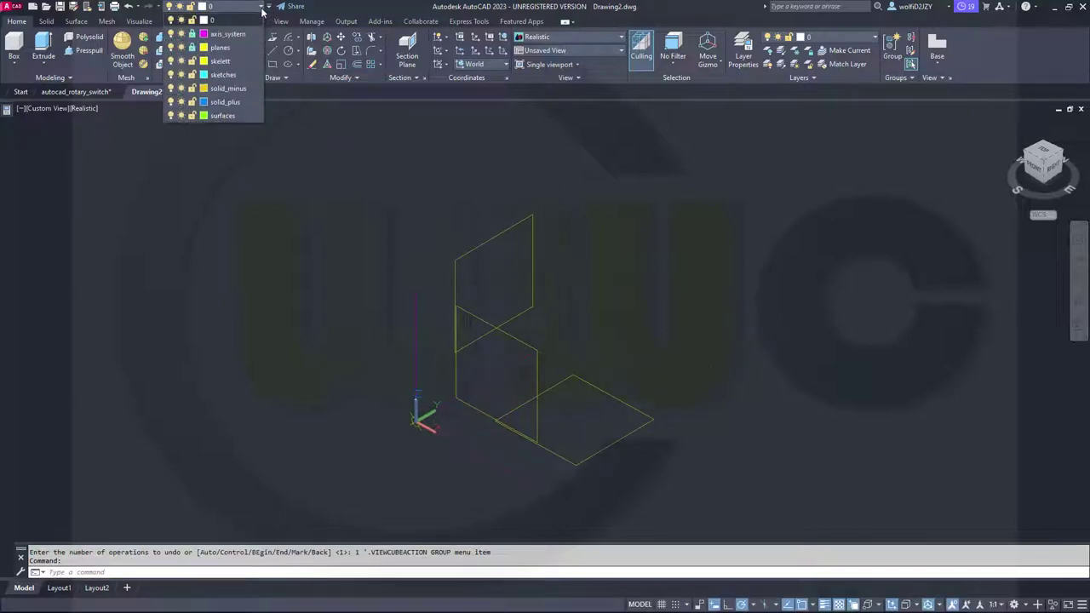
{"action": "left_click", "coordinate": [223, 75]}
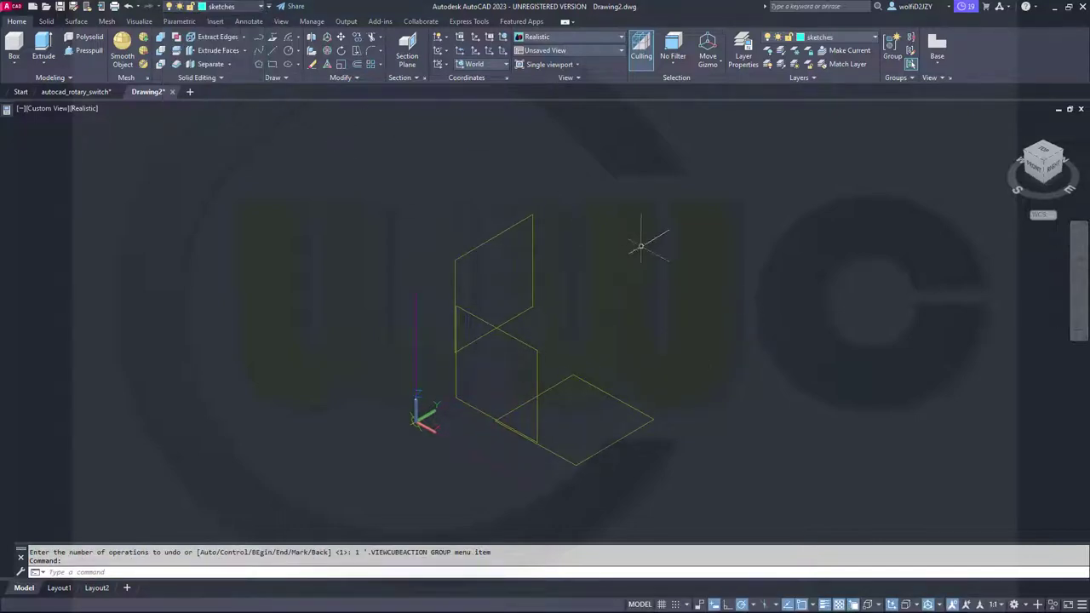
{"action": "left_click", "coordinate": [1045, 154]}
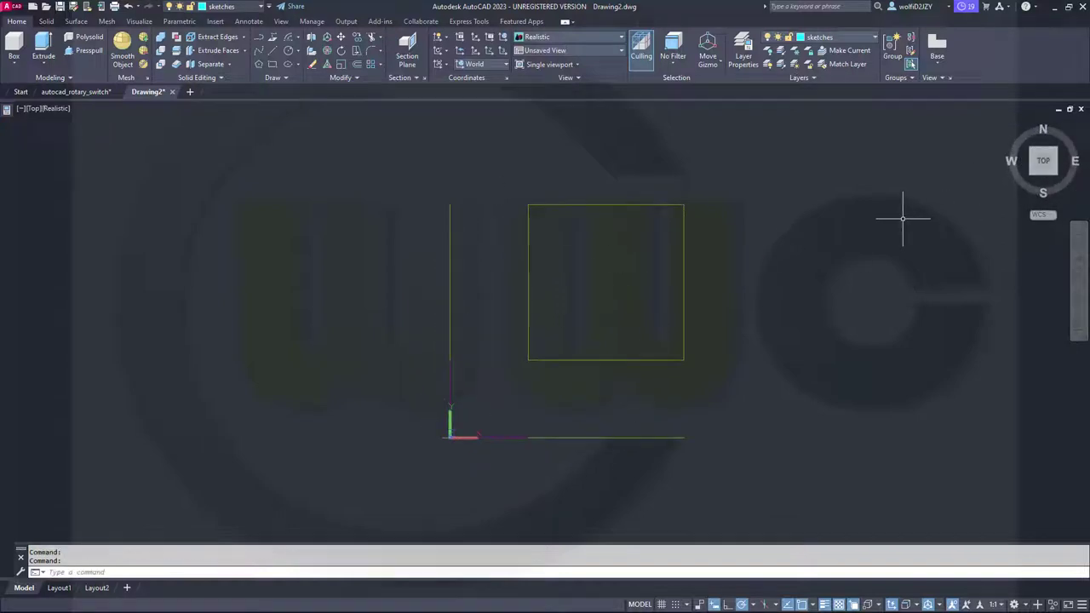
Step: Draw a line starting at 60,0 with a length of 50 and an angle of 96°
{"action": "left_click", "coordinate": [273, 53]}
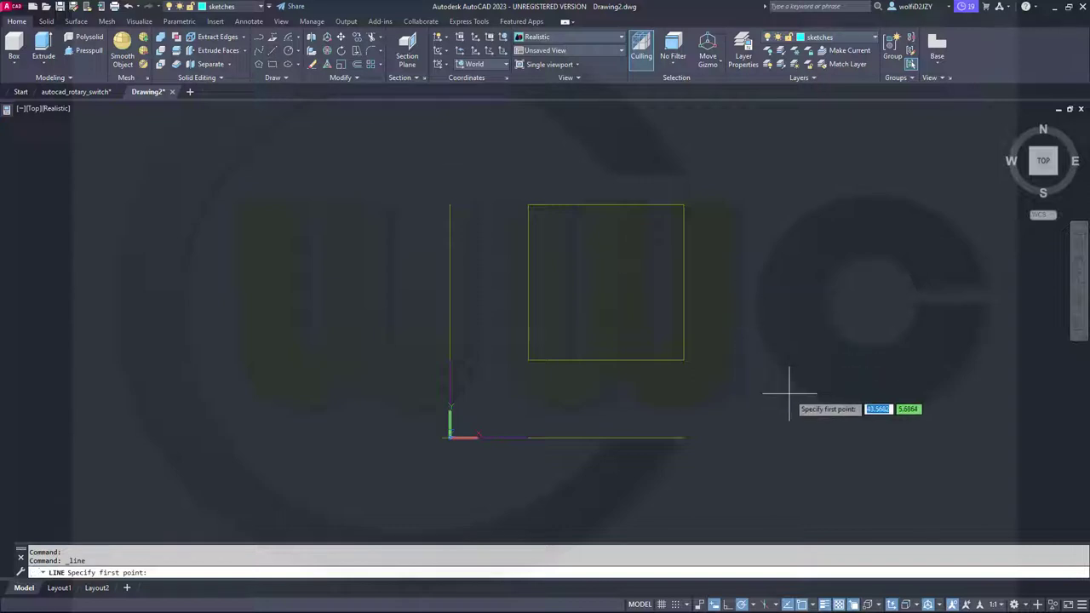
{"action": "type", "text": "60,0"}
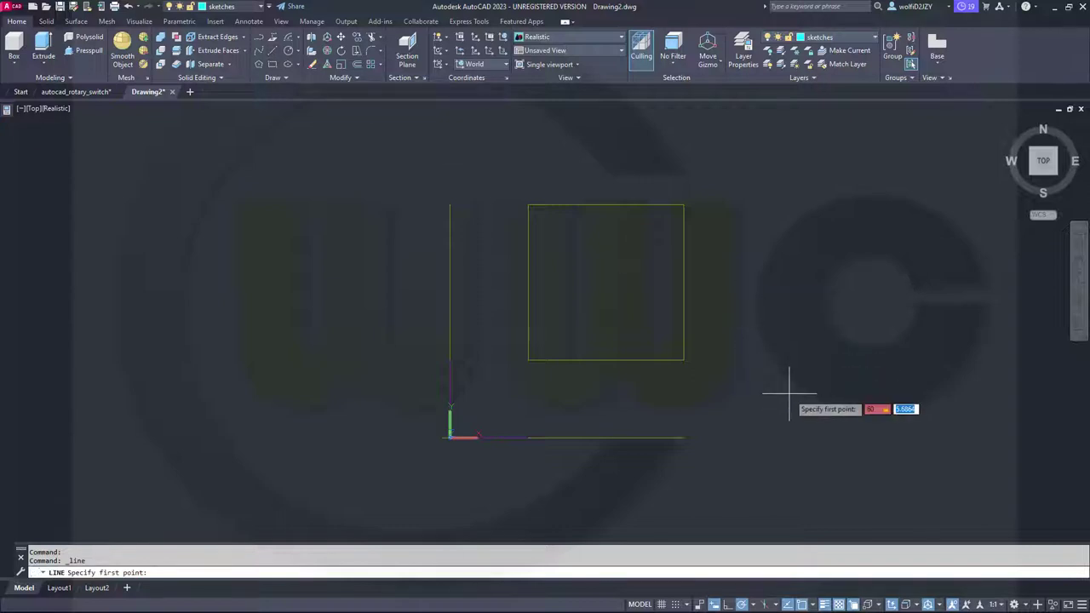
{"action": "key", "text": "Return"}
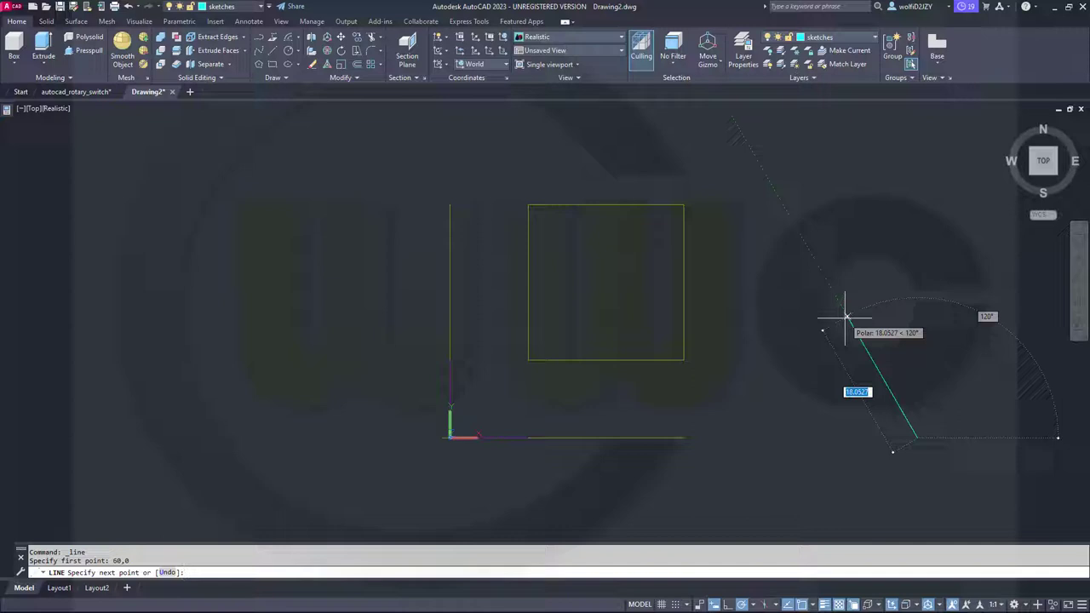
{"action": "type", "text": "50"}
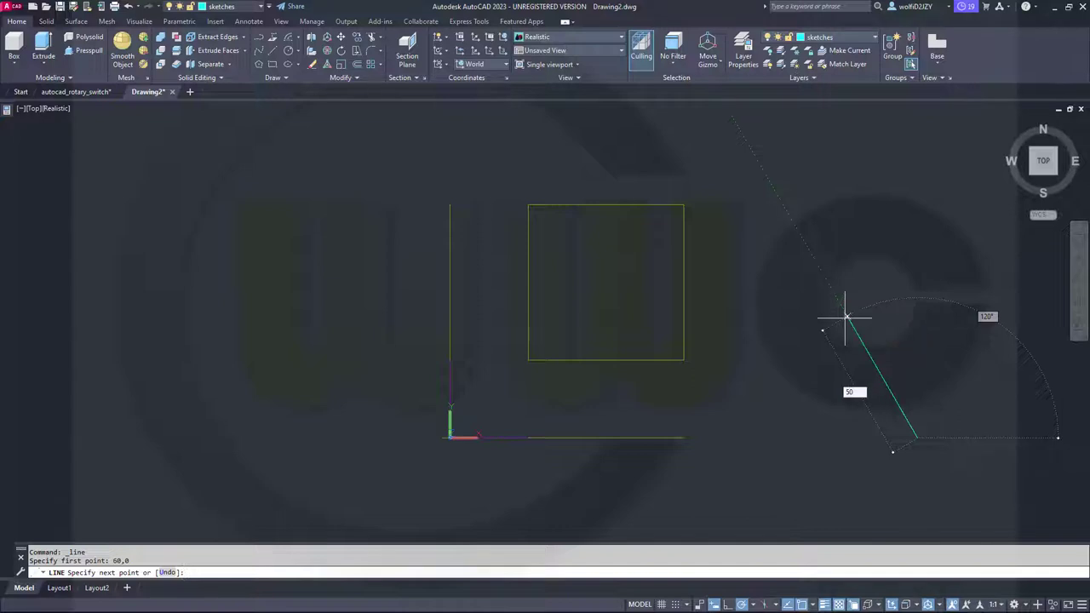
{"action": "key", "text": "Tab"}
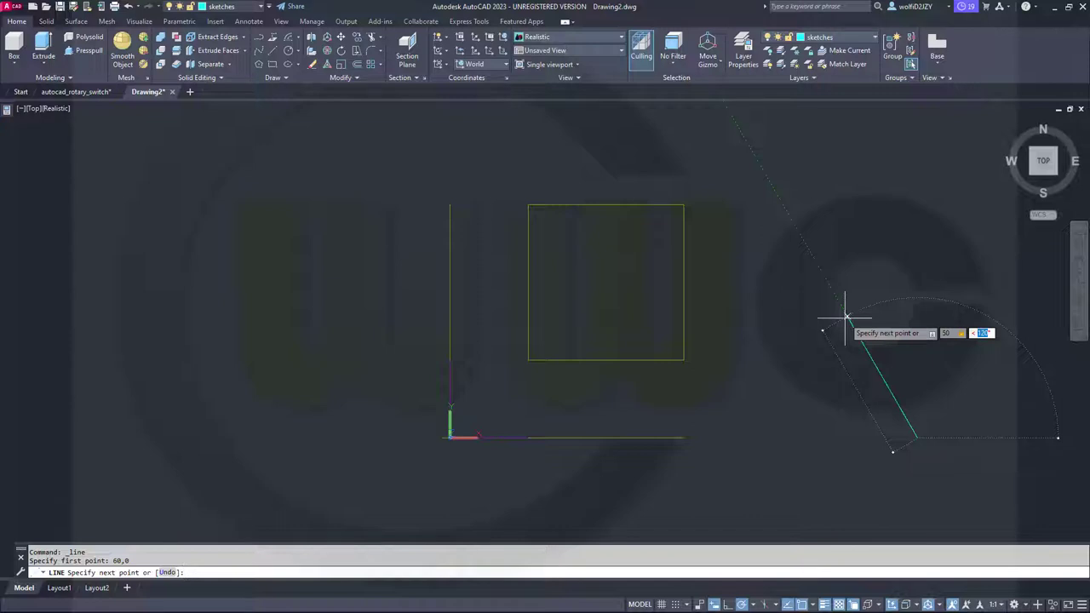
{"action": "type", "text": "96"}
{"action": "key", "text": "Return"}
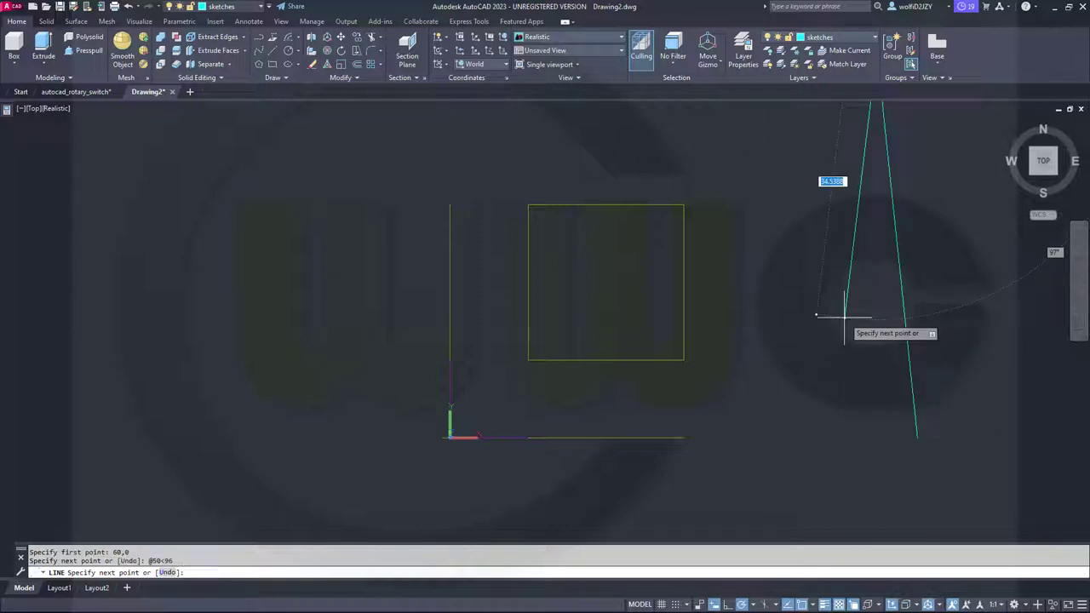
{"action": "key", "text": "Escape"}
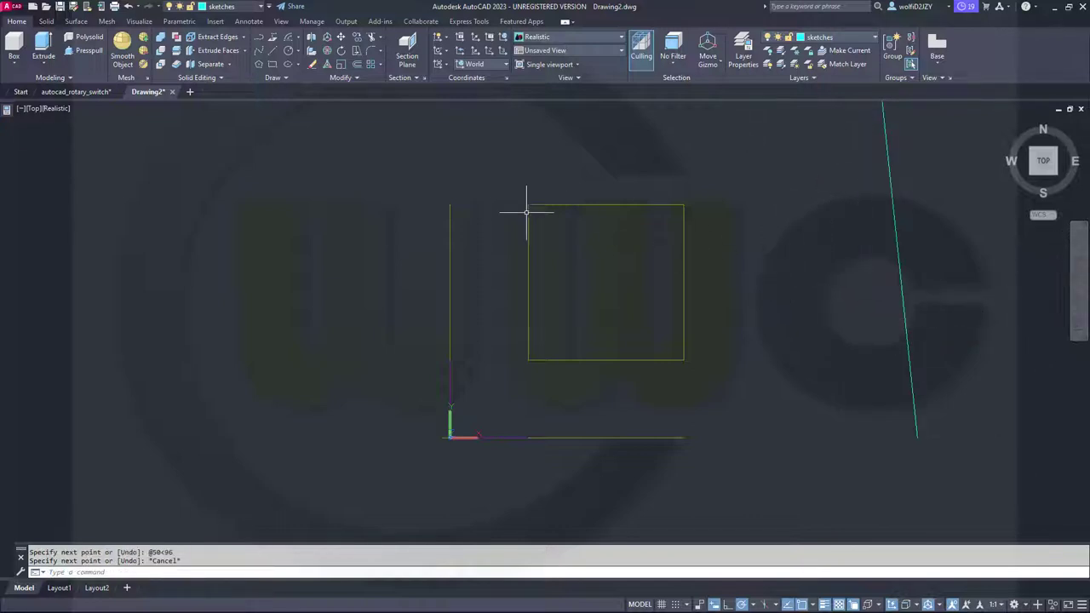
Step: Draw a center-based arc around 30,50 with a radius of 20, running from 190° to 260°
{"action": "left_click", "coordinate": [290, 39]}
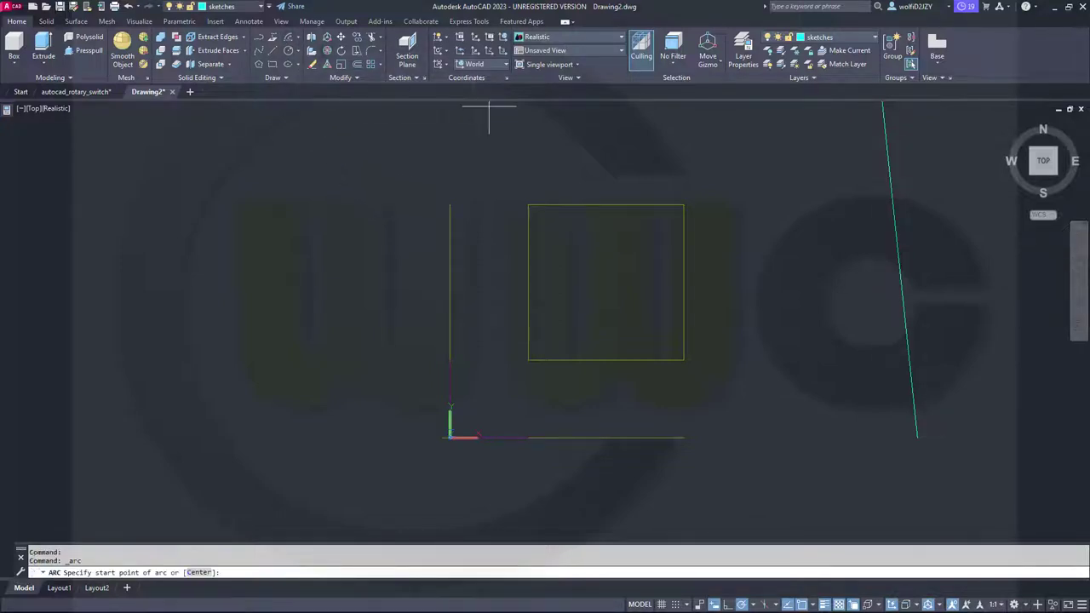
{"action": "right_click", "coordinate": [750, 196]}
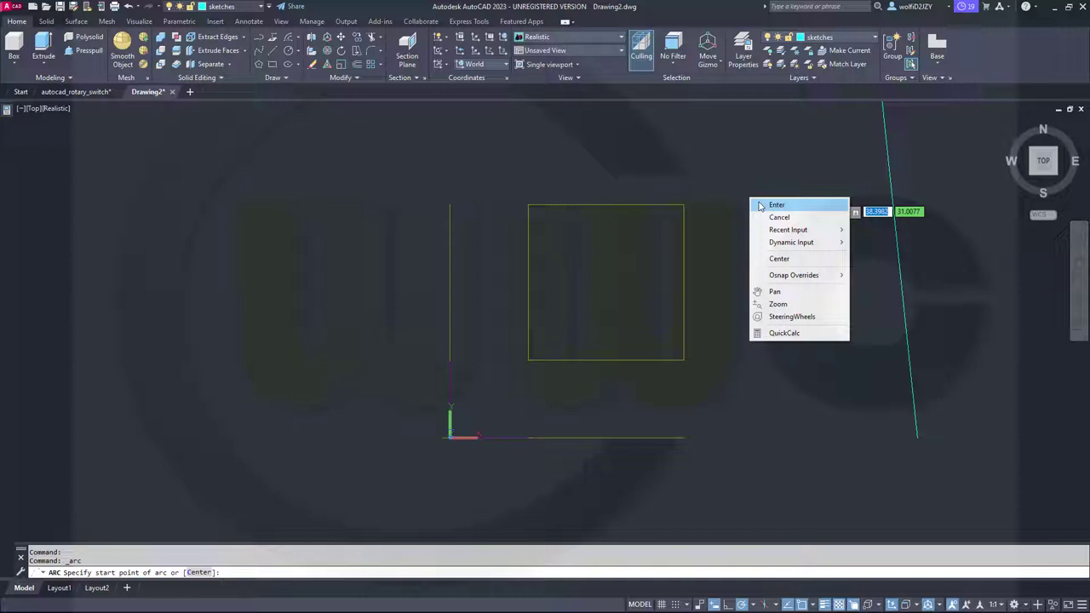
{"action": "left_click", "coordinate": [754, 253]}
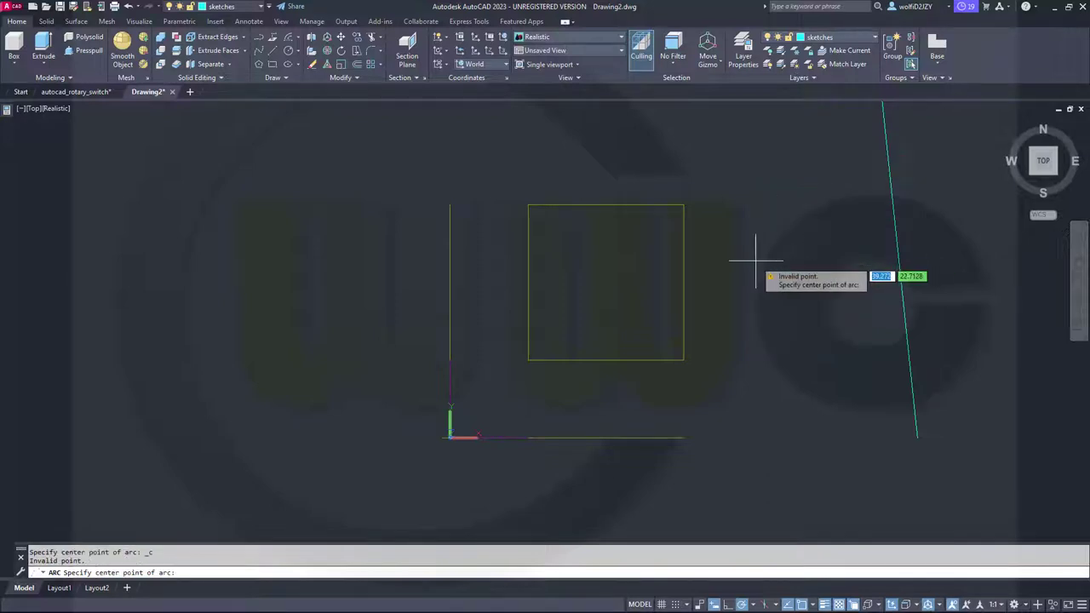
{"action": "key", "text": "Tab"}
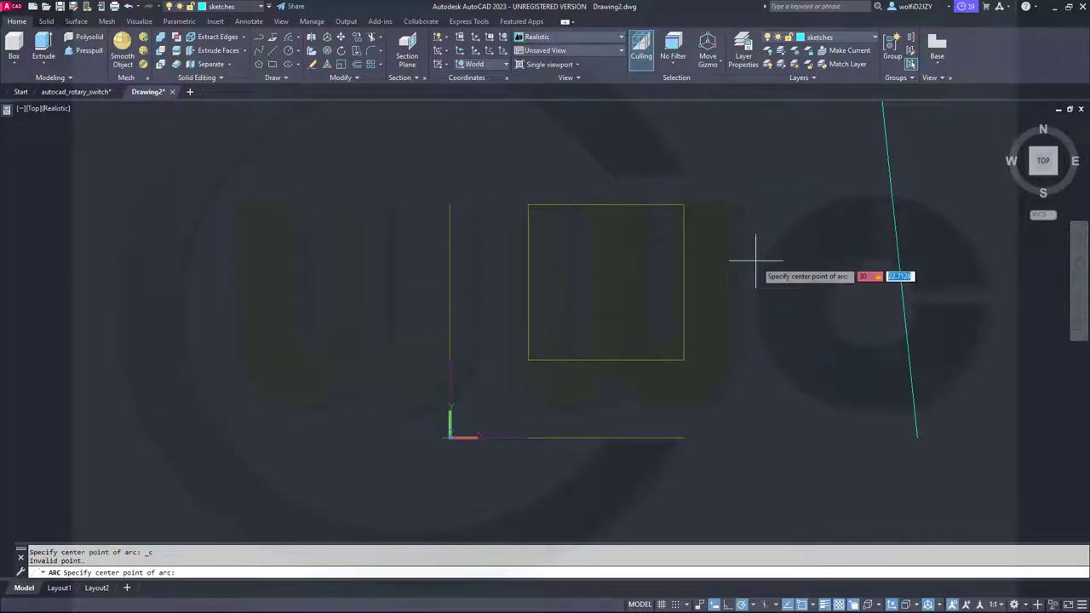
{"action": "key", "text": "Return"}
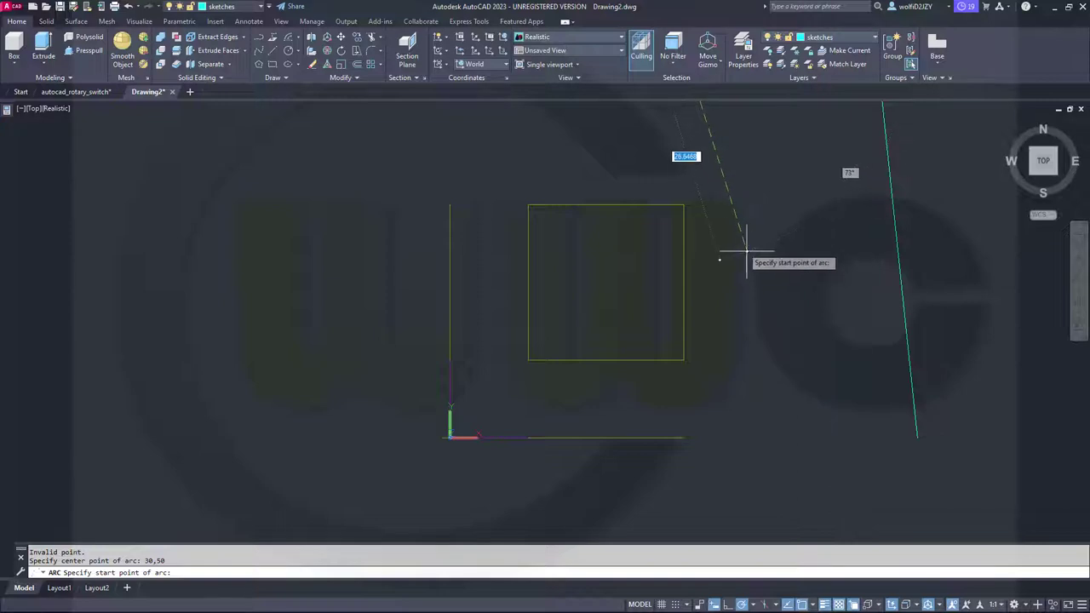
{"action": "scroll", "coordinate": [741, 247], "scroll_direction": "down", "scroll_amount": 6}
{"action": "scroll", "coordinate": [702, 205], "scroll_direction": "up", "scroll_amount": 5}
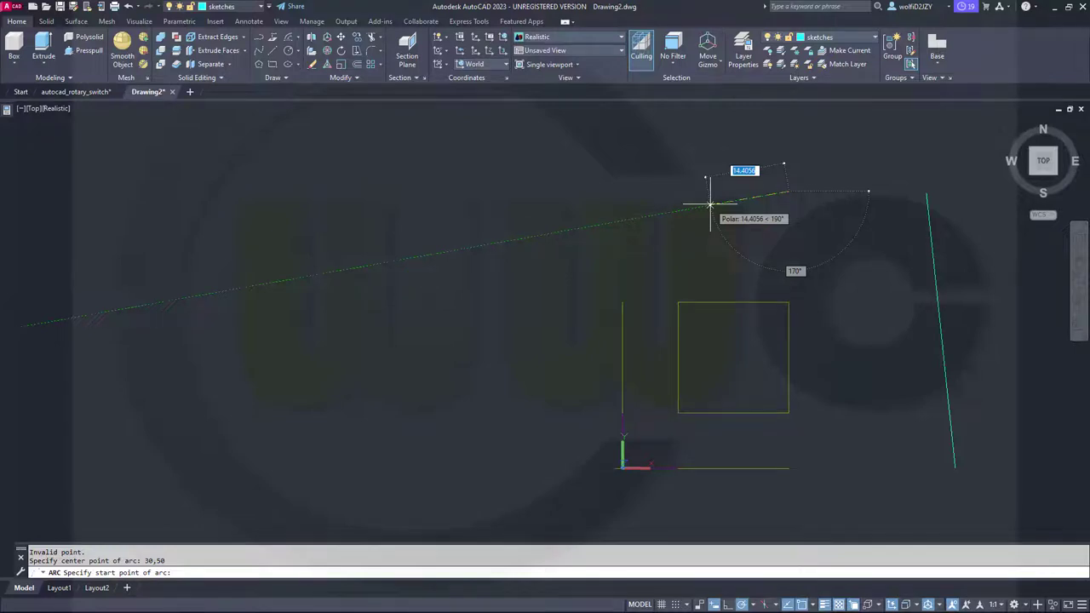
{"action": "type", "text": "20"}
{"action": "key", "text": "Return"}
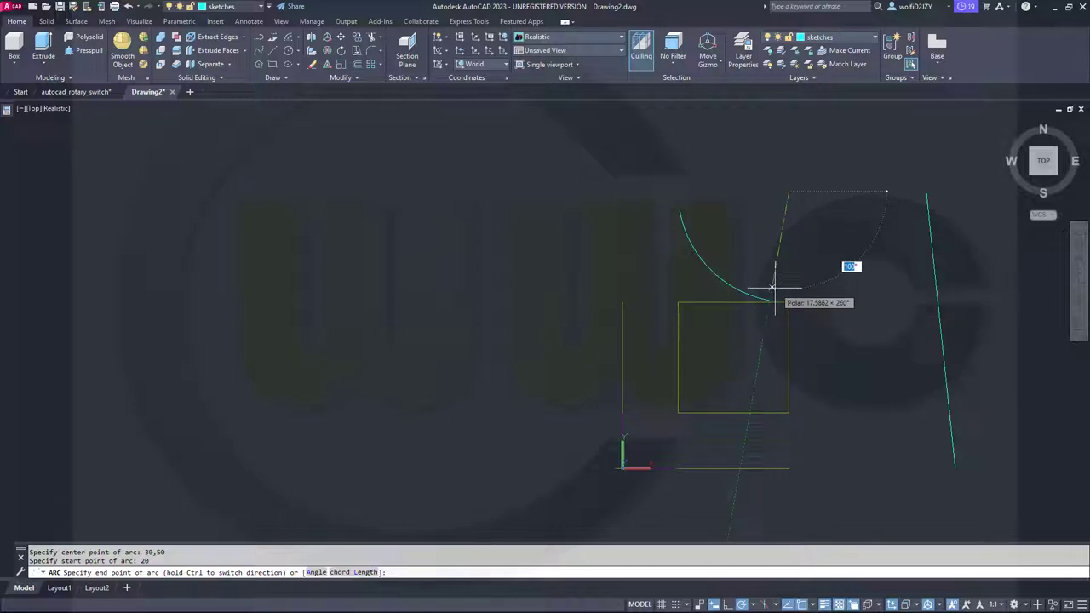
{"action": "key", "text": "Escape"}
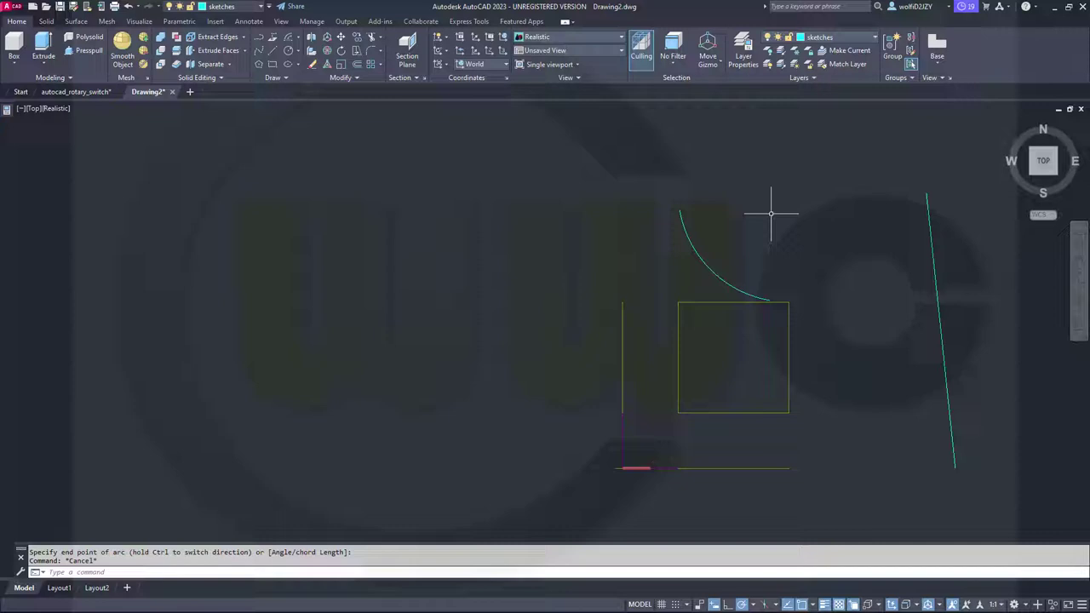
Step: Draw a tangent line from the arc's lower end at 350°, extending it past the slanted 50-unit line
{"action": "middle_click_drag", "start_coordinate": [770, 218], "coordinate": [752, 246]}
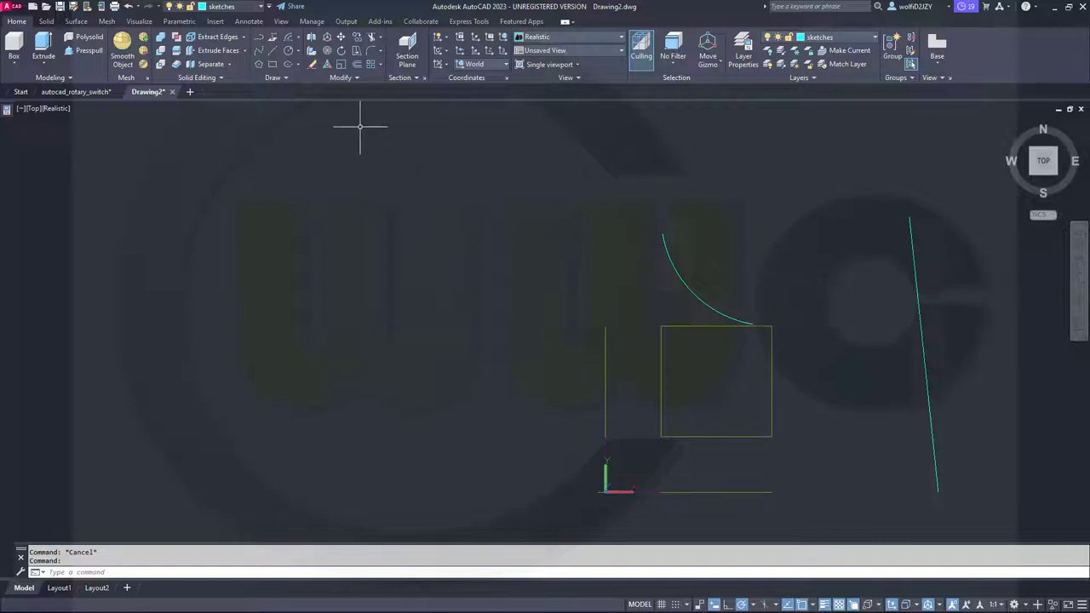
{"action": "left_click", "coordinate": [272, 54]}
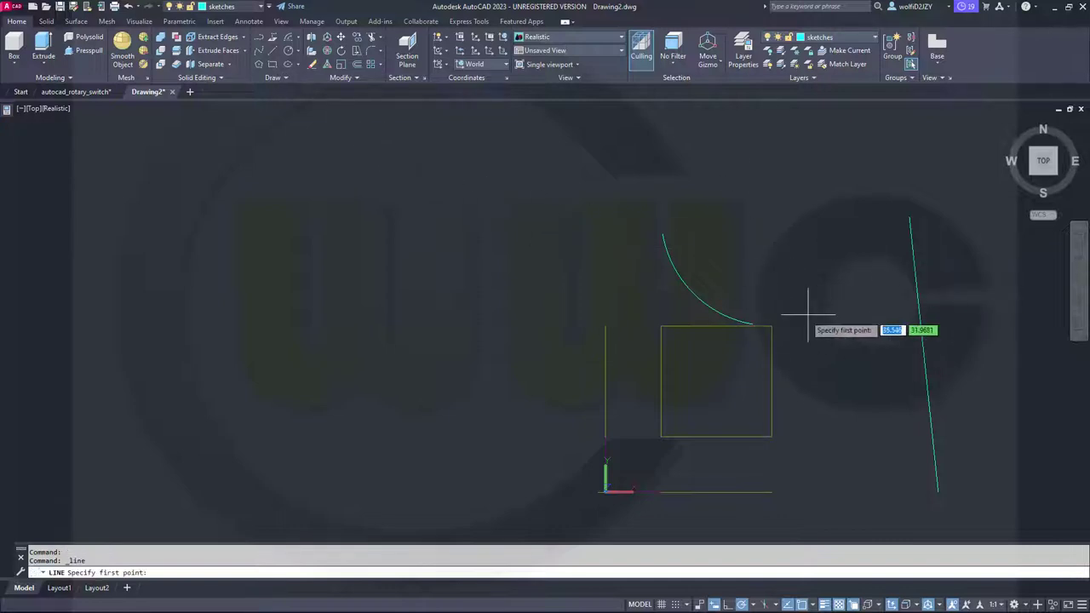
{"action": "scroll", "coordinate": [752, 324], "scroll_direction": "up", "scroll_amount": 4}
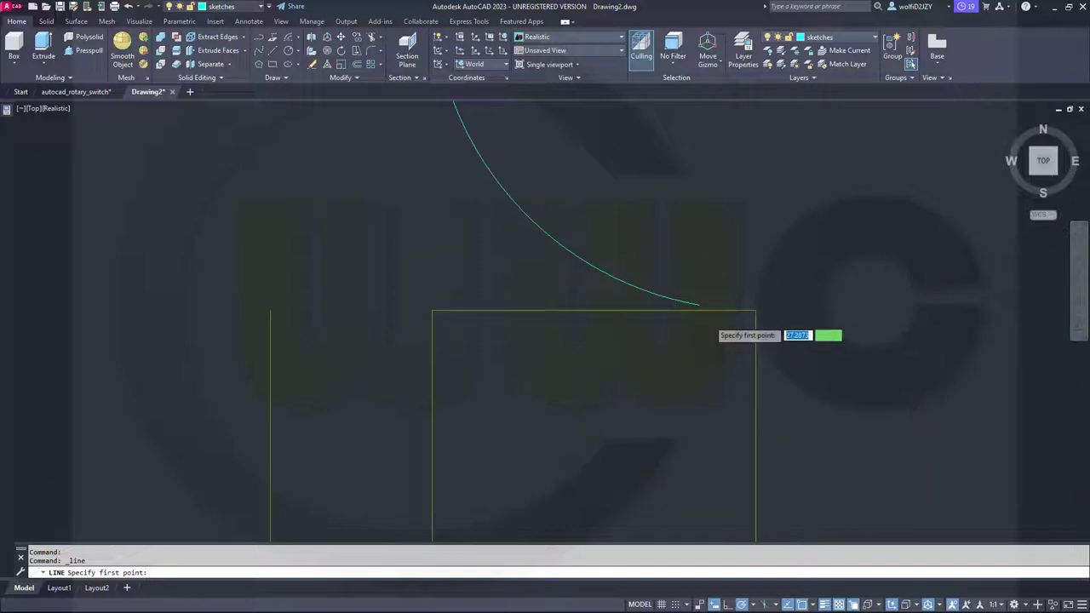
{"action": "left_click", "coordinate": [686, 289]}
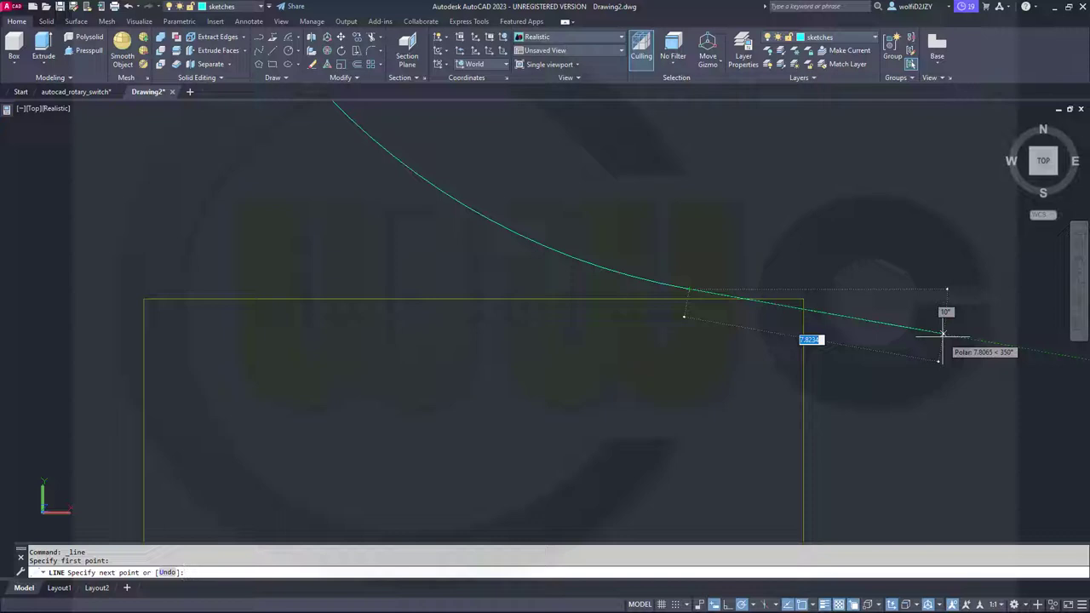
{"action": "scroll", "coordinate": [943, 328], "scroll_direction": "down", "scroll_amount": 4}
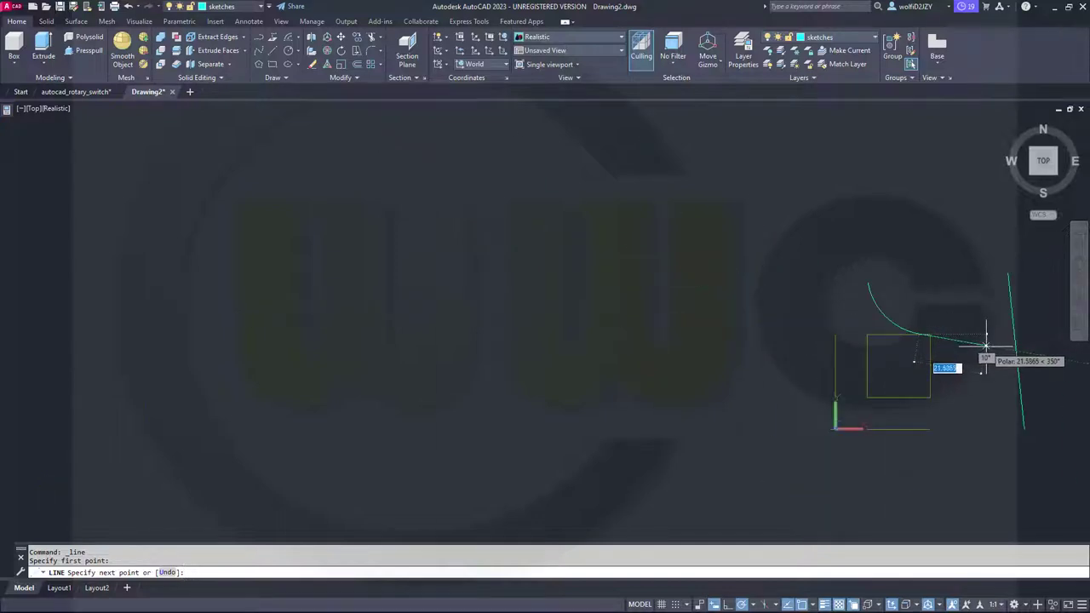
{"action": "left_click", "coordinate": [1044, 356]}
{"action": "key", "text": "Escape"}
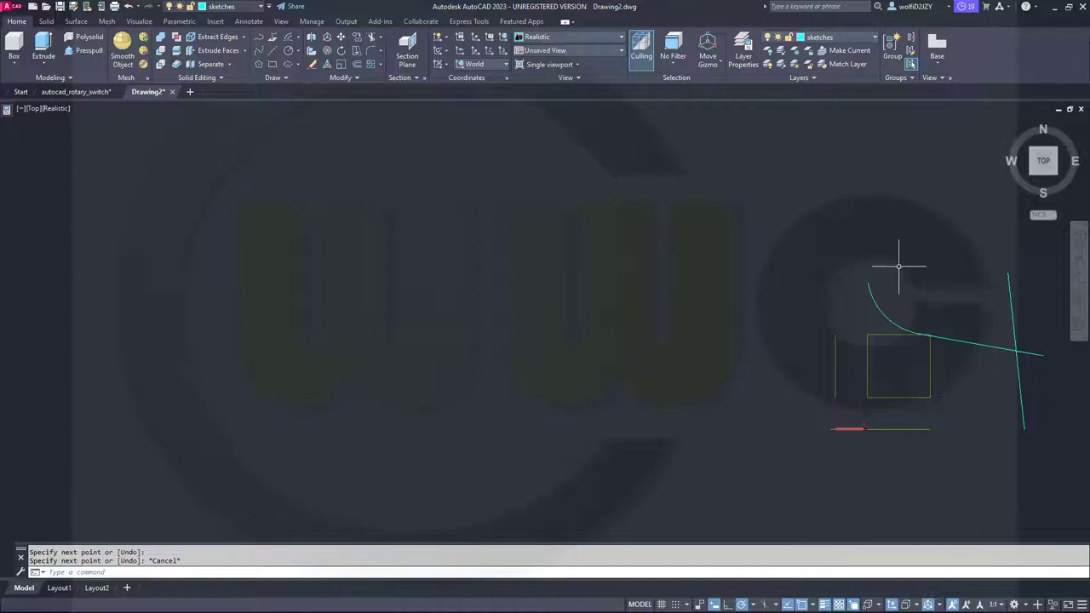
Step: Draw a second line from the arc's upper end, continuing the curve tangentially upward
{"action": "key", "text": "Return"}
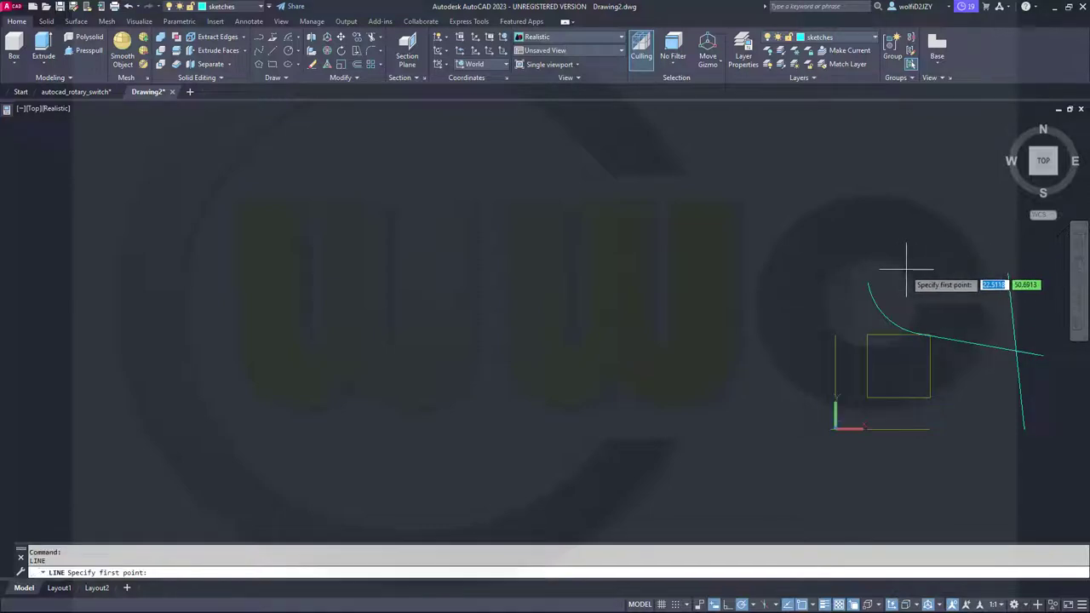
{"action": "left_click", "coordinate": [869, 290]}
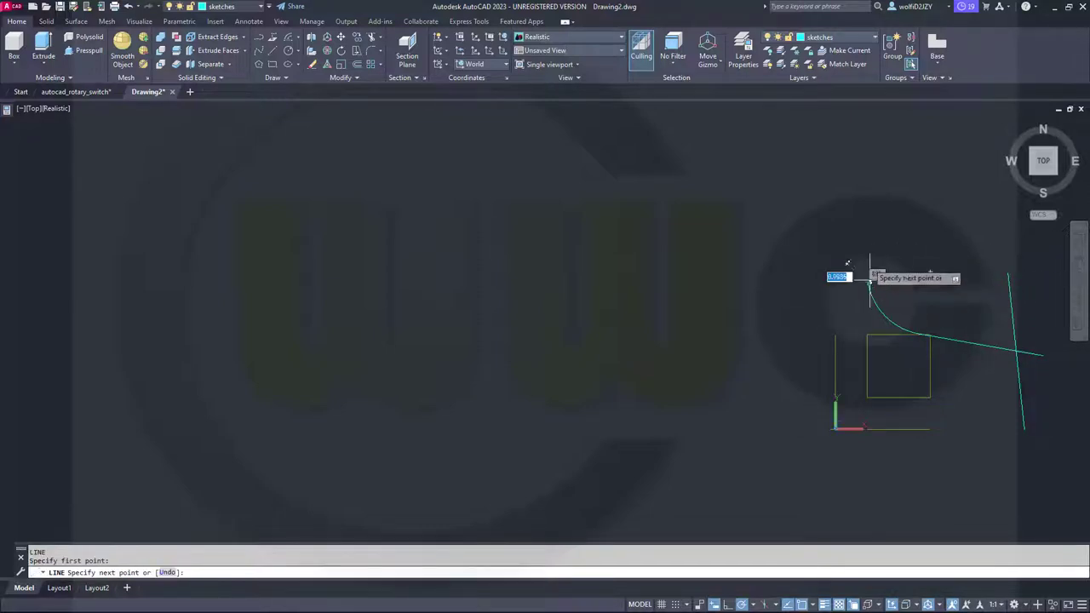
{"action": "left_click", "coordinate": [841, 143]}
{"action": "key", "text": "Escape"}
Step: Rotate the user coordinate system 90° around its Y axis
{"action": "scroll", "coordinate": [825, 264], "scroll_direction": "down", "scroll_amount": 3}
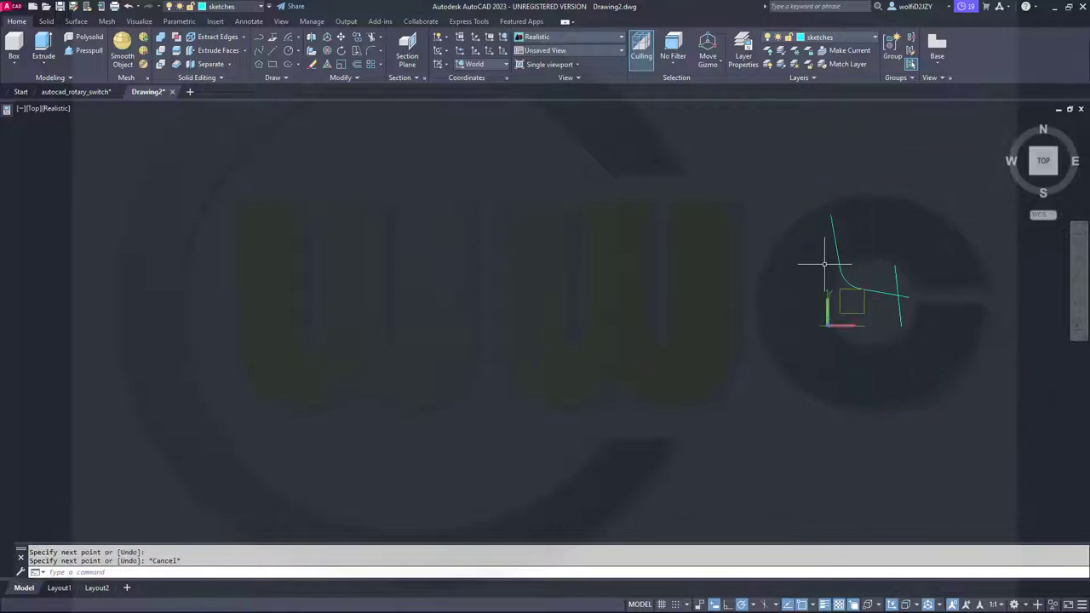
{"action": "scroll", "coordinate": [883, 237], "scroll_direction": "up", "scroll_amount": 2}
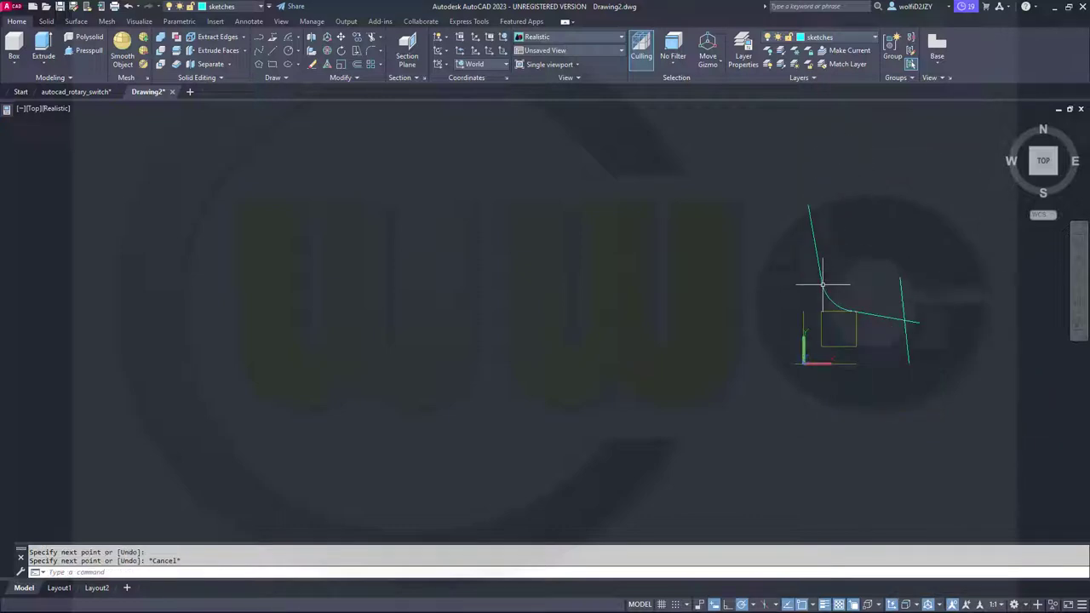
{"action": "mouse_move", "coordinate": [750, 339]}
{"action": "middle_mouse_down", "text": "shift"}
{"action": "mouse_move", "coordinate": [723, 341]}
{"action": "mouse_move", "coordinate": [738, 338]}
{"action": "mouse_move", "coordinate": [679, 253]}
{"action": "mouse_move", "coordinate": [567, 360]}
{"action": "mouse_move", "coordinate": [561, 380]}
{"action": "middle_mouse_up", "text": "shift"}
{"action": "scroll", "coordinate": [561, 380], "scroll_direction": "up", "scroll_amount": 2}
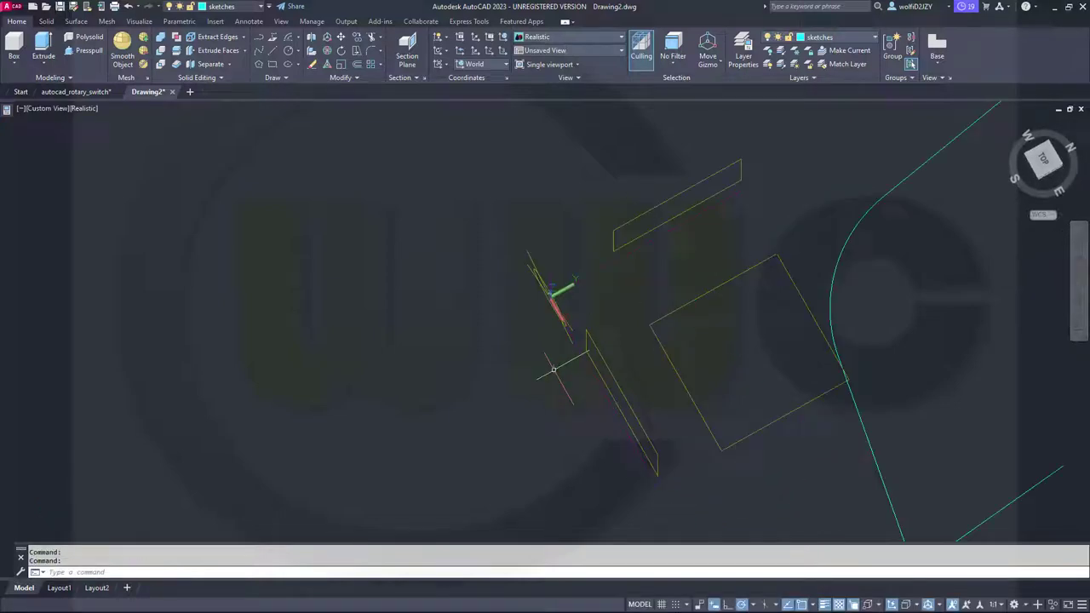
{"action": "mouse_move", "coordinate": [516, 345]}
{"action": "middle_mouse_down", "text": "shift"}
{"action": "mouse_move", "coordinate": [523, 367]}
{"action": "mouse_move", "coordinate": [598, 388]}
{"action": "middle_mouse_up", "text": "shift"}
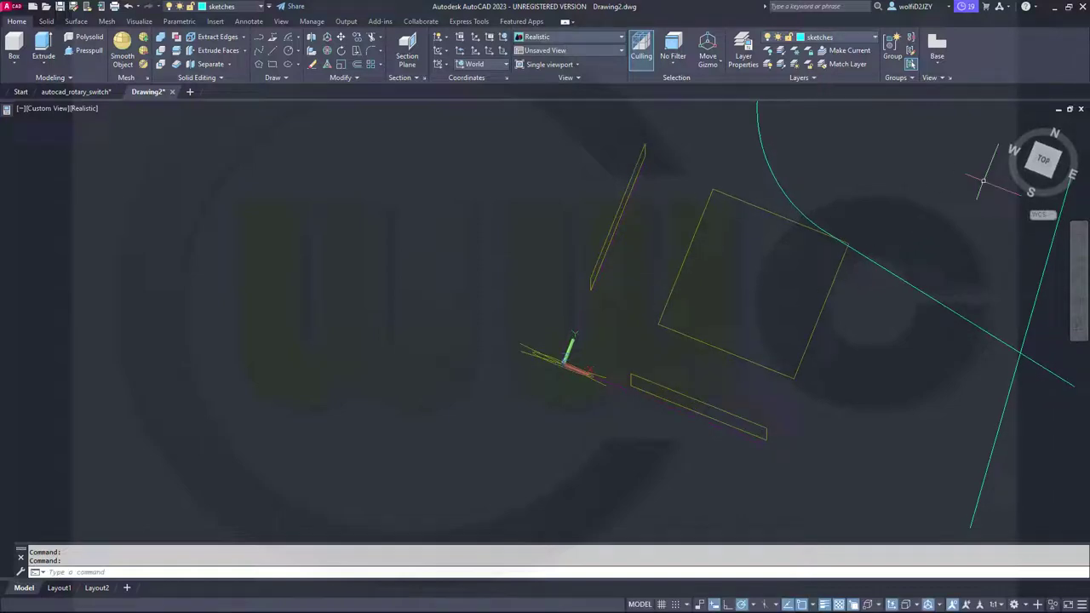
{"action": "scroll", "coordinate": [631, 383], "scroll_direction": "up", "scroll_amount": 3}
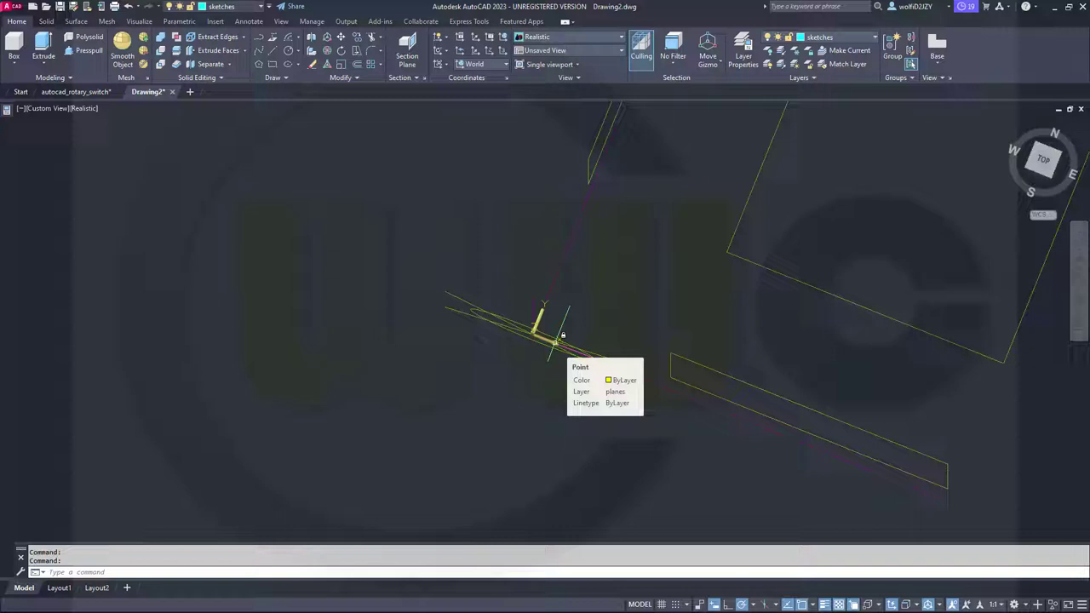
{"action": "mouse_move", "coordinate": [561, 344]}
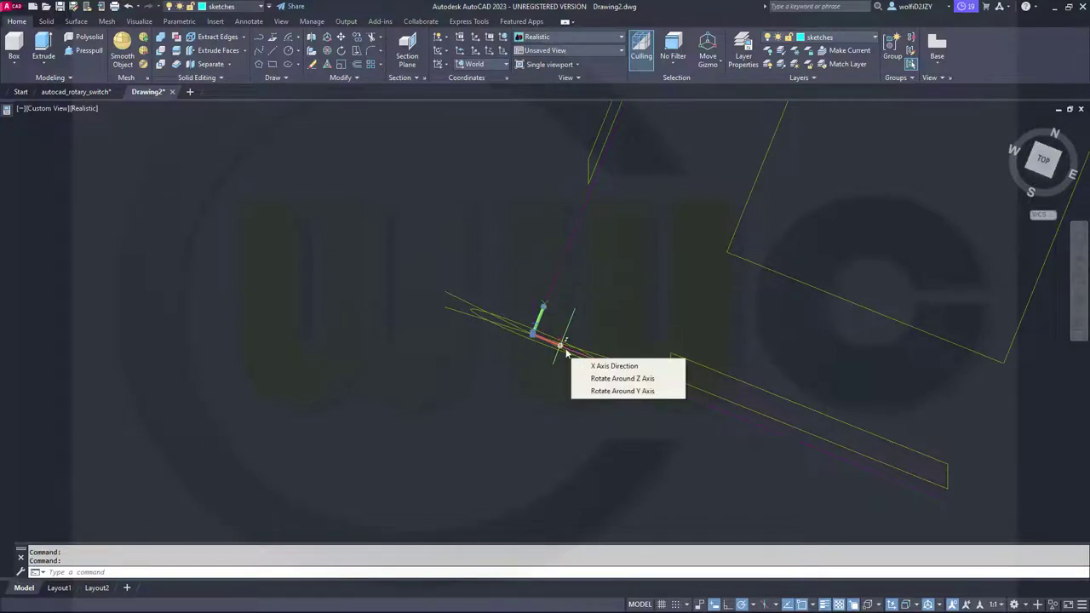
{"action": "left_click", "coordinate": [618, 391]}
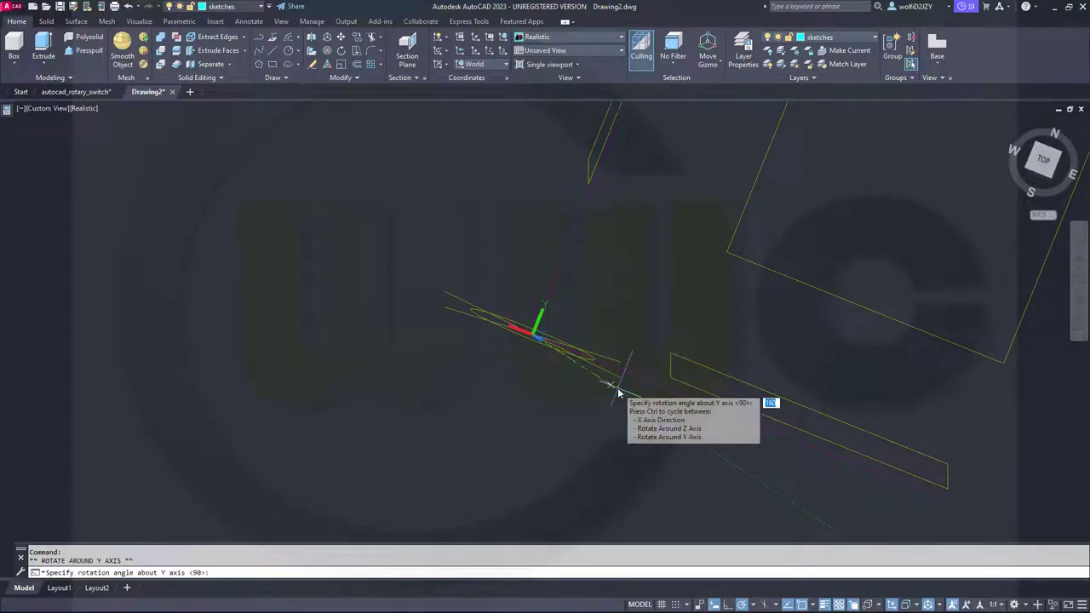
{"action": "left_click", "coordinate": [618, 391]}
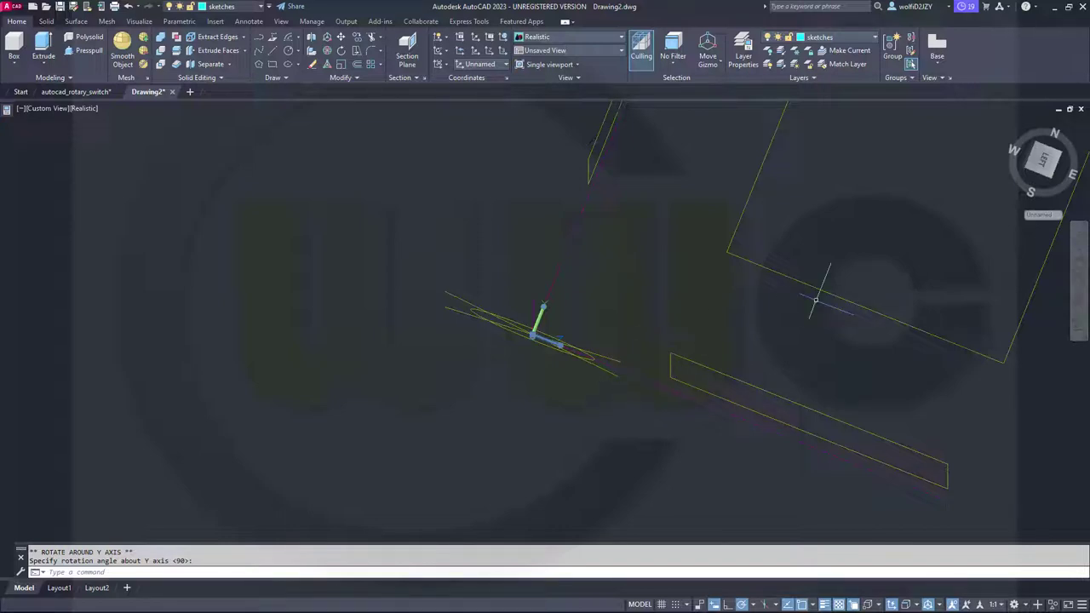
Step: Turn the view square to the rotated coordinate system's drawing plane
{"action": "middle_click_drag", "start_coordinate": [683, 337], "coordinate": [583, 274], "text": "shift"}
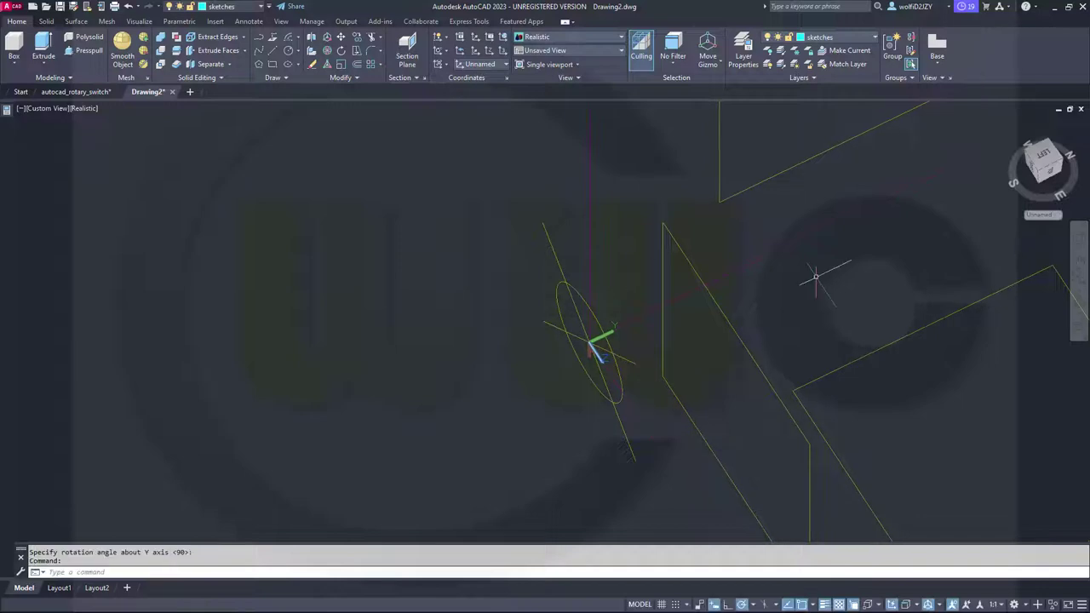
{"action": "left_click", "coordinate": [1056, 176]}
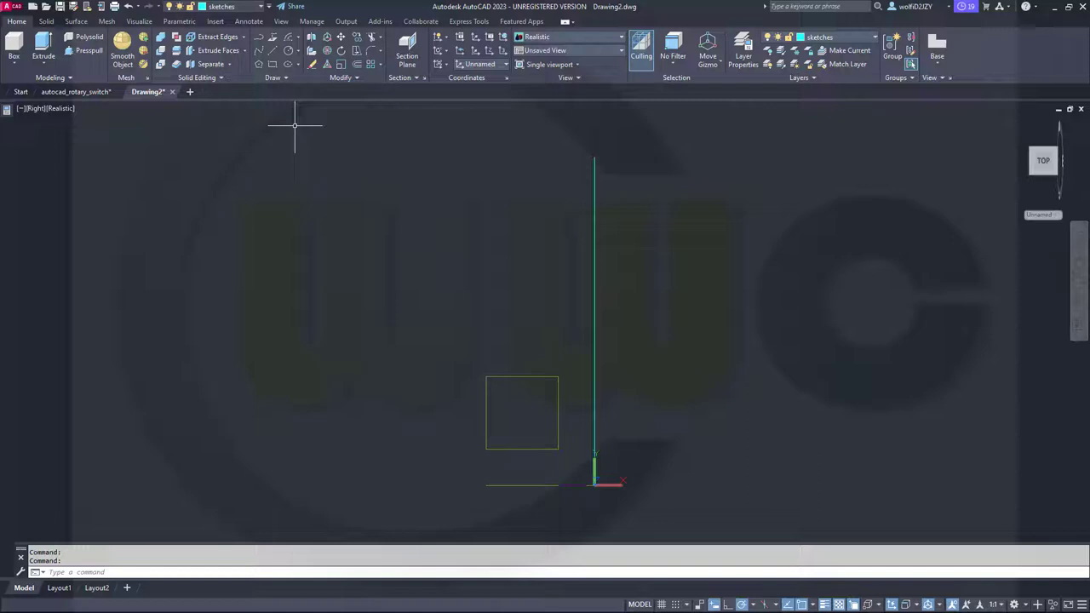
{"action": "left_click", "coordinate": [289, 40]}
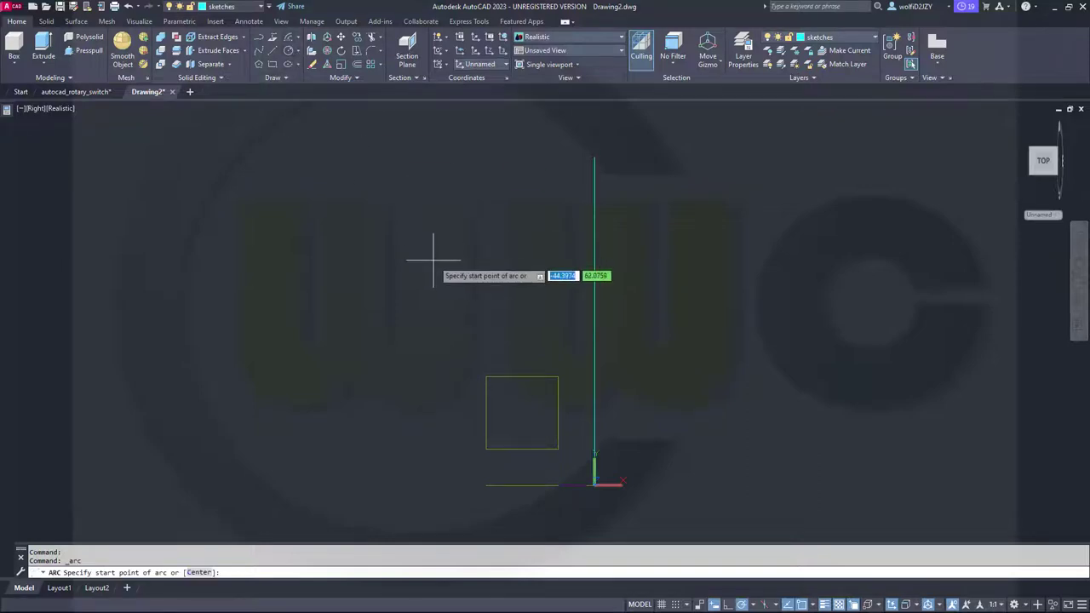
{"action": "type", "text": "0"}
{"action": "key", "text": "Tab"}
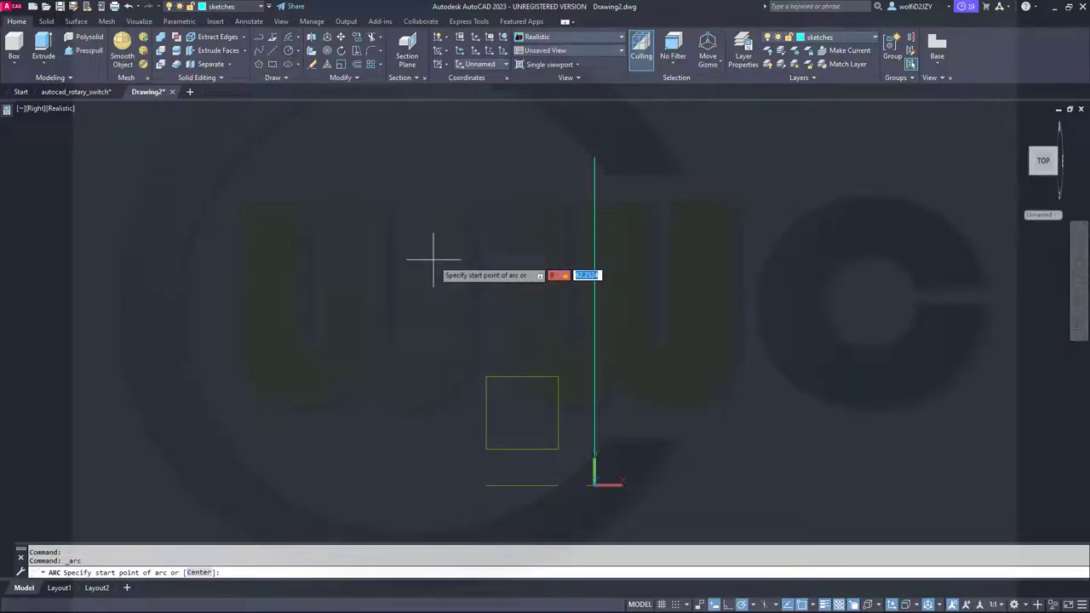
{"action": "key", "text": "Return"}
{"action": "type", "text": "cond"}
{"action": "key", "text": "Return"}
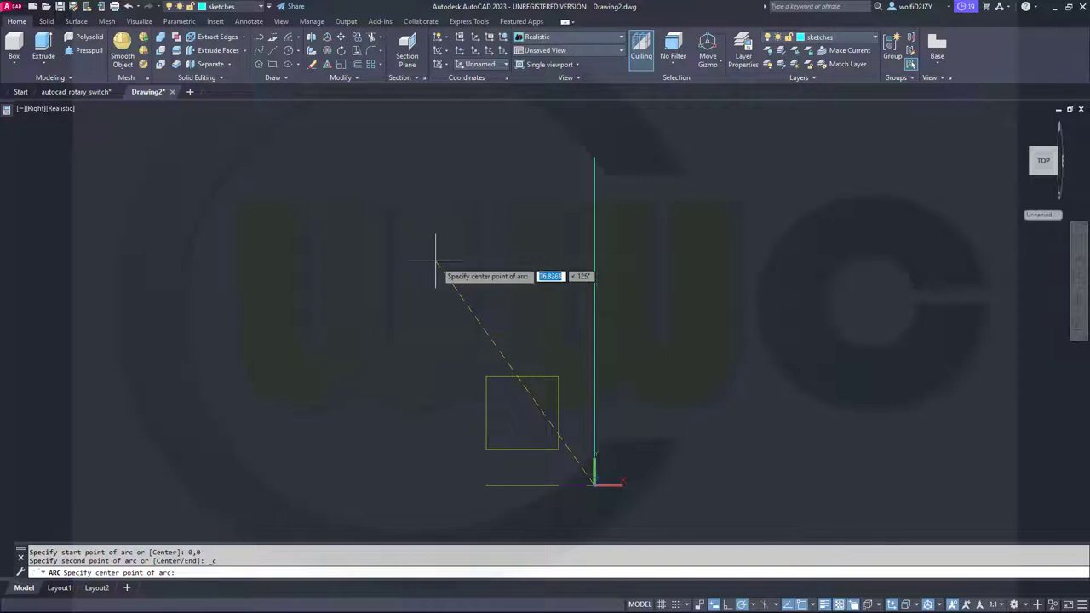
{"action": "key", "text": "Escape"}
Step: Draw a quarter-circle arc centered at 0,0, starting 64 units up along 90° and ending at 180°
{"action": "left_click", "coordinate": [290, 40]}
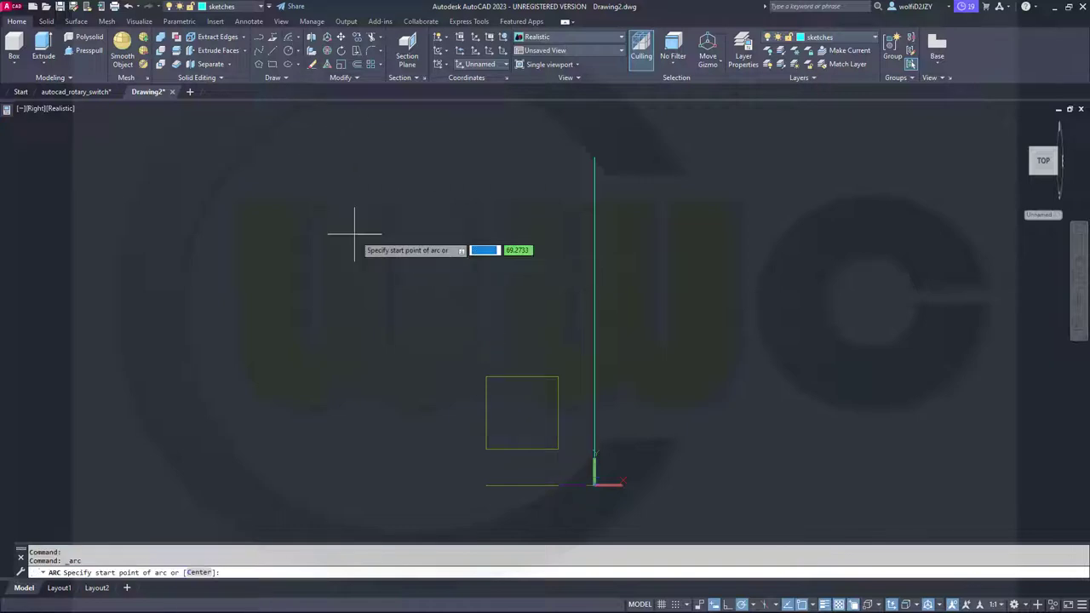
{"action": "right_click", "coordinate": [371, 245]}
{"action": "left_click", "coordinate": [400, 307]}
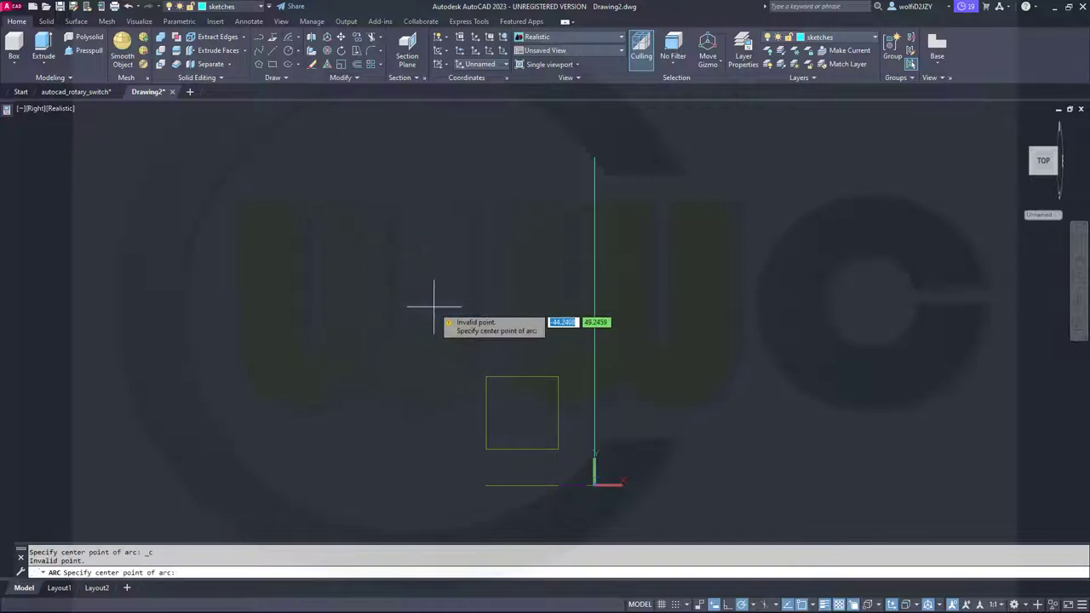
{"action": "type", "text": "0"}
{"action": "key", "text": "Tab"}
{"action": "type", "text": "0"}
{"action": "key", "text": "Return"}
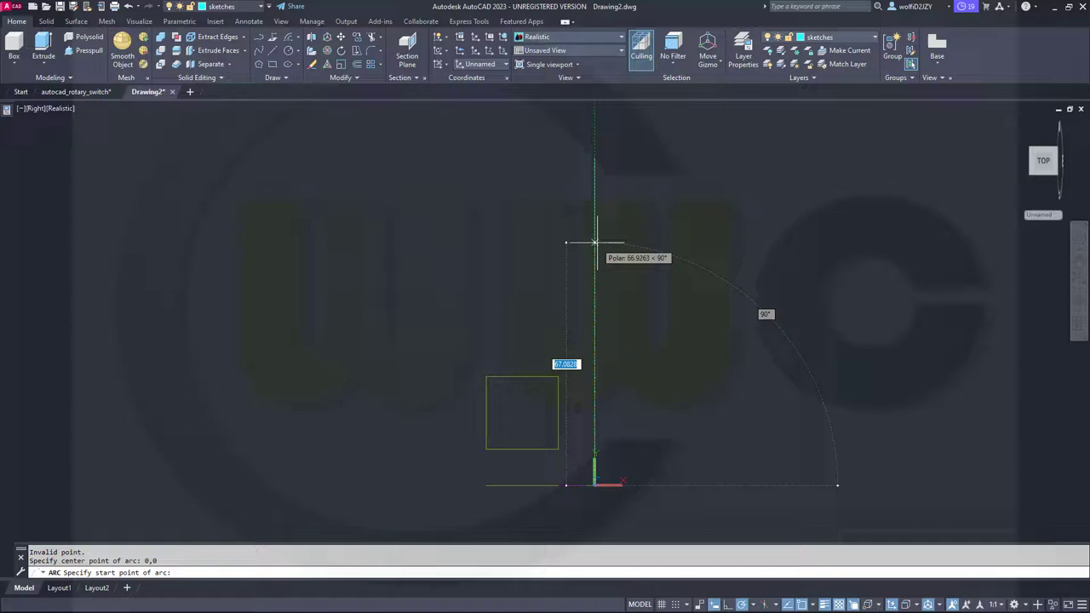
{"action": "type", "text": "64"}
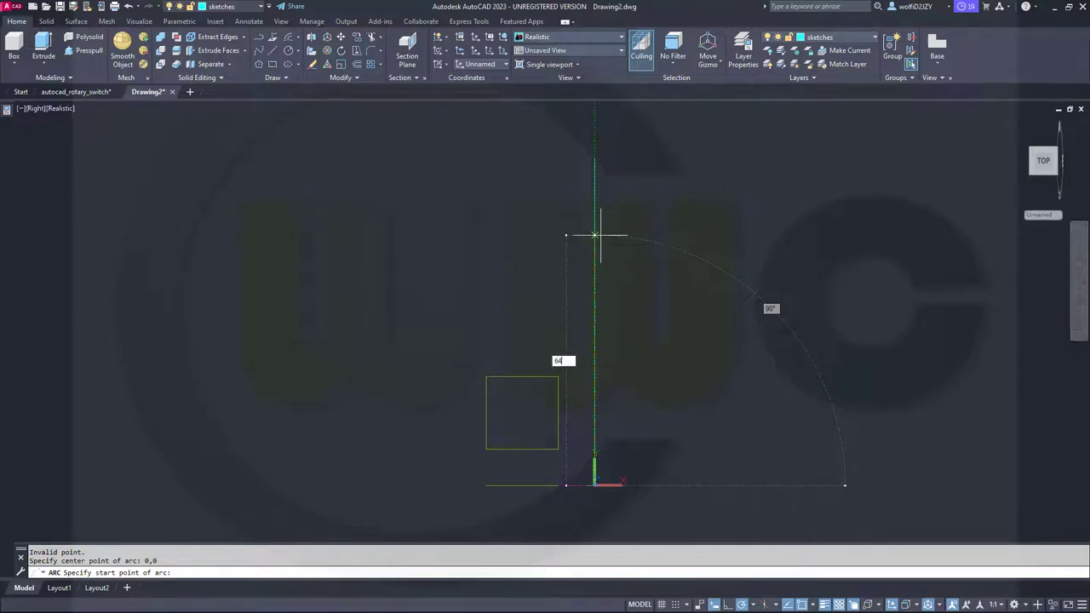
{"action": "key", "text": "Return"}
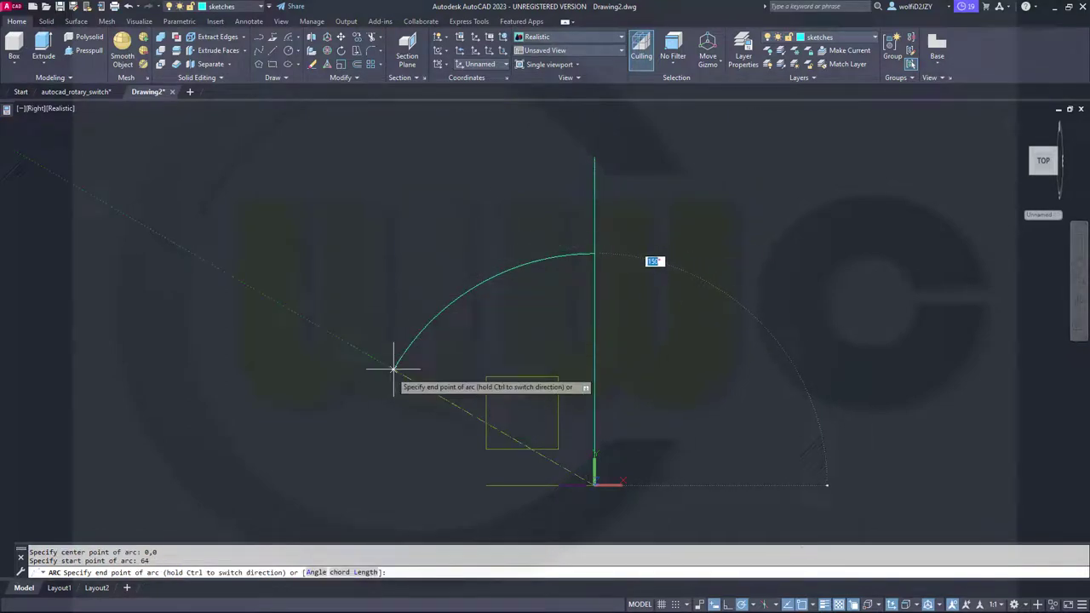
{"action": "left_click", "coordinate": [348, 486]}
{"action": "key", "text": "Escape"}
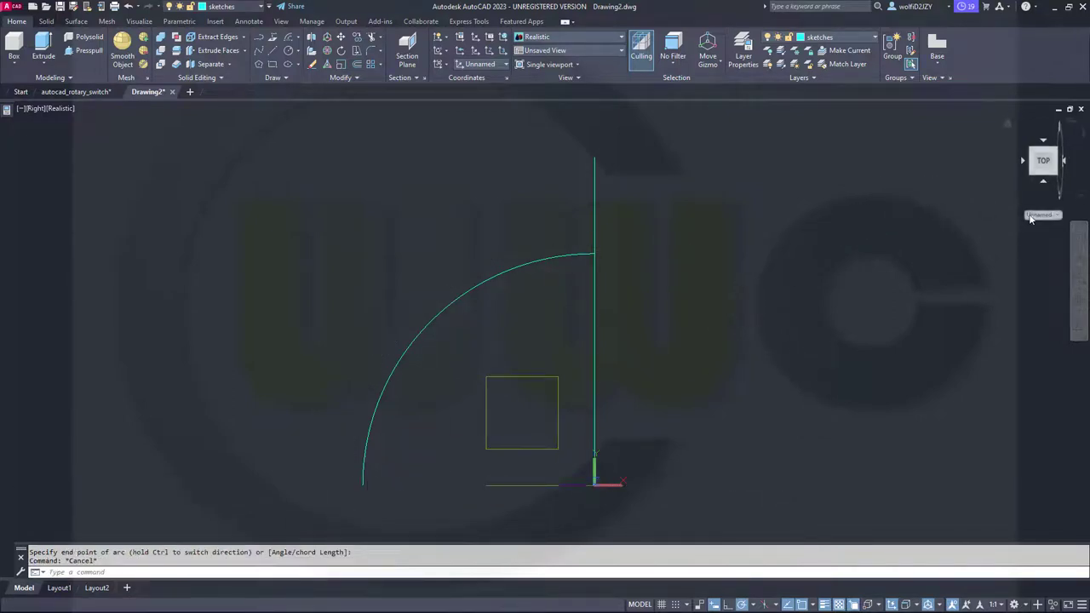
Step: Extrude the quarter-circle arc as a surface with a height of 60, over the profile sketches
{"action": "middle_click_drag", "start_coordinate": [562, 312], "coordinate": [687, 389], "text": "shift"}
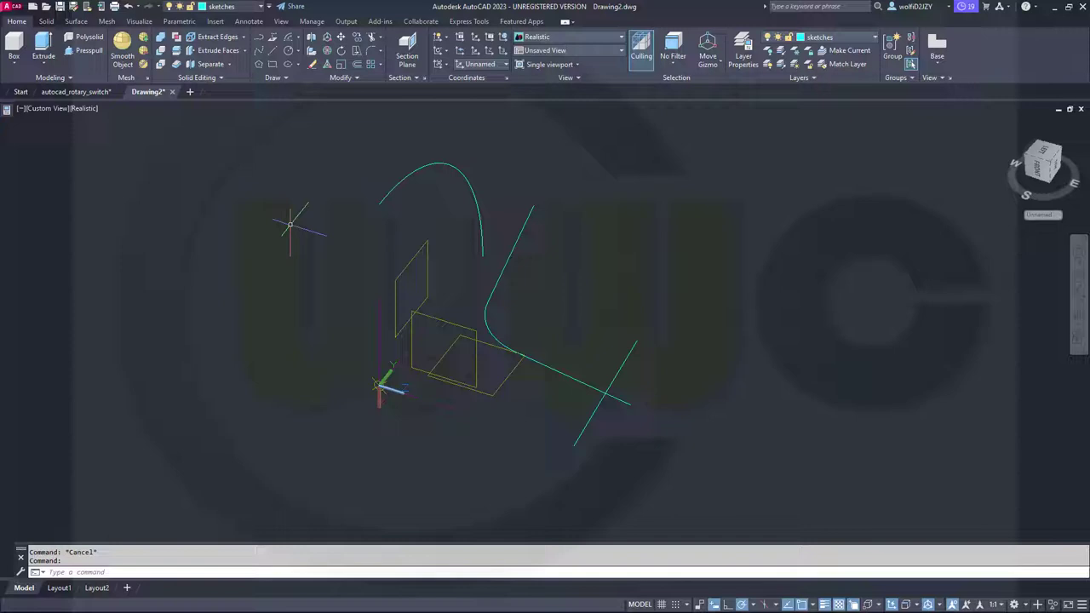
{"action": "middle_click_drag", "start_coordinate": [280, 267], "coordinate": [251, 283], "text": "shift"}
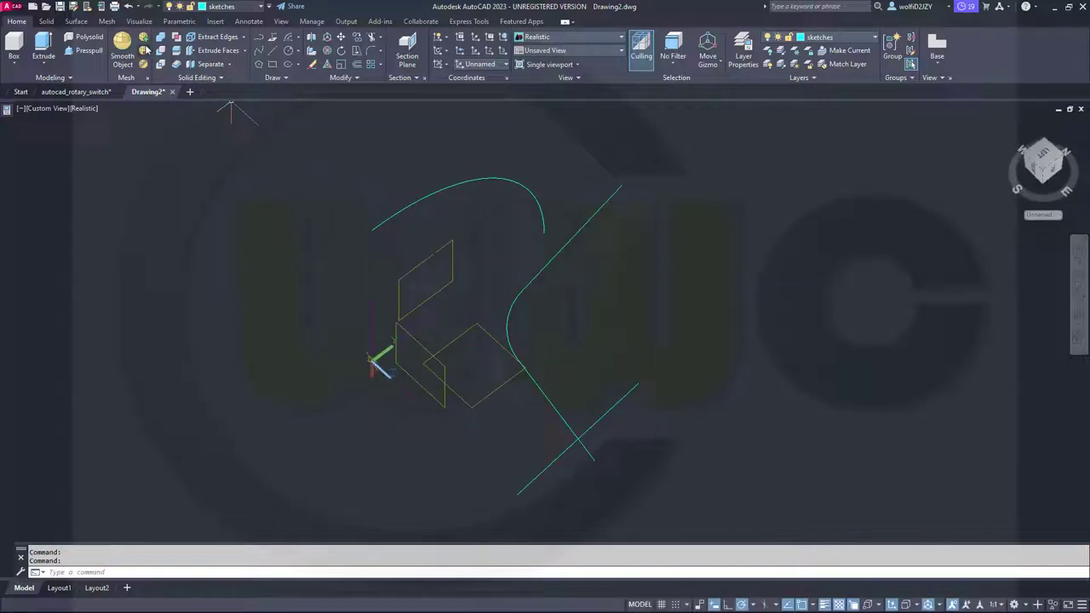
{"action": "left_click", "coordinate": [76, 21]}
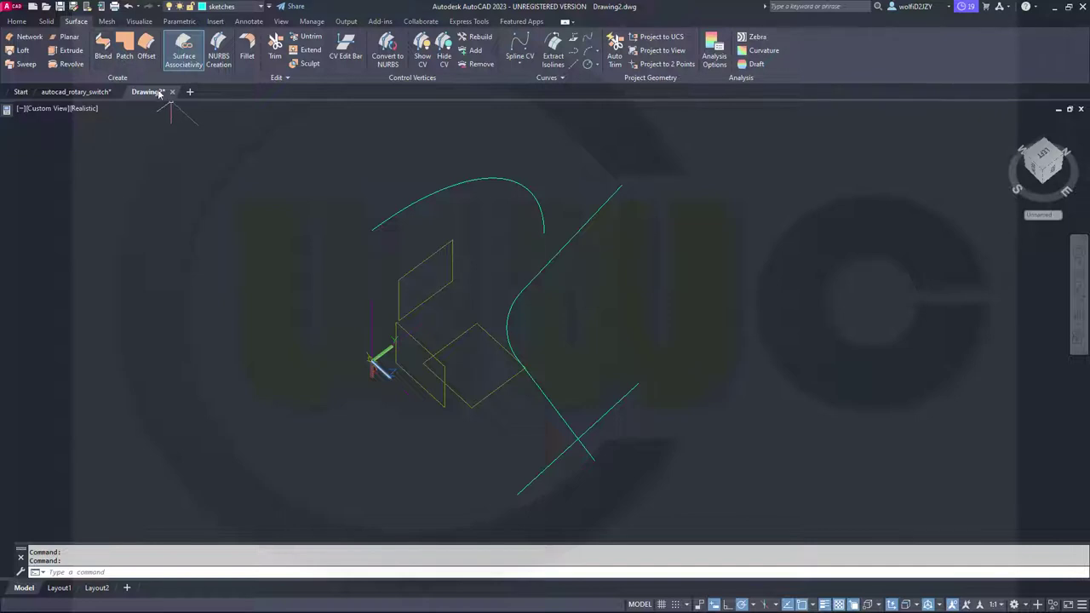
{"action": "left_click", "coordinate": [69, 50]}
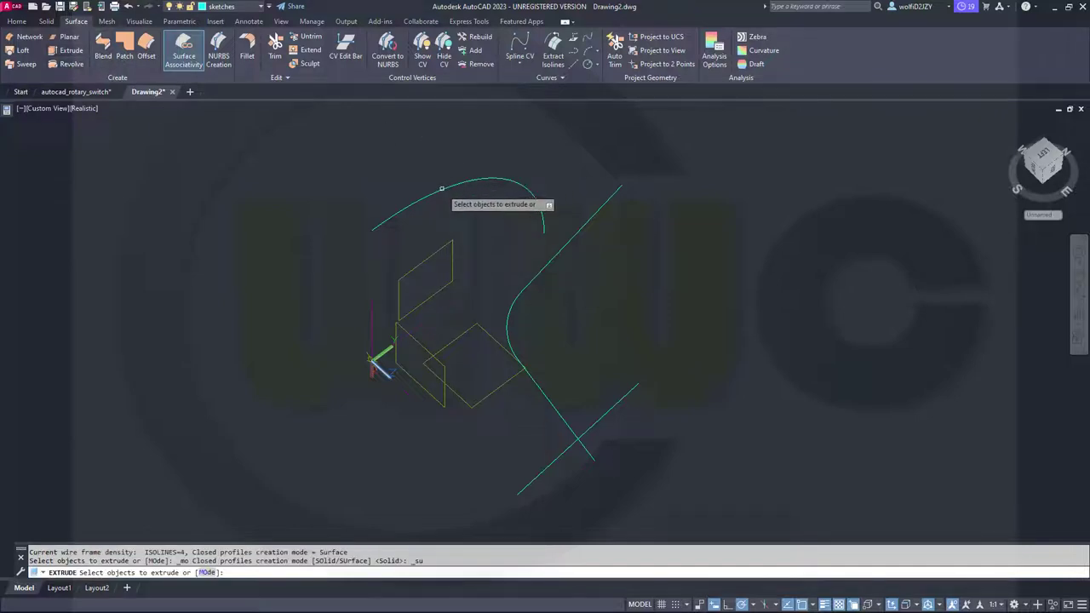
{"action": "left_click", "coordinate": [441, 187]}
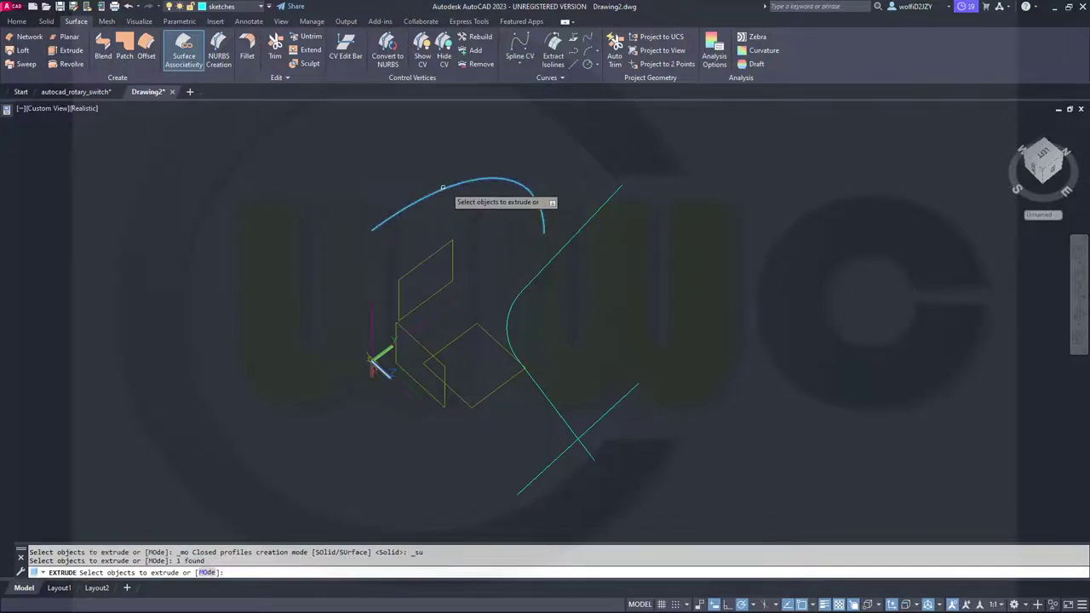
{"action": "right_click", "coordinate": [491, 212]}
{"action": "left_click", "coordinate": [515, 221]}
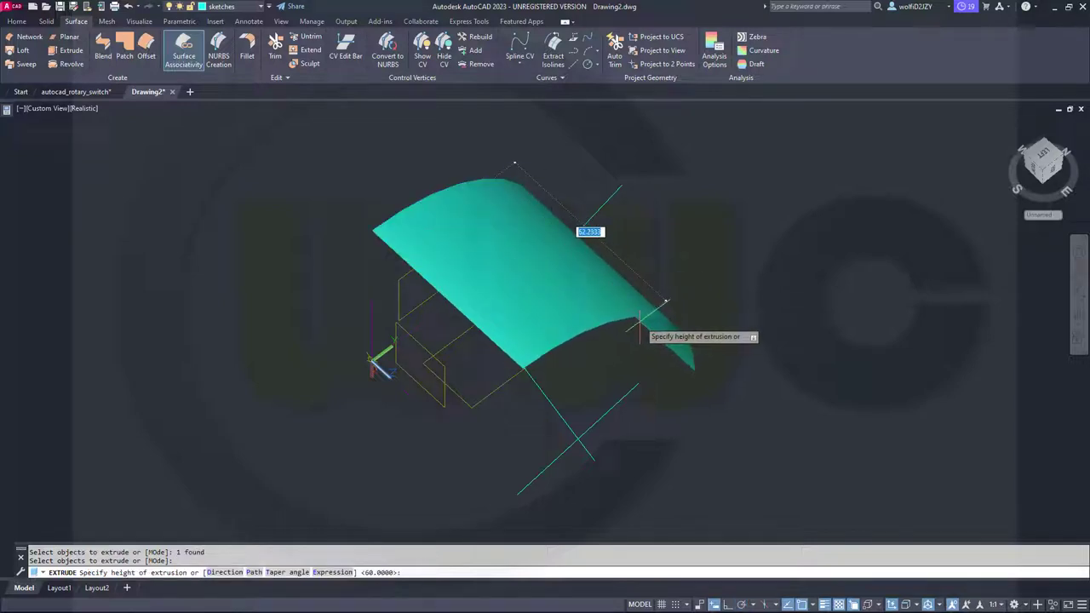
{"action": "type", "text": "60"}
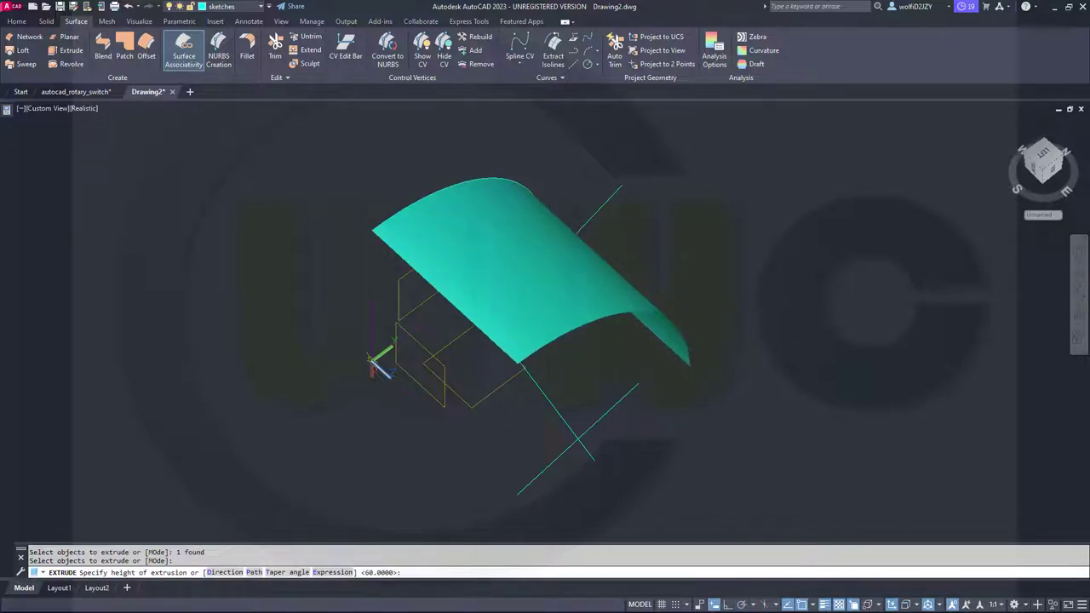
{"action": "key", "text": "Return"}
{"action": "key", "text": "Escape"}
Step: Move the extruded arc surface to the surfaces layer
{"action": "left_click", "coordinate": [511, 287]}
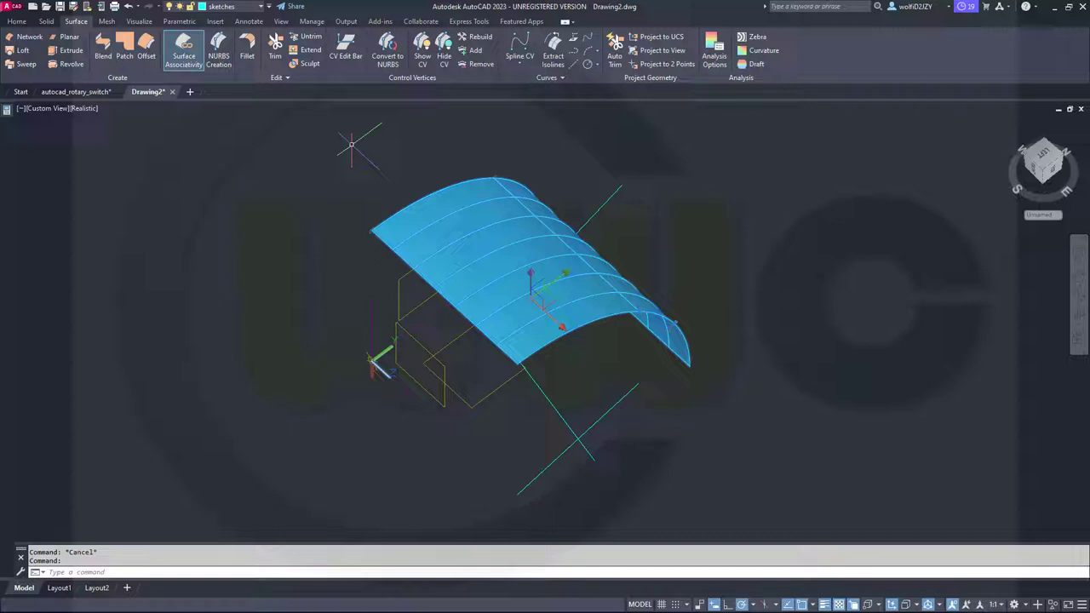
{"action": "left_click", "coordinate": [258, 7]}
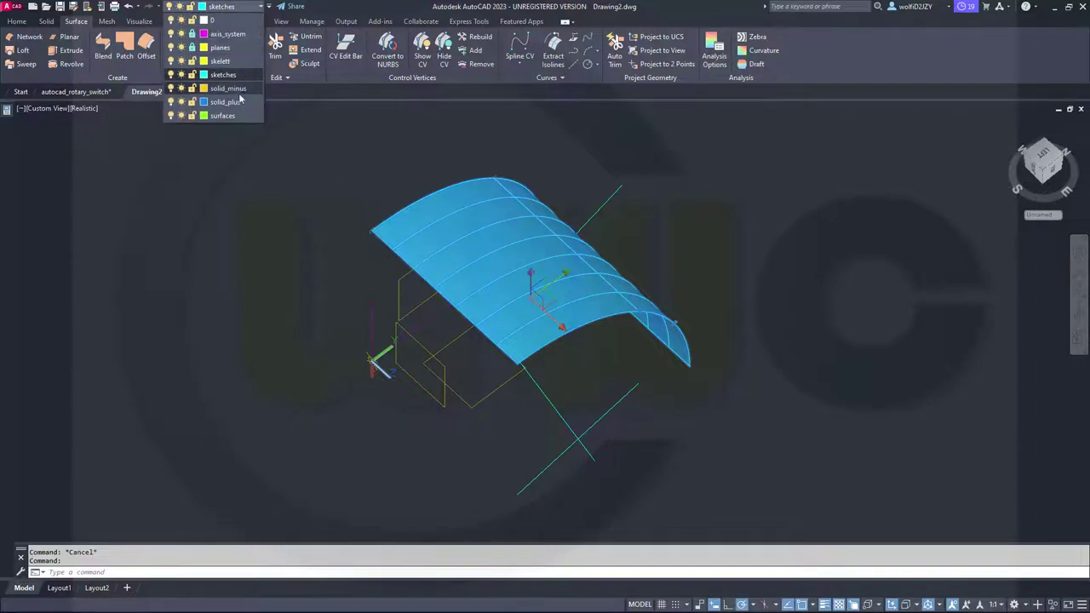
{"action": "left_click", "coordinate": [230, 116]}
{"action": "key", "text": "Escape"}
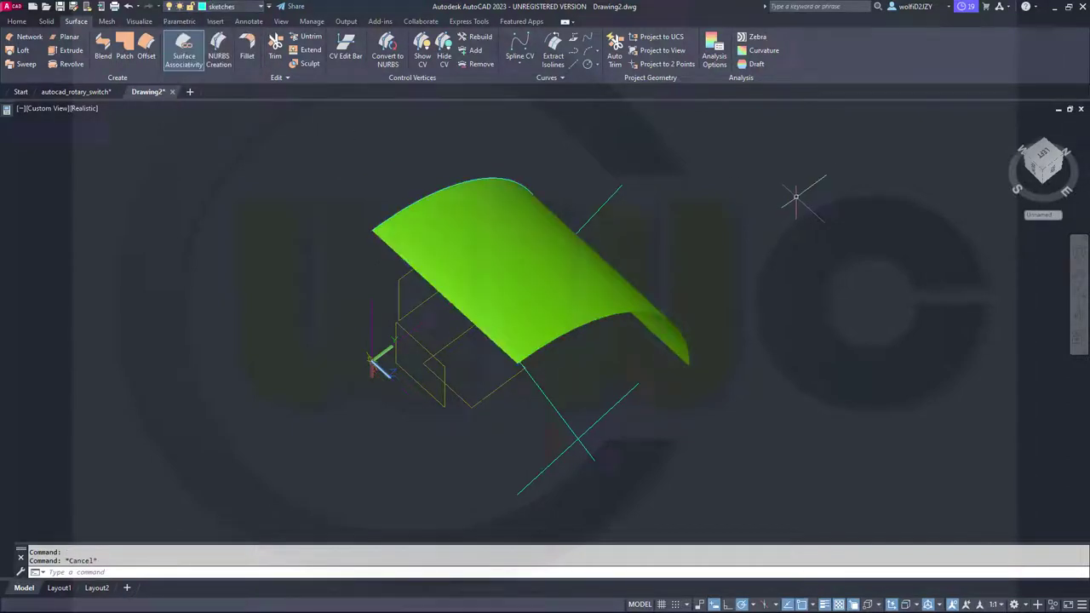
Step: Restore the world coordinate system and extrude the base arc and its two tangent lines 60 units upward as surfaces
{"action": "left_click", "coordinate": [1059, 216]}
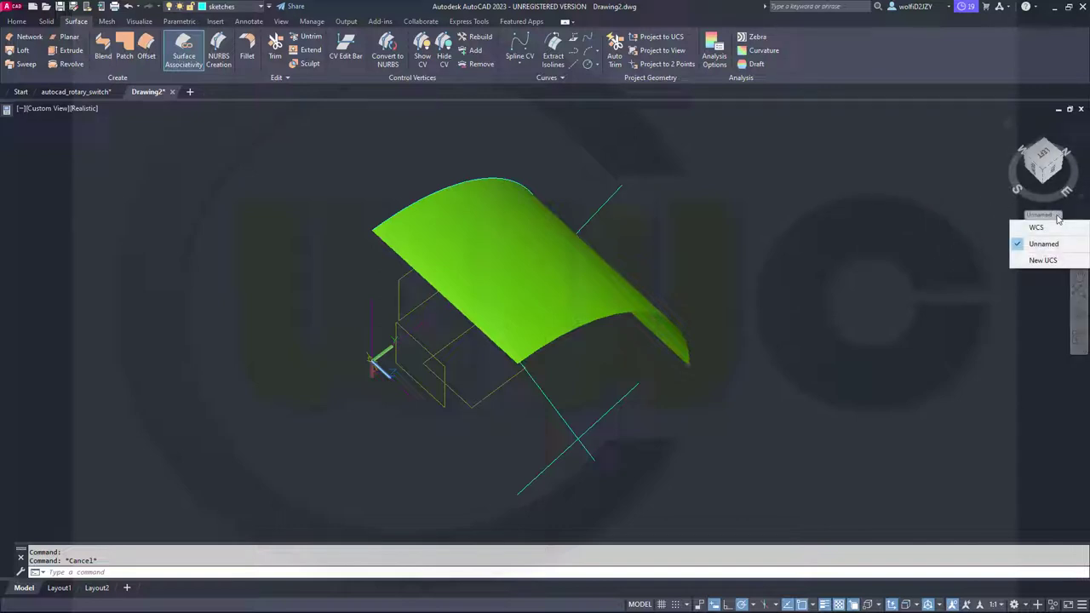
{"action": "left_click", "coordinate": [1037, 228]}
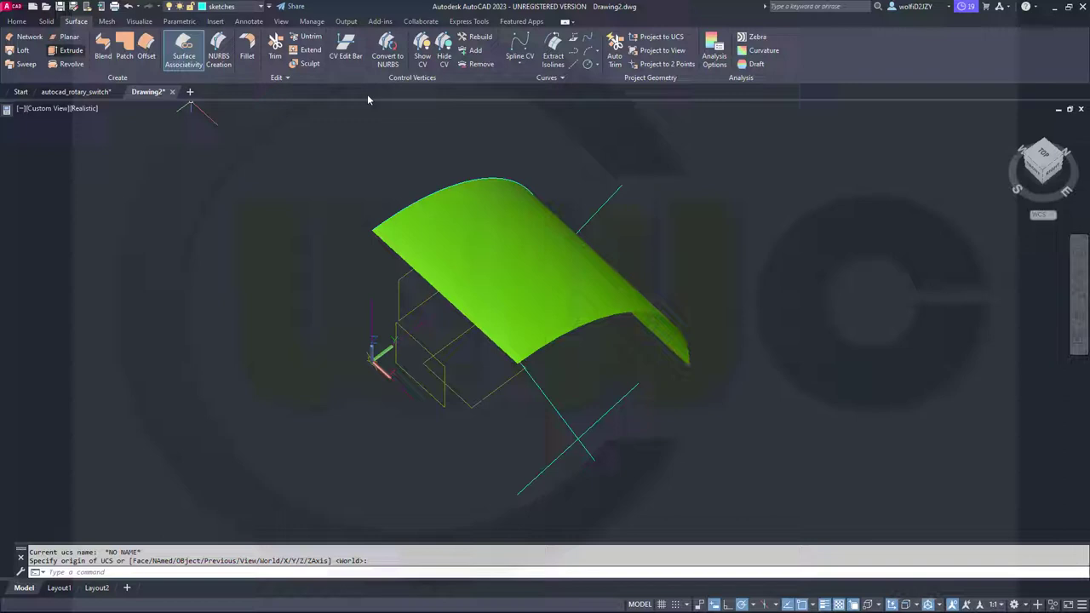
{"action": "left_click", "coordinate": [610, 196]}
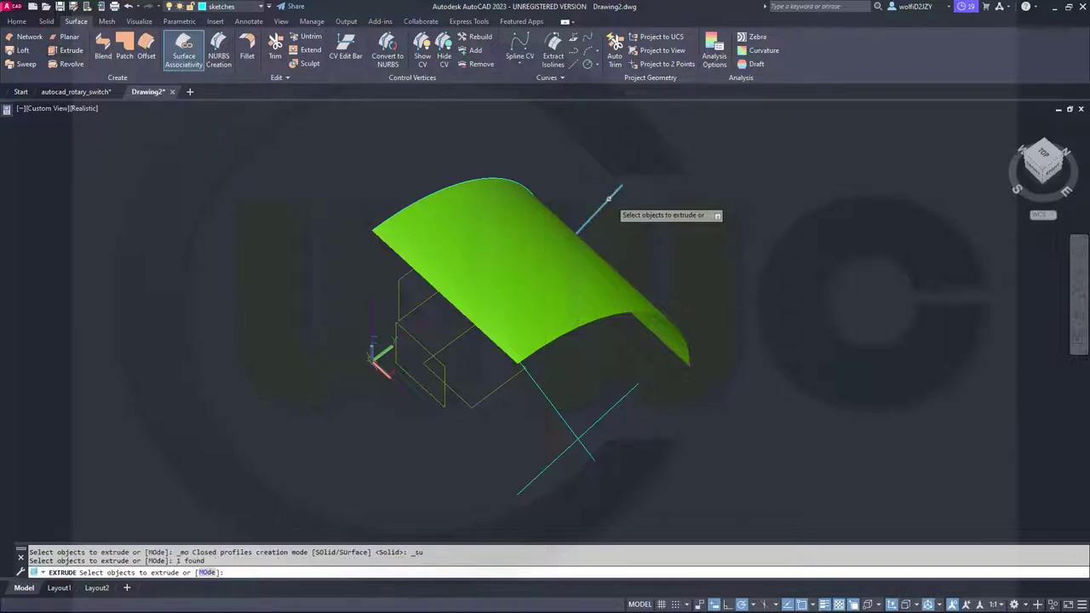
{"action": "middle_click_drag", "start_coordinate": [722, 300], "coordinate": [699, 247], "text": "shift"}
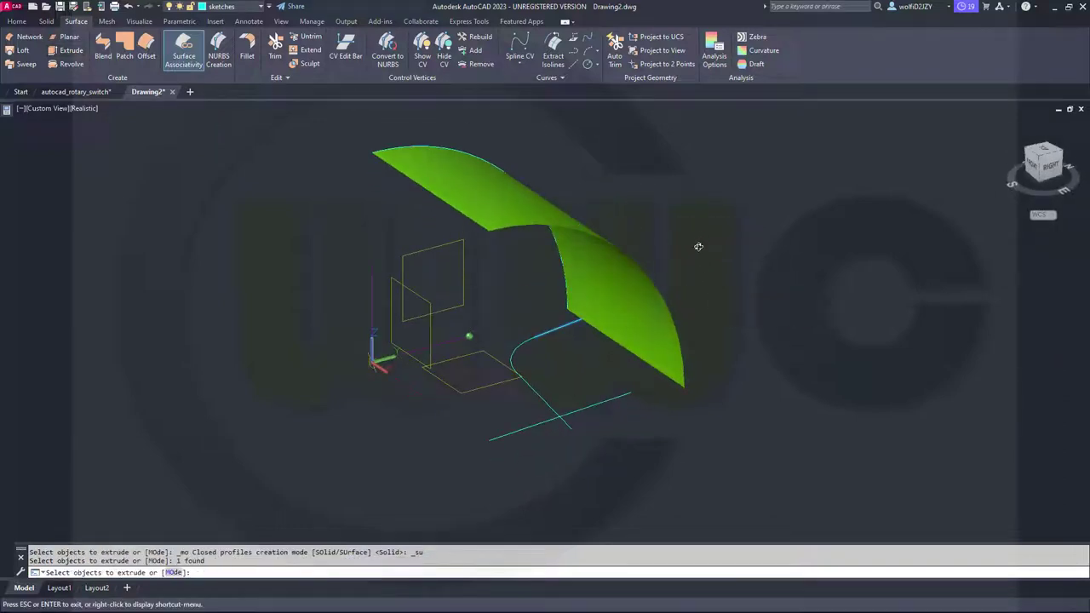
{"action": "left_click", "coordinate": [513, 350]}
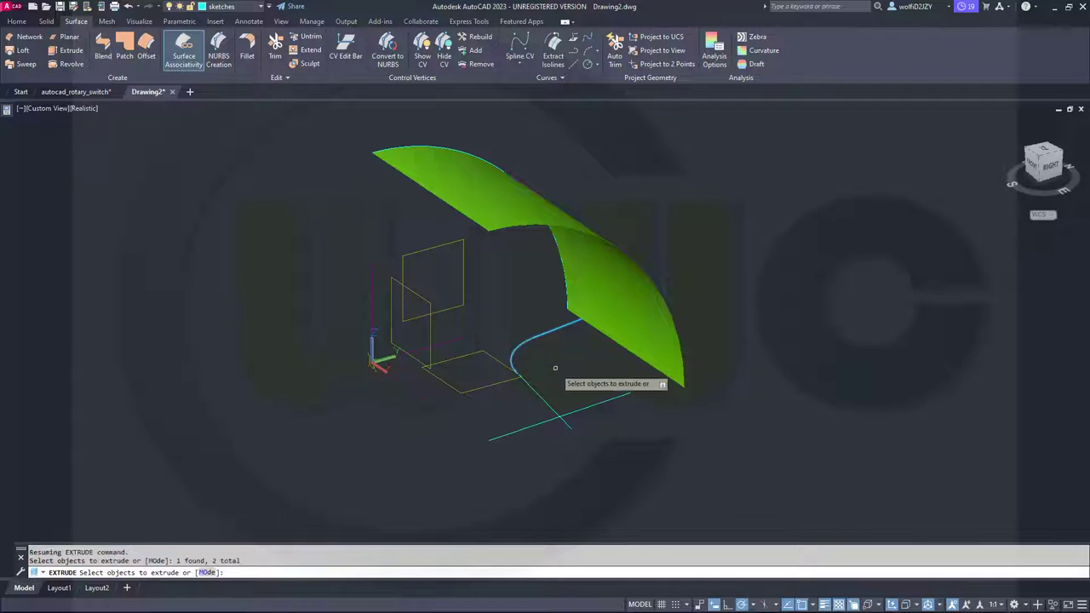
{"action": "left_click", "coordinate": [550, 407]}
{"action": "right_click", "coordinate": [766, 289]}
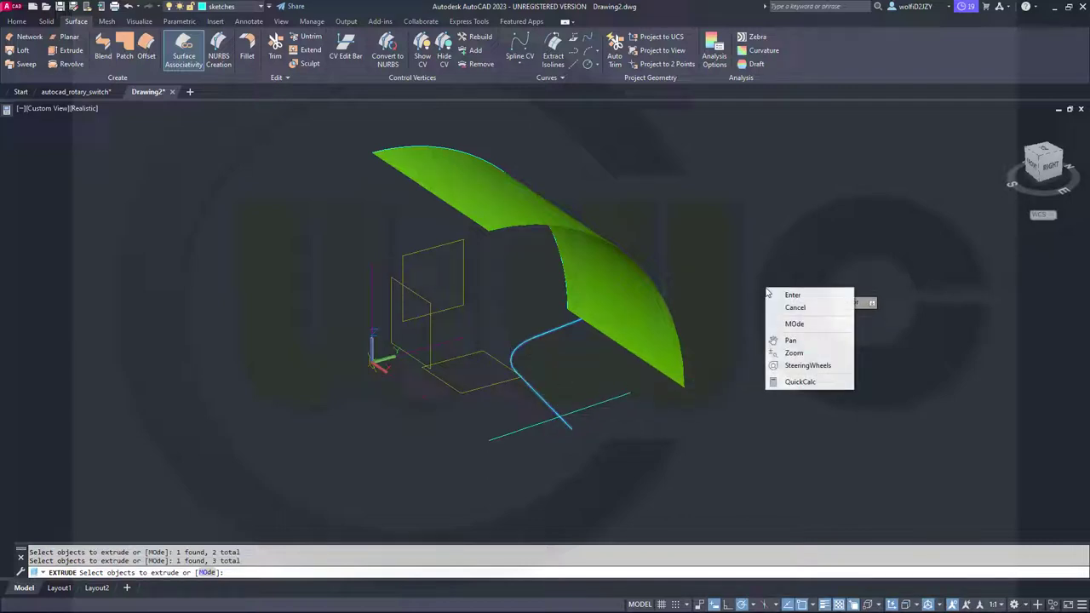
{"action": "left_click", "coordinate": [792, 295]}
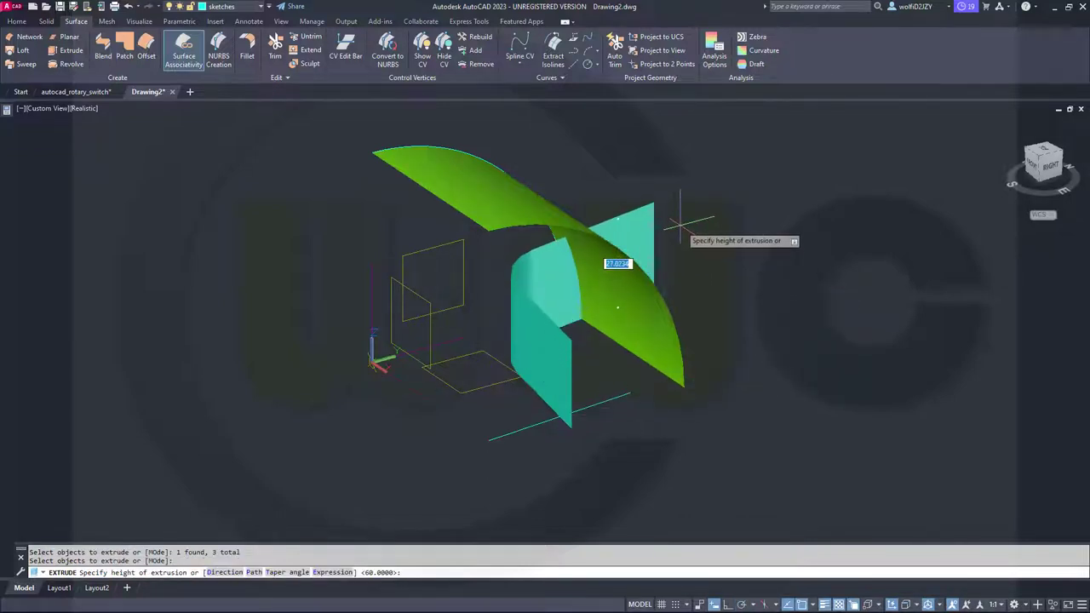
{"action": "type", "text": "60"}
{"action": "key", "text": "Return"}
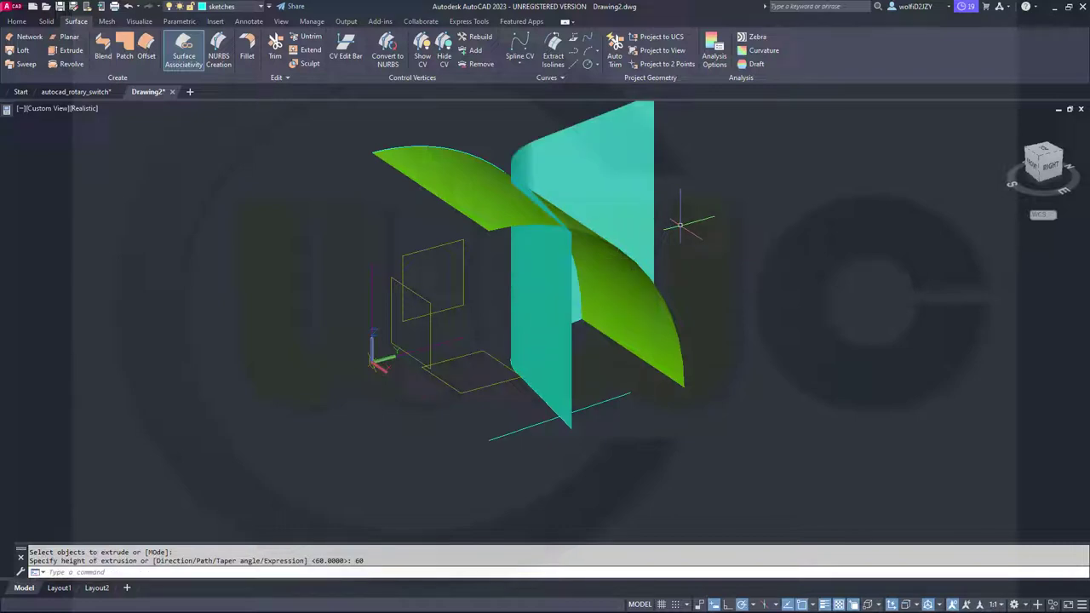
{"action": "key", "text": "Escape"}
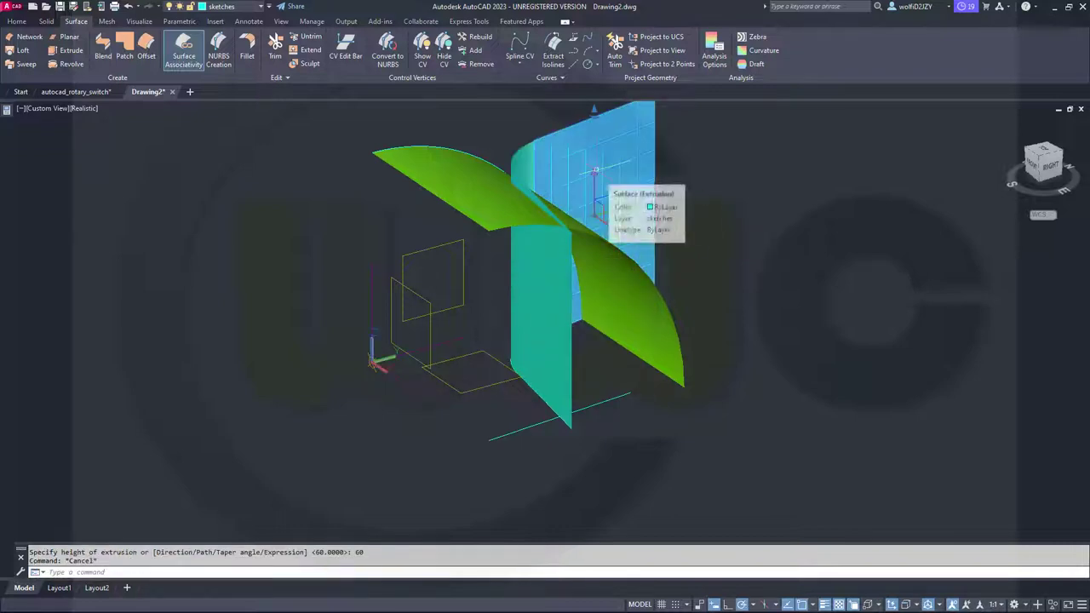
Step: Move the three upright extruded wall surfaces to the surfaces layer
{"action": "left_click", "coordinate": [598, 173]}
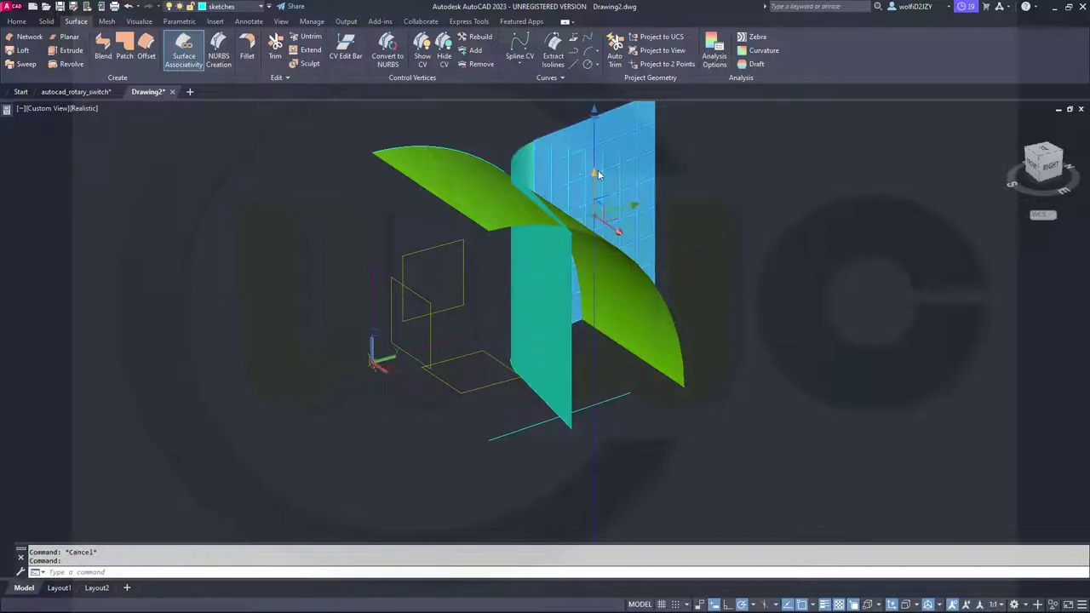
{"action": "left_click", "coordinate": [545, 251]}
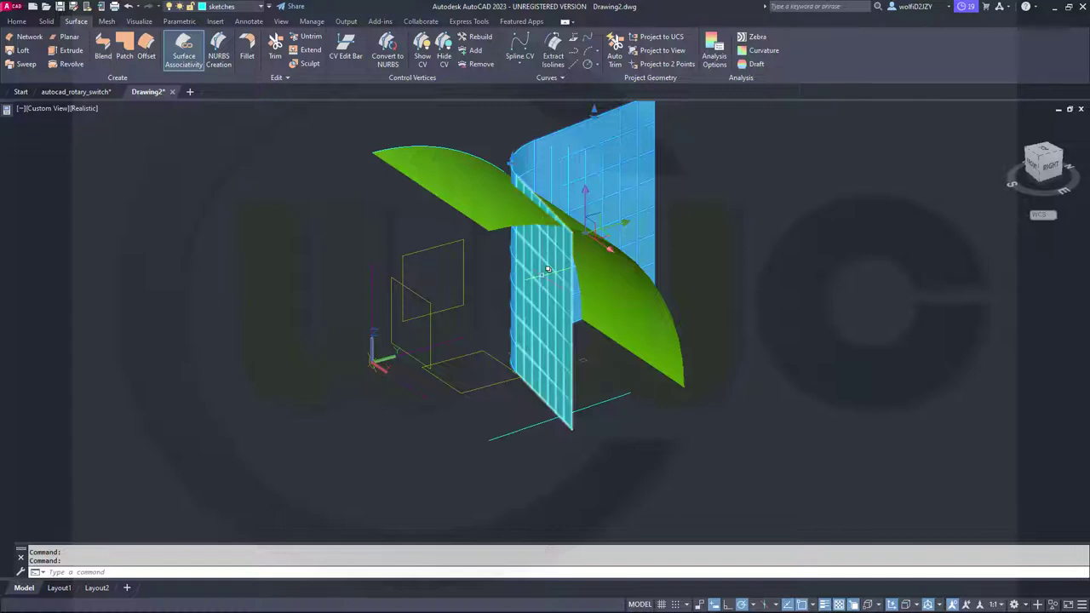
{"action": "left_click", "coordinate": [237, 6]}
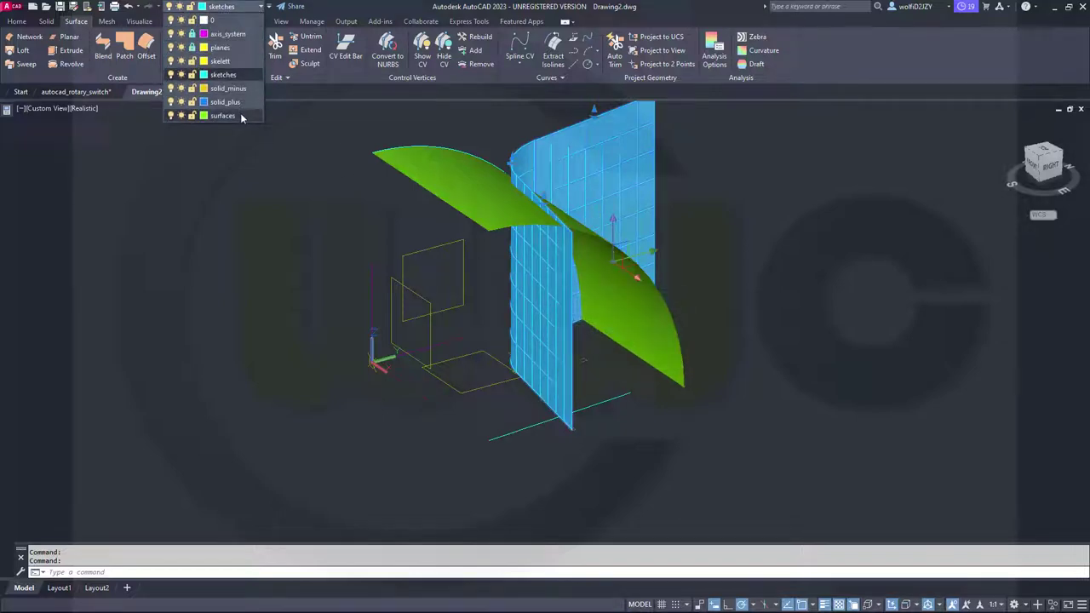
{"action": "left_click", "coordinate": [223, 116]}
{"action": "key", "text": "Escape"}
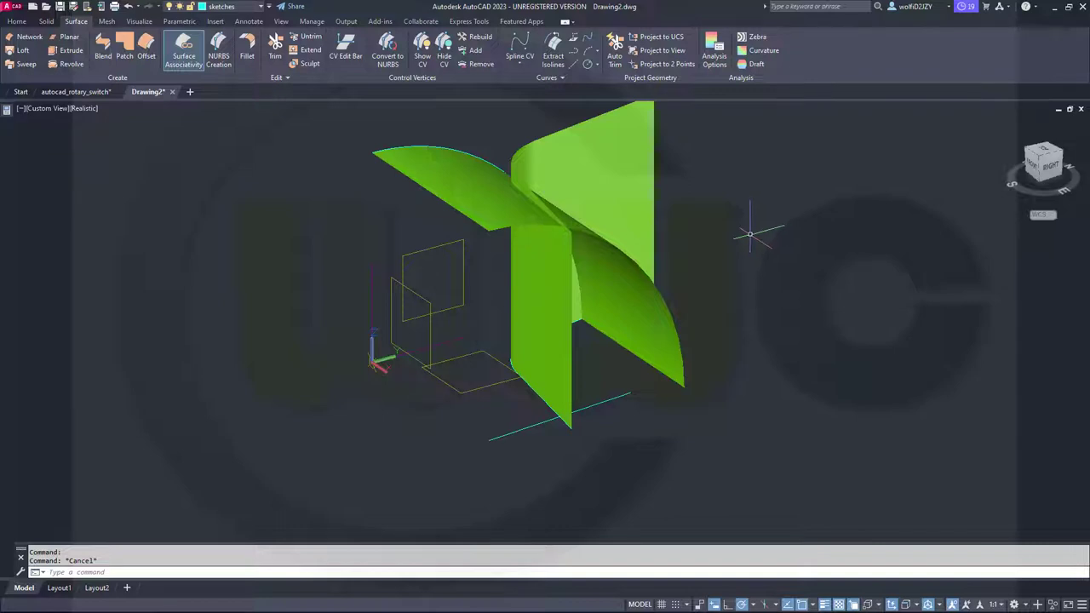
Step: Revolve the free-standing straight base line as a surface by -90° about the Y axis, starting from the origin
{"action": "left_click", "coordinate": [72, 65]}
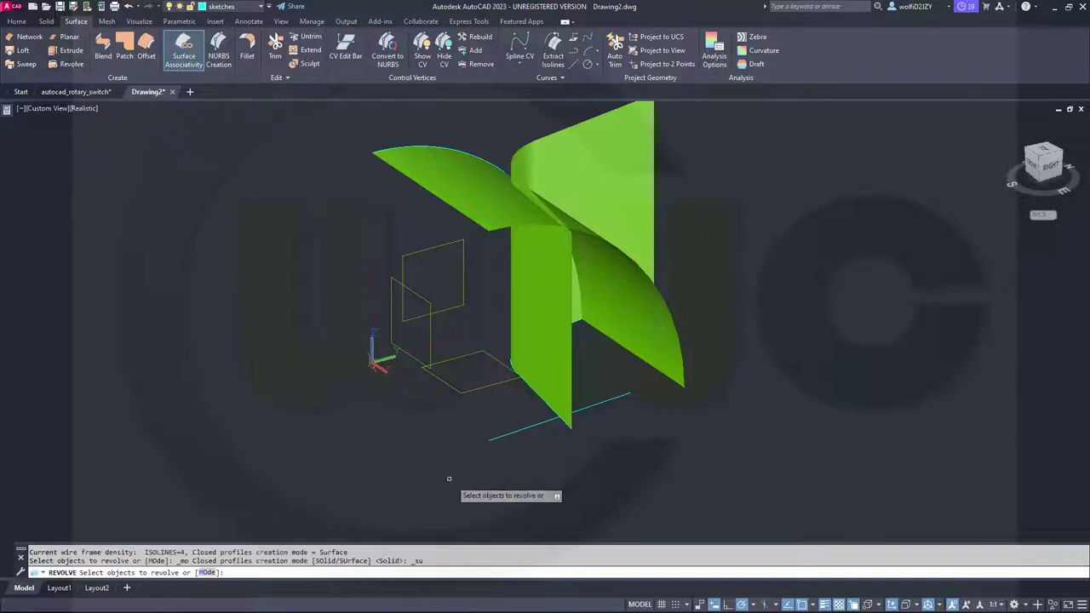
{"action": "left_click", "coordinate": [526, 428]}
{"action": "right_click", "coordinate": [605, 466]}
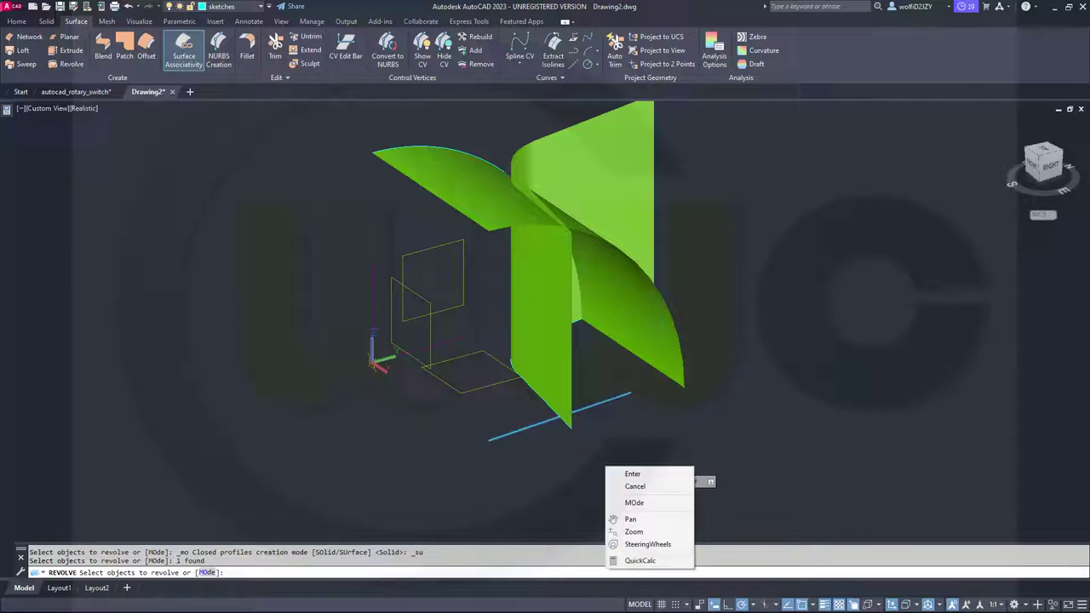
{"action": "left_click", "coordinate": [638, 474]}
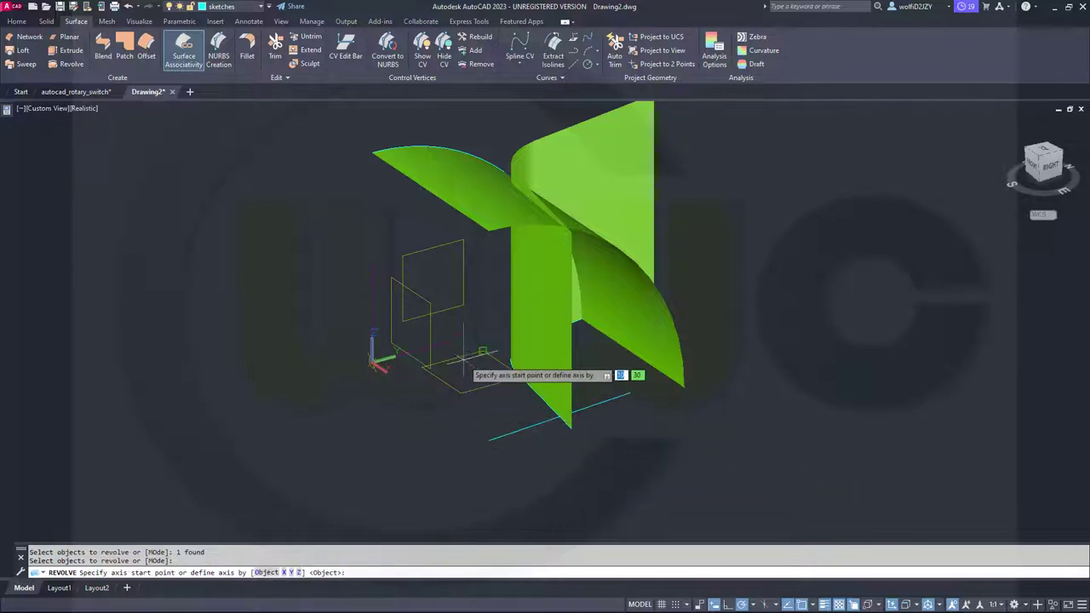
{"action": "scroll", "coordinate": [454, 356], "scroll_direction": "up", "scroll_amount": 3}
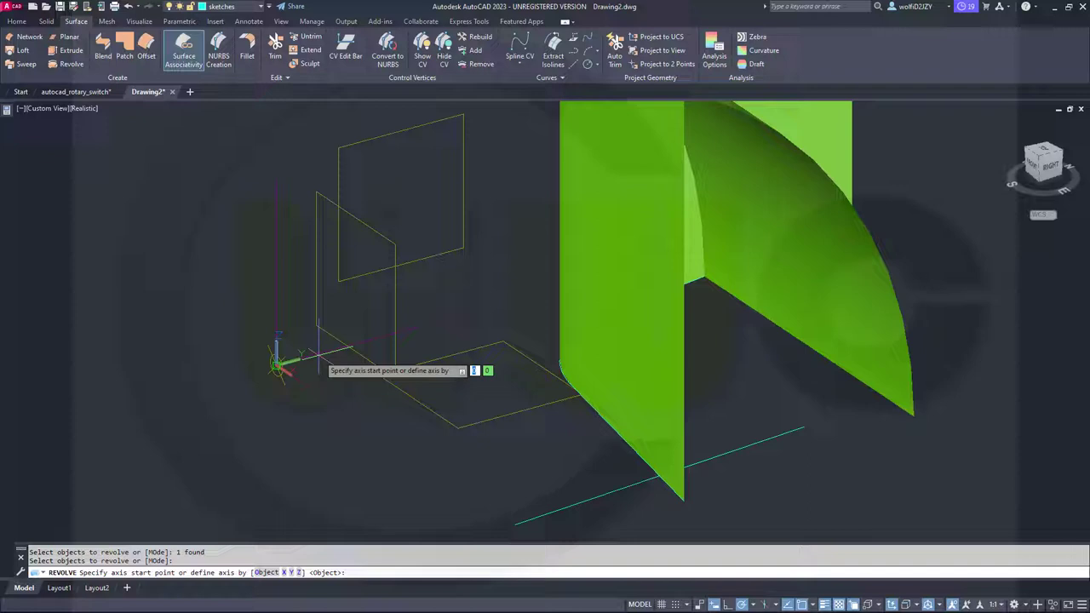
{"action": "left_click", "coordinate": [281, 362]}
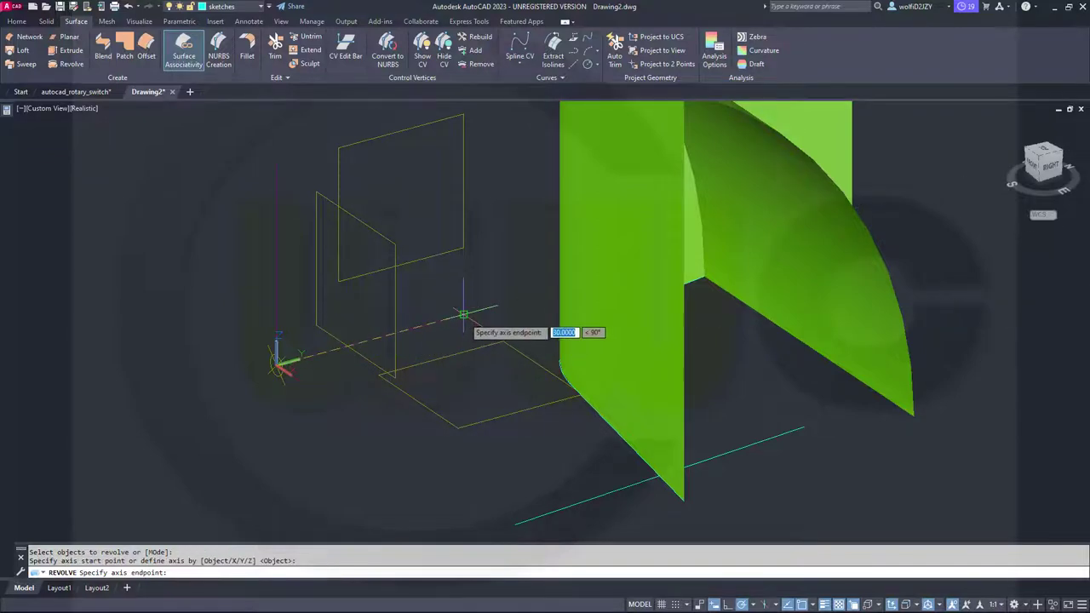
{"action": "left_click", "coordinate": [464, 315]}
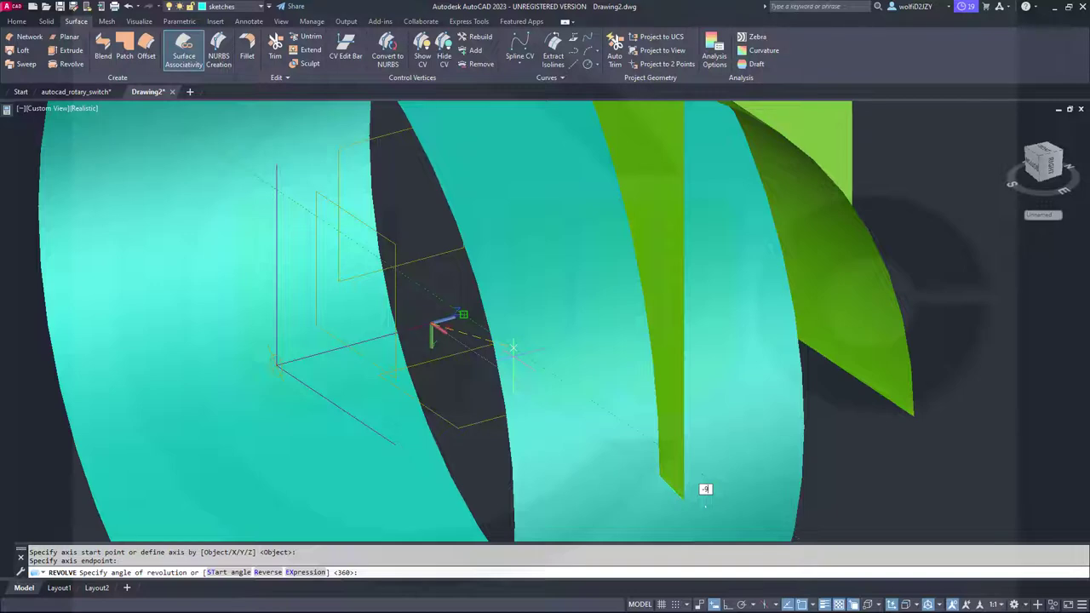
{"action": "type", "text": "-90"}
{"action": "key", "text": "Return"}
Step: Move the revolved surface to the surfaces layer and clear the selection
{"action": "scroll", "coordinate": [513, 355], "scroll_direction": "down", "scroll_amount": 8}
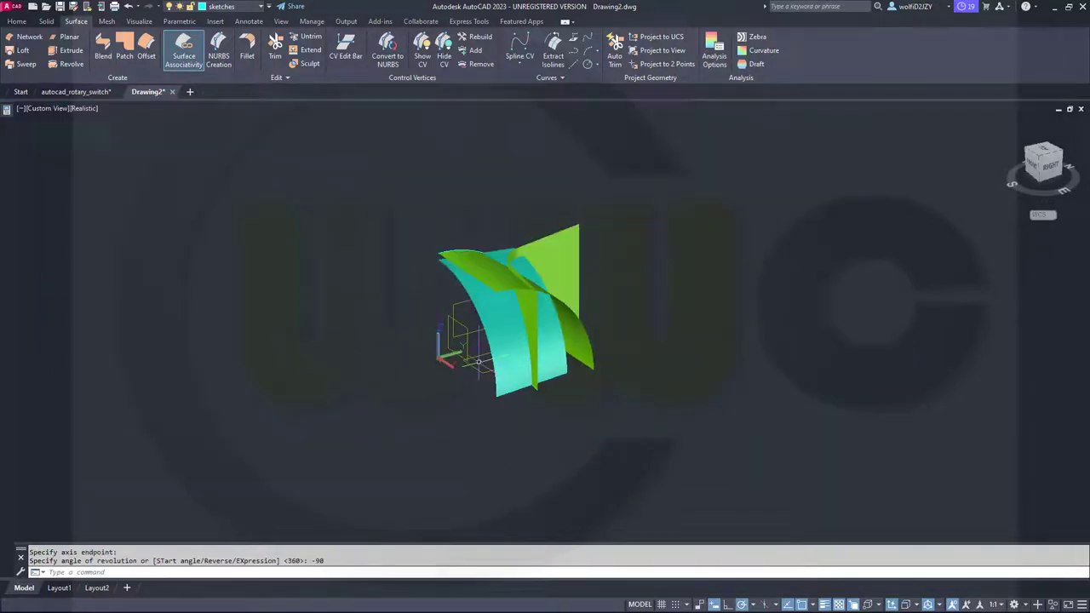
{"action": "scroll", "coordinate": [511, 353], "scroll_direction": "up", "scroll_amount": 2}
{"action": "left_click", "coordinate": [511, 350]}
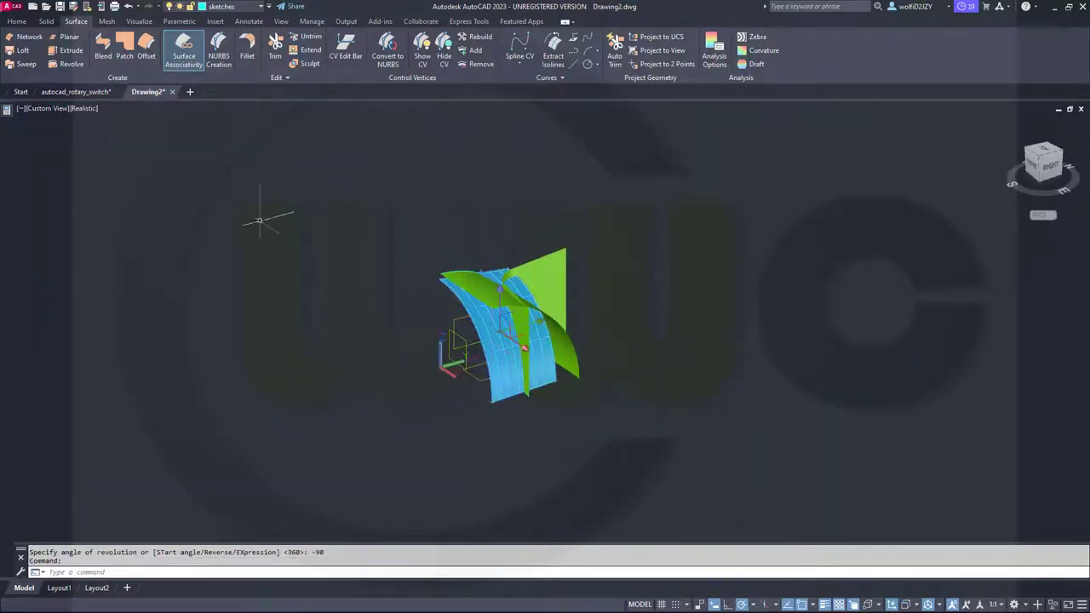
{"action": "left_click", "coordinate": [260, 7]}
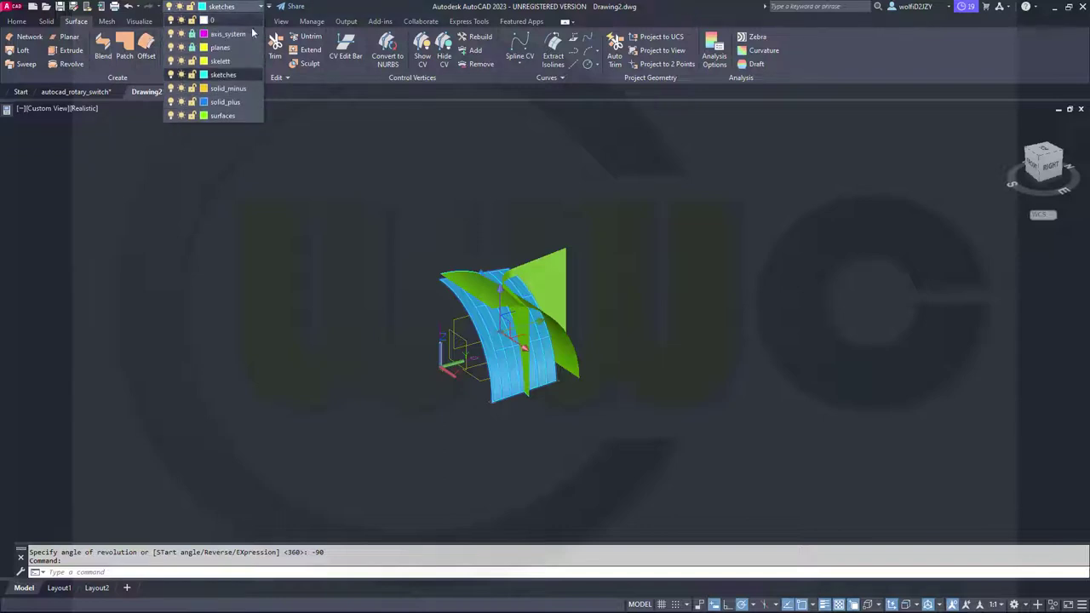
{"action": "left_click", "coordinate": [229, 115]}
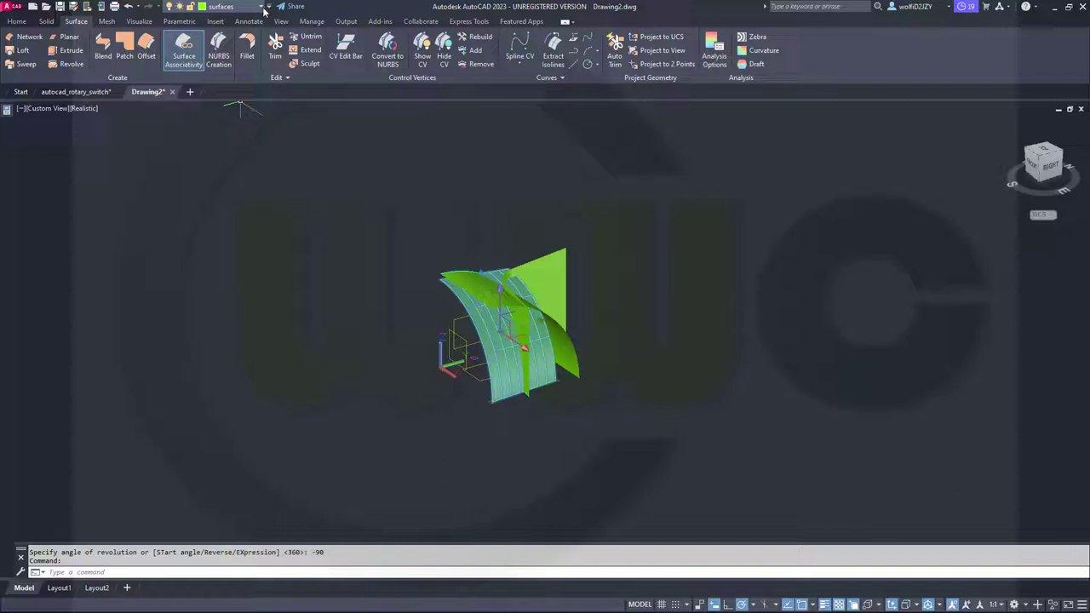
{"action": "key", "text": "Escape"}
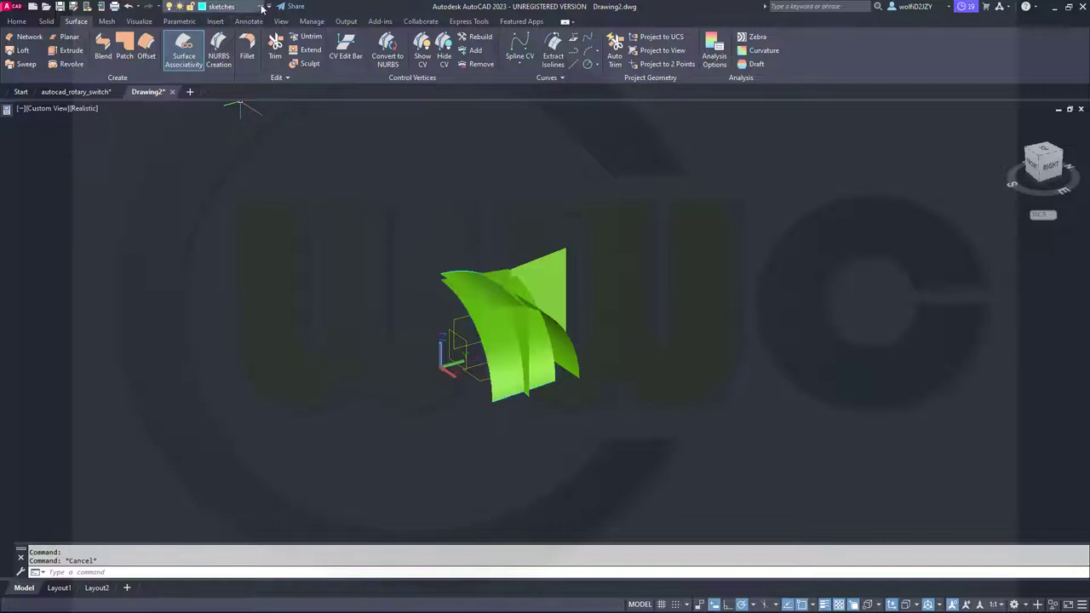
Step: Make the surfaces layer current and turn off the sketches layer
{"action": "left_click", "coordinate": [263, 7]}
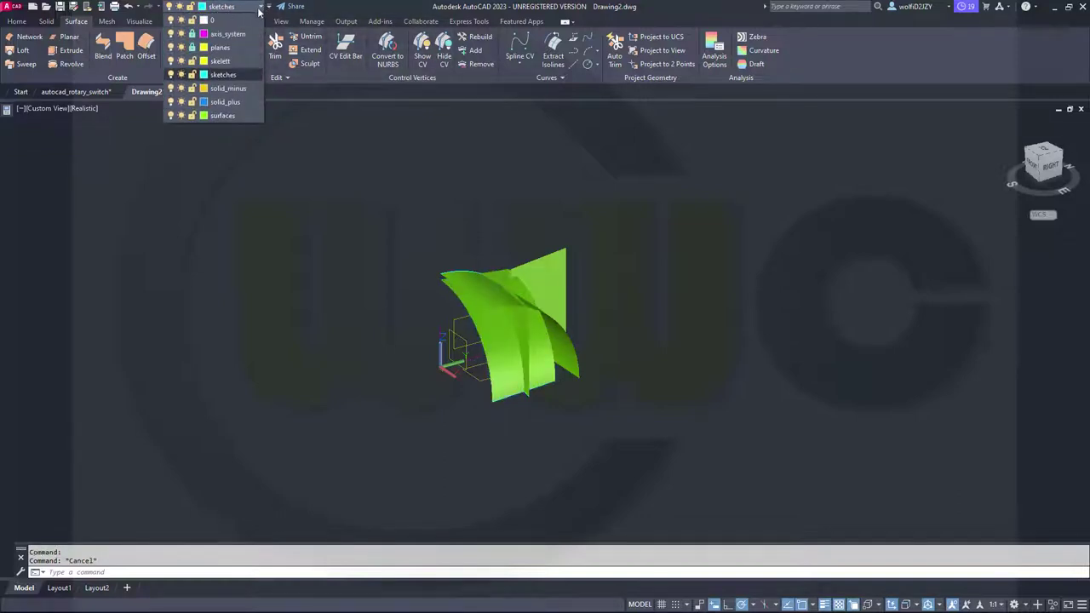
{"action": "left_click", "coordinate": [223, 115]}
{"action": "key", "text": "Escape"}
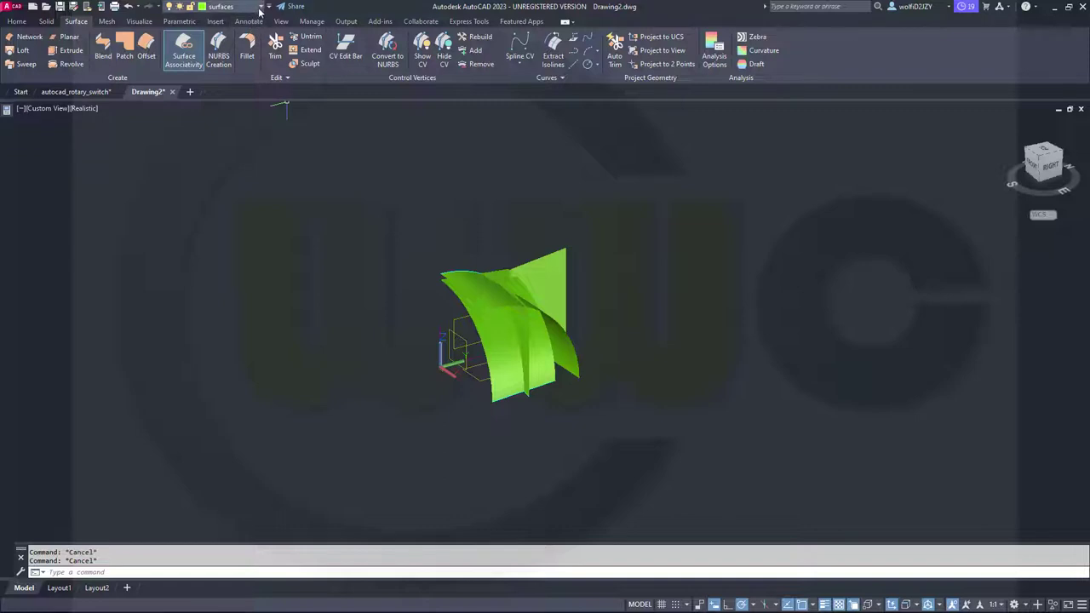
{"action": "left_click", "coordinate": [261, 8]}
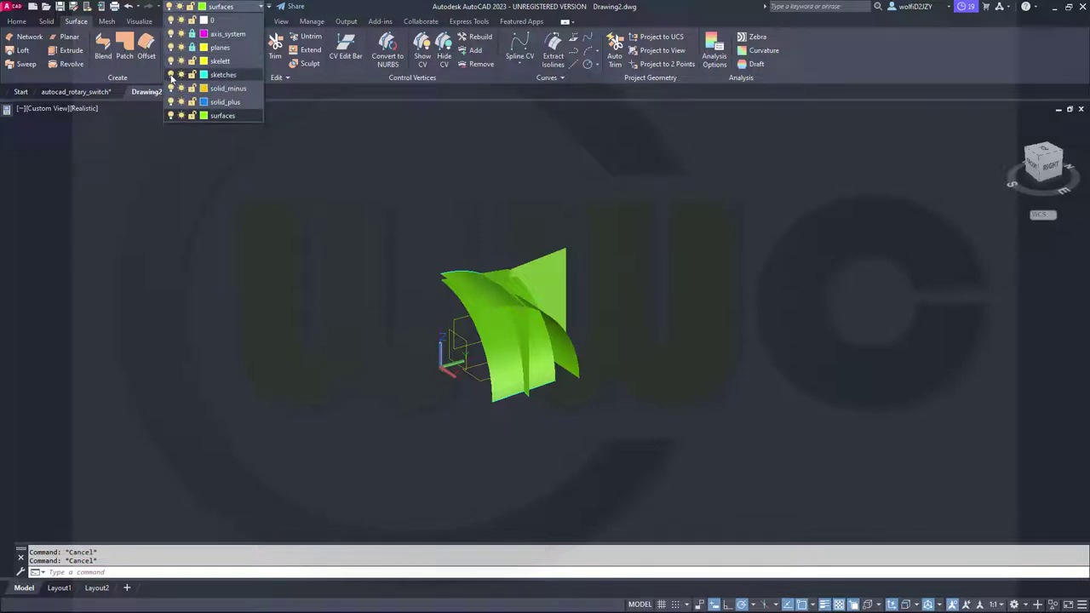
{"action": "left_click", "coordinate": [295, 218]}
Step: Union the two flat upright walls and the rounded wall between them into one surface, accepting the loss of associativity
{"action": "middle_click_drag", "start_coordinate": [325, 227], "coordinate": [292, 239]}
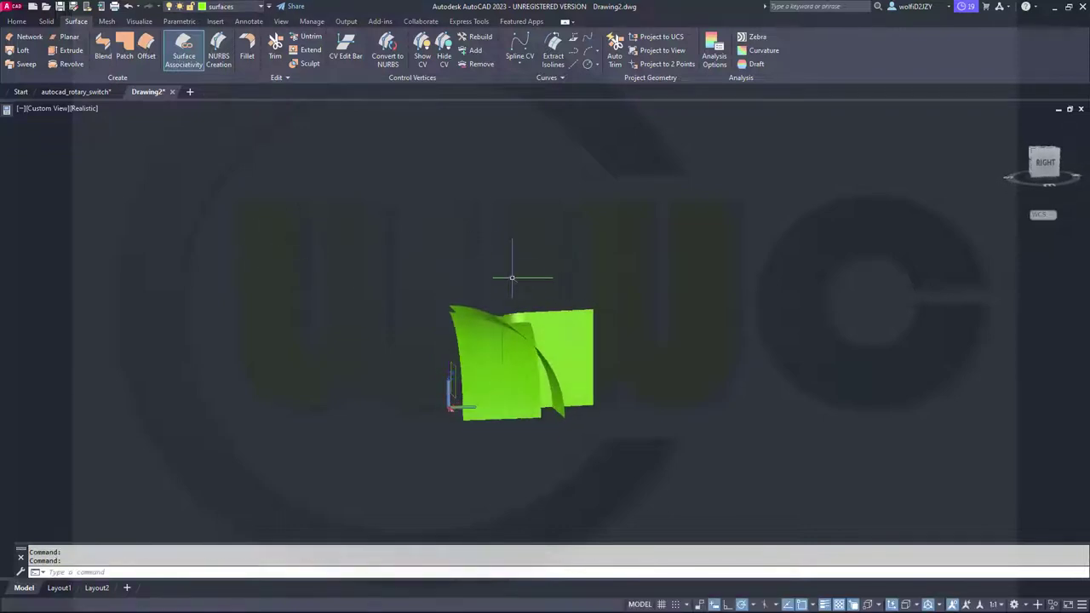
{"action": "middle_click_drag", "start_coordinate": [633, 418], "coordinate": [601, 434], "text": "shift"}
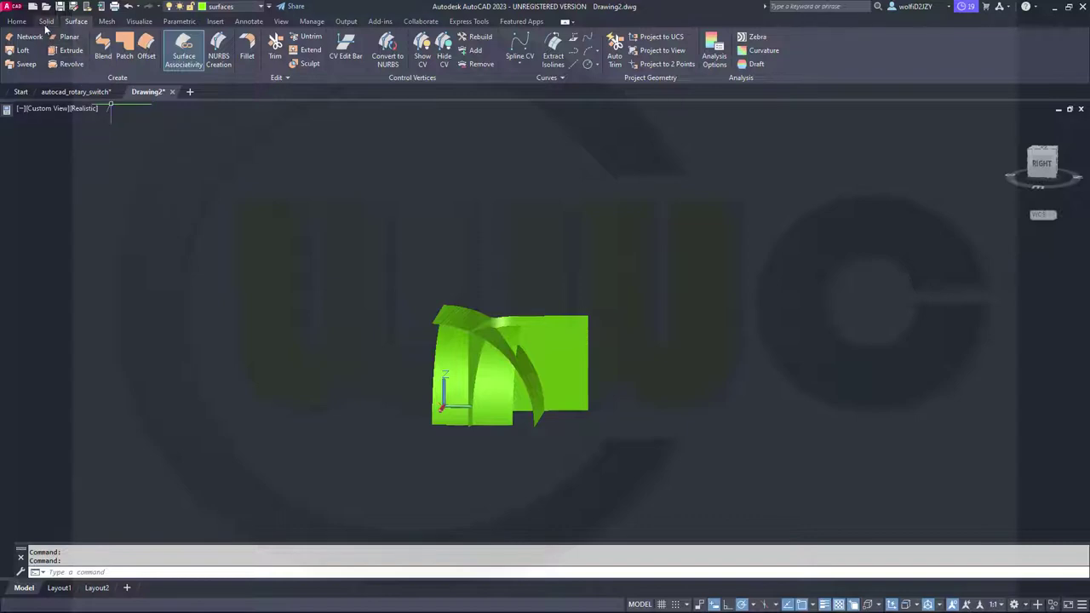
{"action": "left_click", "coordinate": [46, 21]}
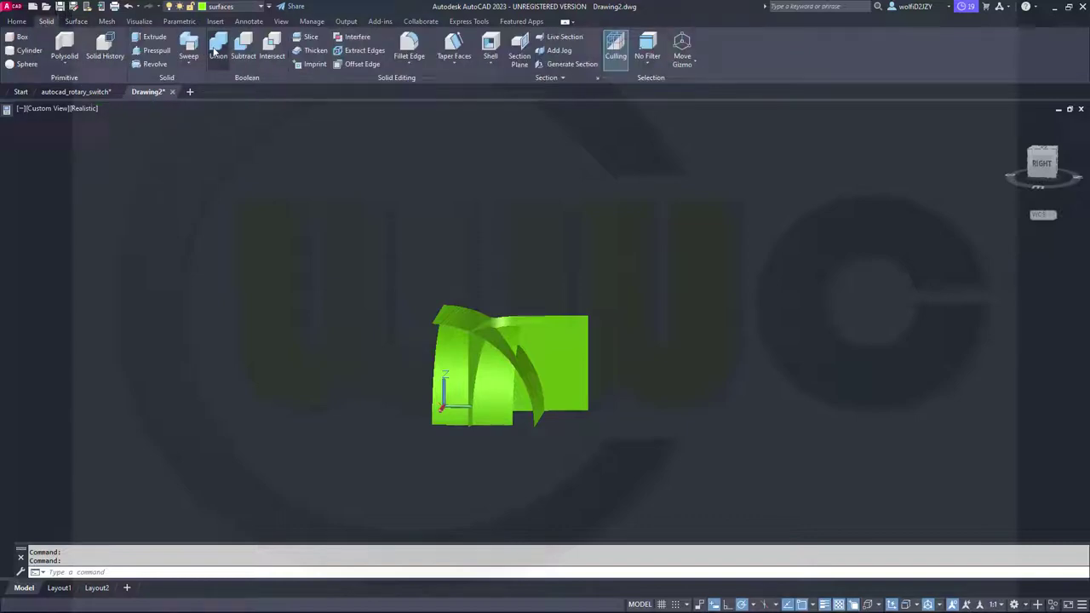
{"action": "left_click", "coordinate": [575, 331]}
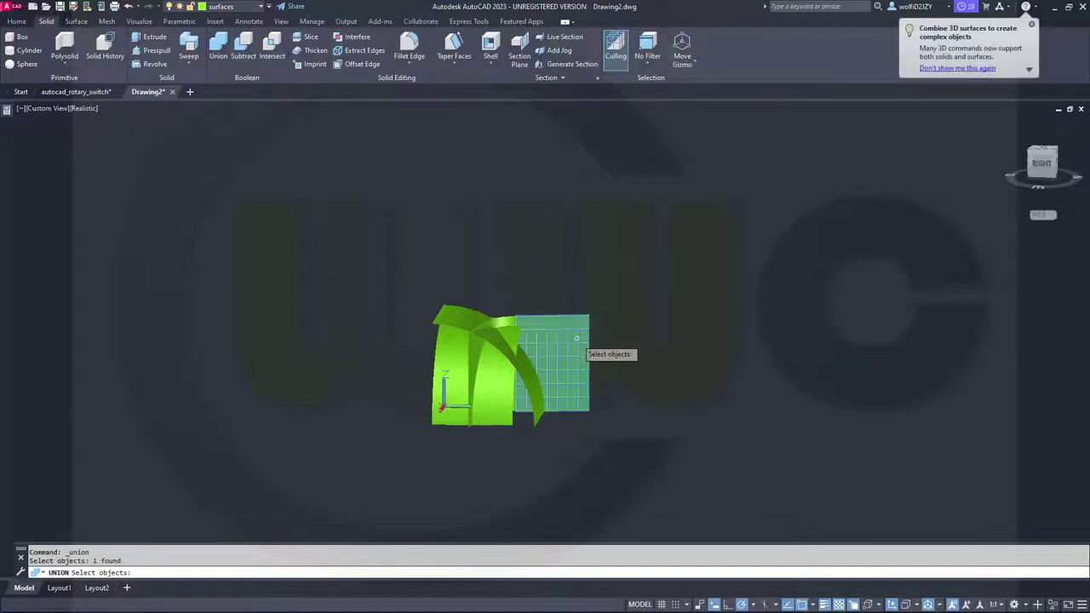
{"action": "middle_click_drag", "start_coordinate": [636, 468], "coordinate": [473, 364], "text": "shift"}
{"action": "left_click", "coordinate": [467, 358]}
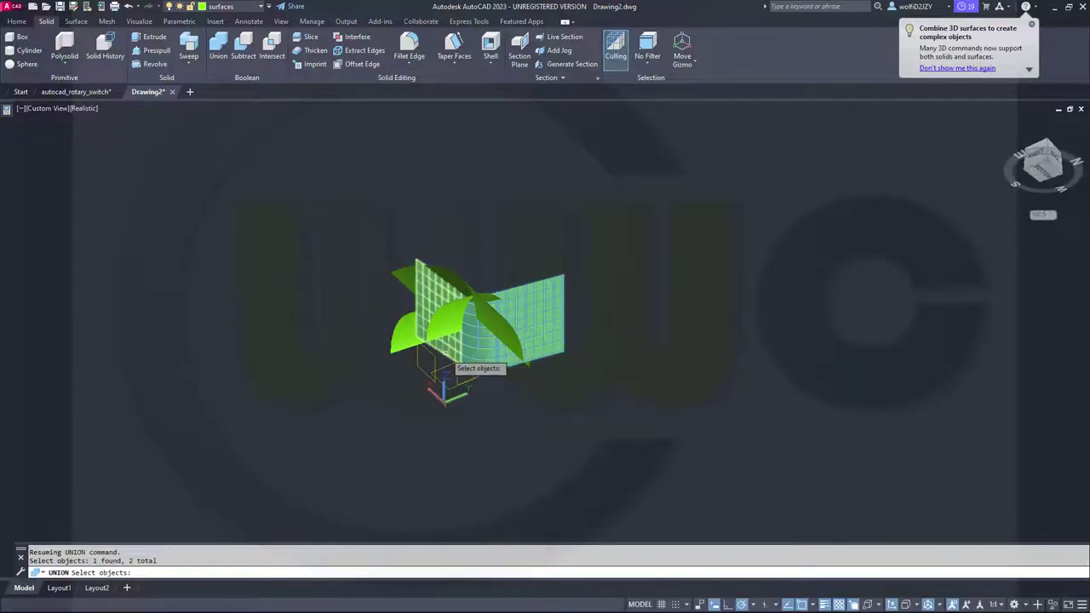
{"action": "left_click", "coordinate": [444, 361]}
{"action": "key", "text": "Return"}
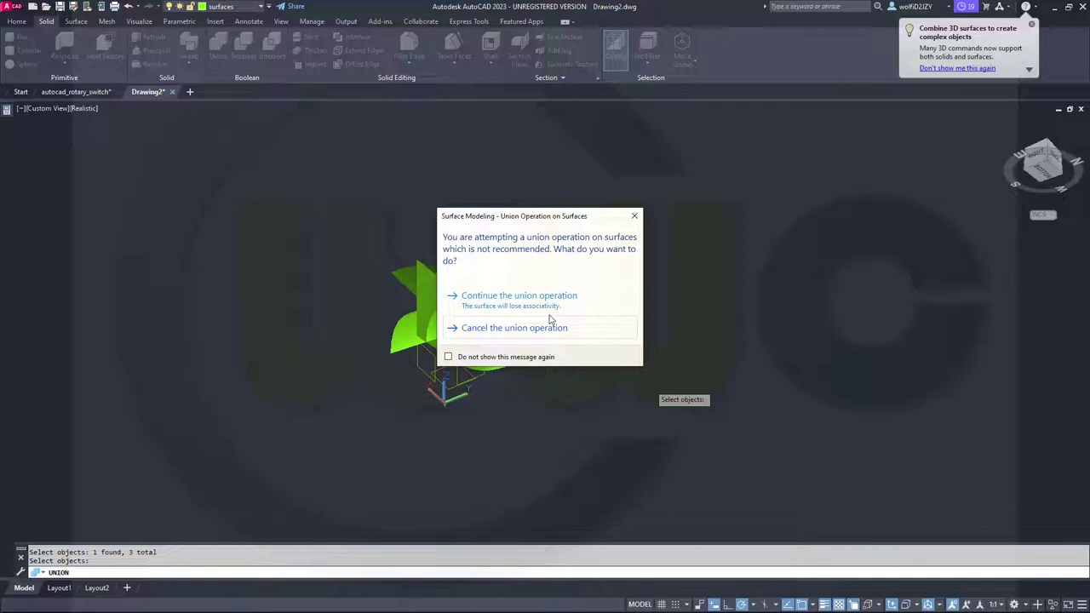
{"action": "left_click", "coordinate": [506, 299]}
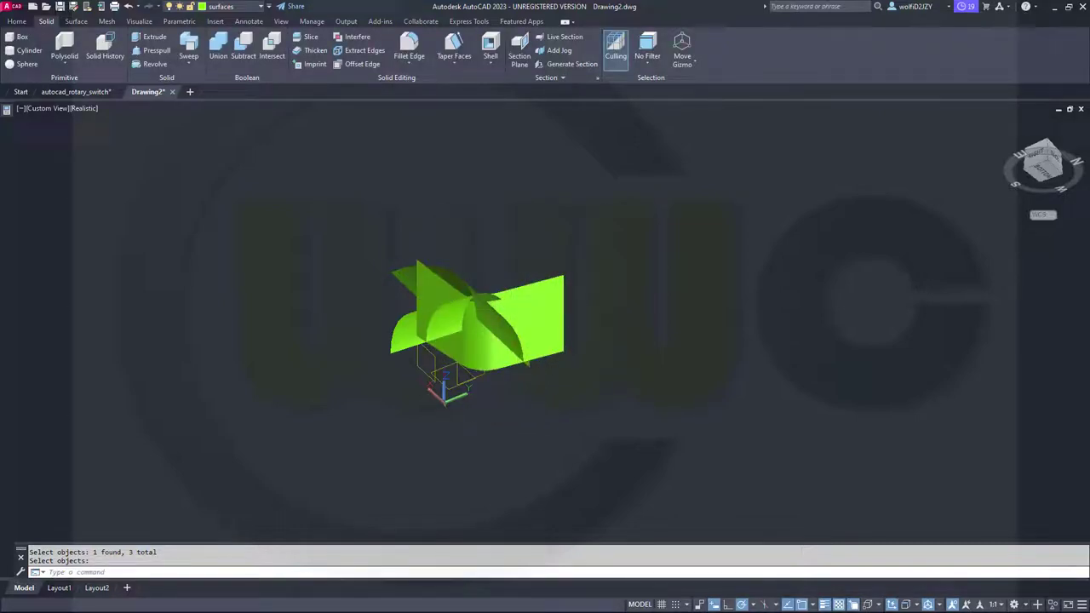
Step: Set the visual style to Shaded with edges and dismiss the Fast Shaded Mode tip
{"action": "middle_click_drag", "start_coordinate": [647, 443], "coordinate": [389, 274], "text": "shift"}
{"action": "middle_click_drag", "start_coordinate": [393, 340], "coordinate": [341, 426], "text": "shift"}
{"action": "scroll", "coordinate": [335, 378], "scroll_direction": "up", "scroll_amount": 3}
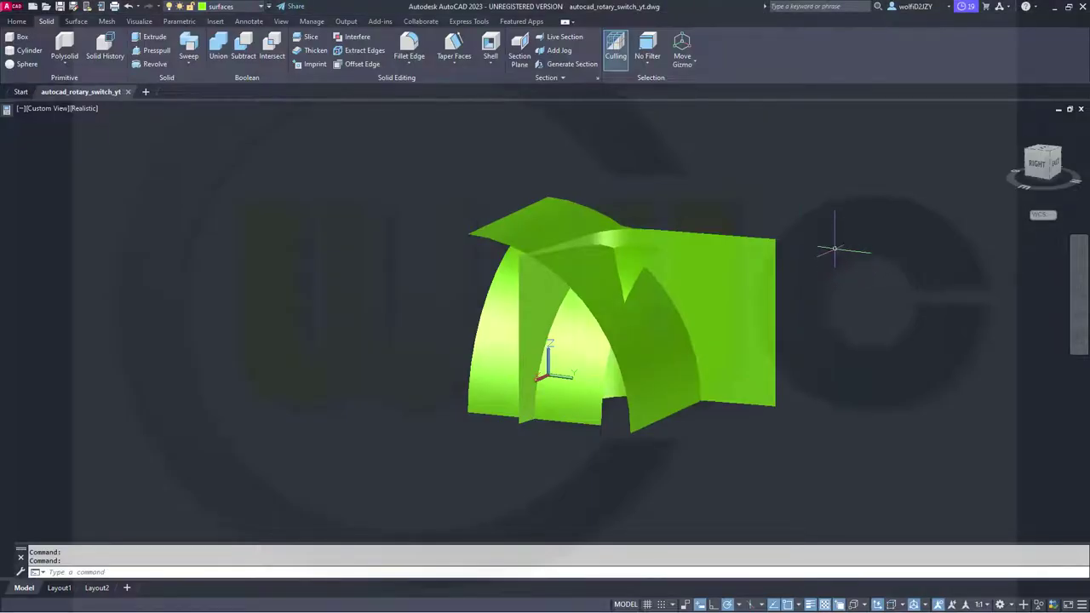
{"action": "scroll", "coordinate": [775, 193], "scroll_direction": "up", "scroll_amount": 2}
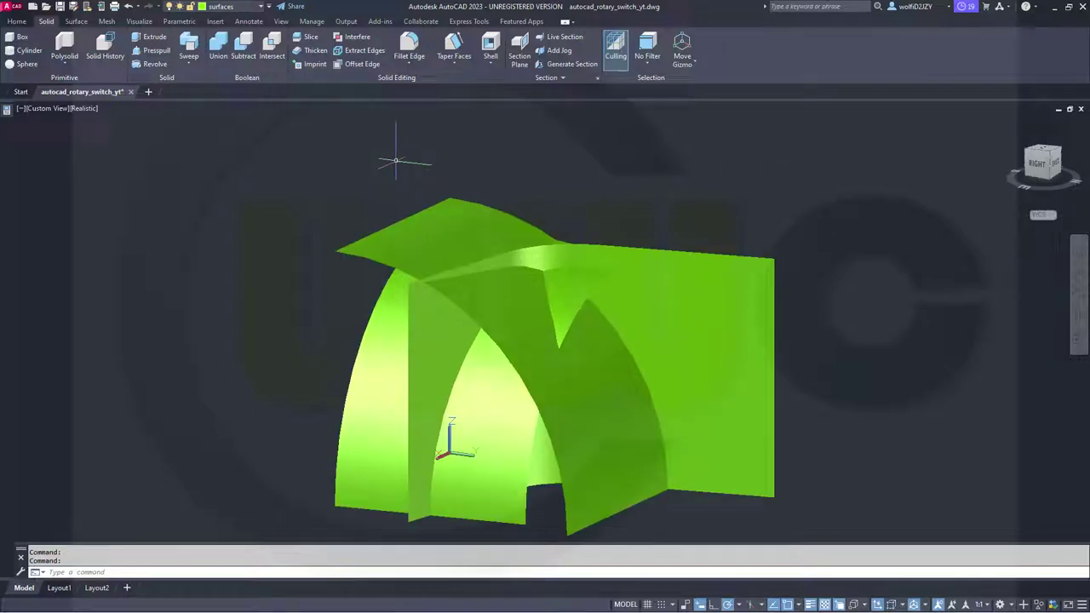
{"action": "left_click", "coordinate": [86, 108]}
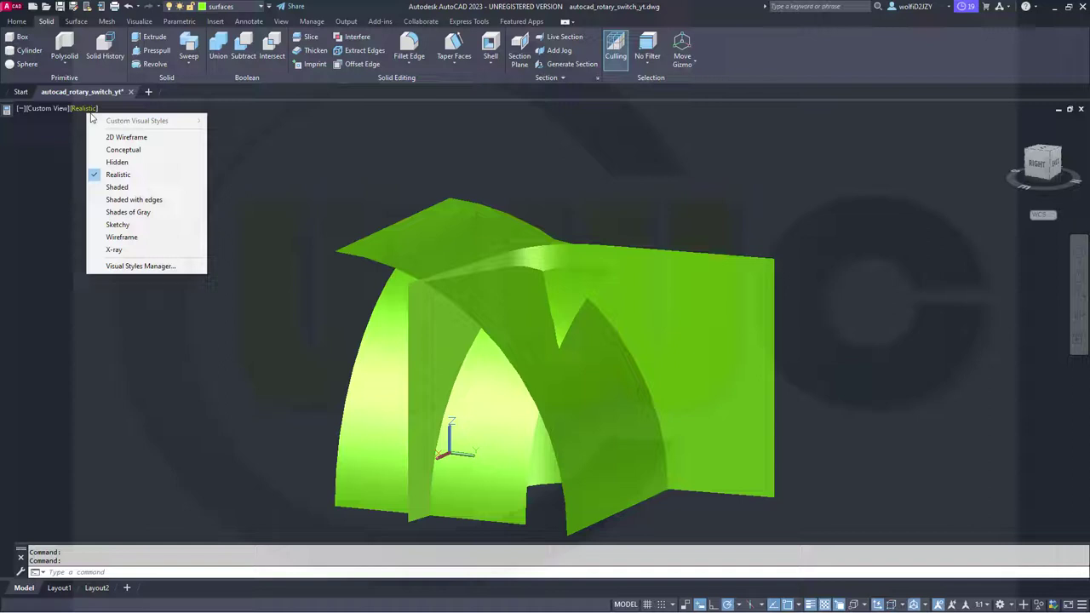
{"action": "left_click", "coordinate": [142, 201]}
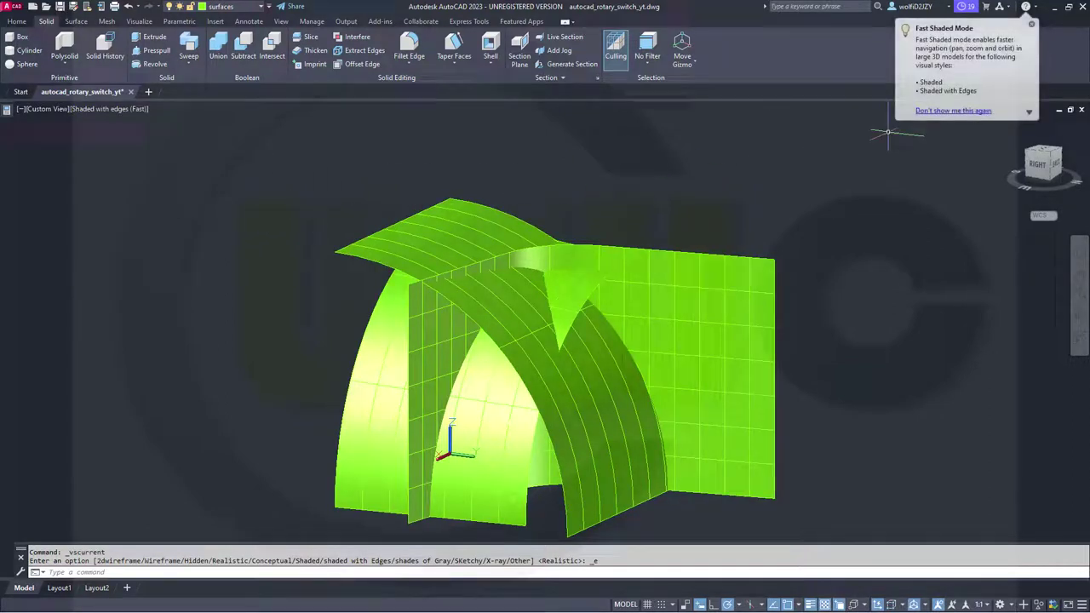
{"action": "left_click", "coordinate": [1032, 26]}
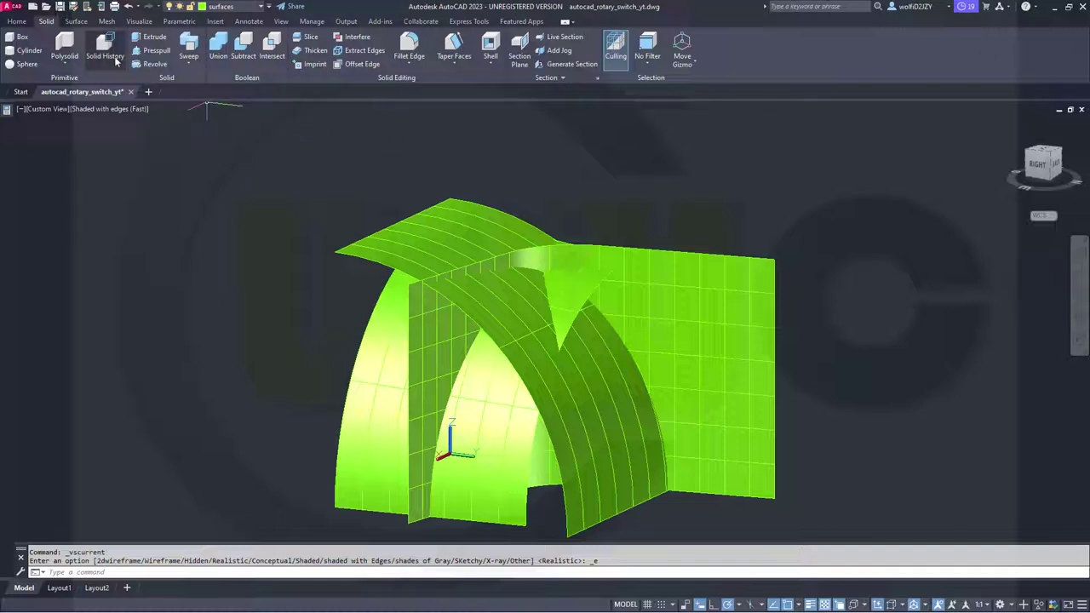
Step: Choose the revolved surface, the extruded arc surface and the united walls as the surfaces for a surface Trim
{"action": "left_click", "coordinate": [75, 21]}
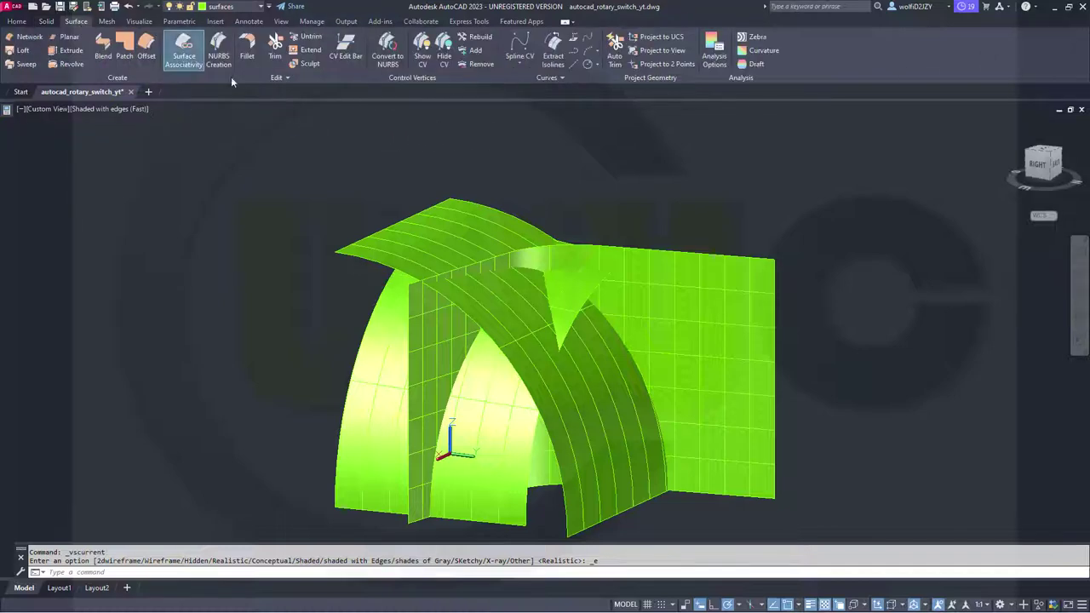
{"action": "left_click", "coordinate": [276, 50]}
{"action": "left_click", "coordinate": [365, 382]}
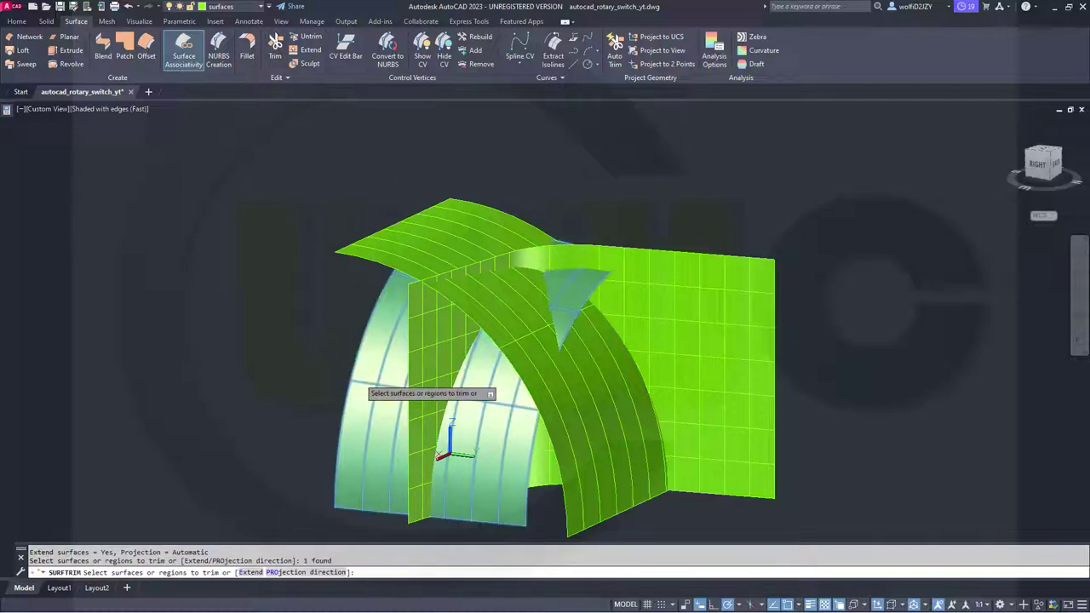
{"action": "left_click", "coordinate": [413, 254]}
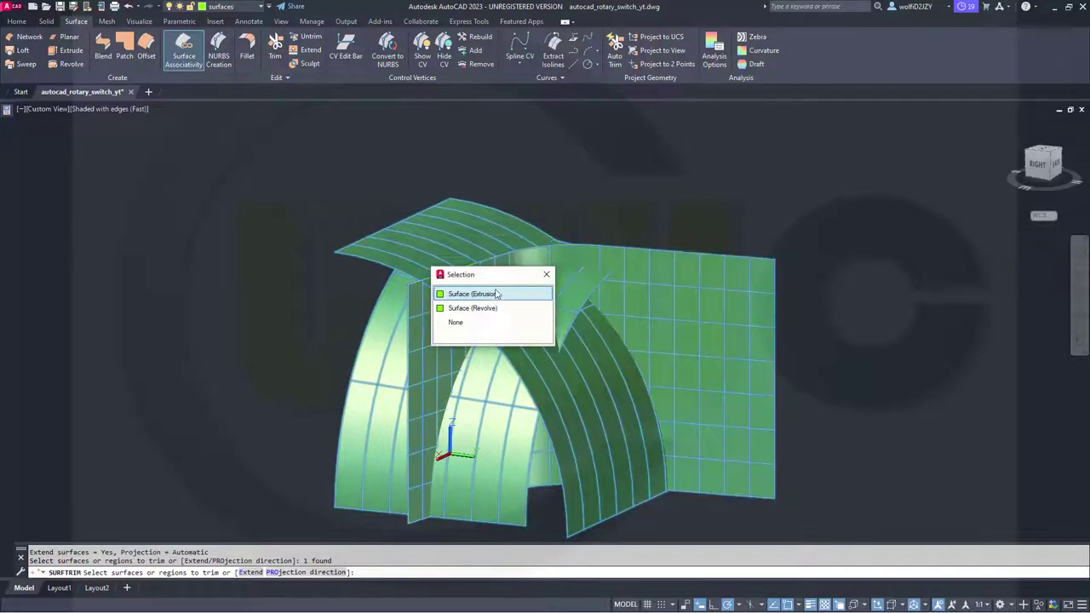
{"action": "left_click", "coordinate": [497, 294]}
{"action": "left_click", "coordinate": [712, 315]}
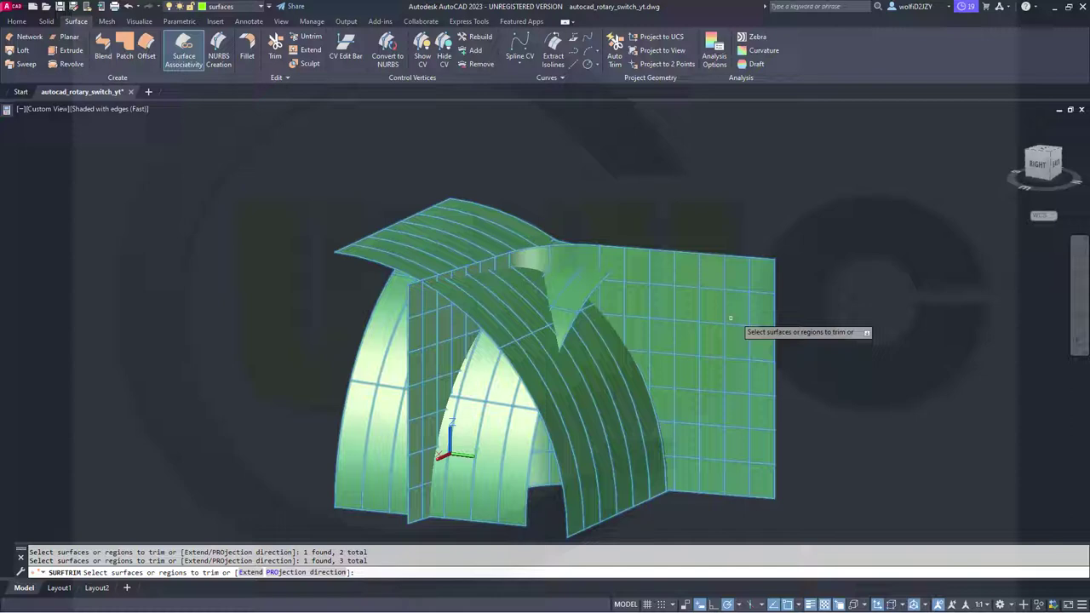
{"action": "right_click", "coordinate": [827, 312]}
{"action": "left_click", "coordinate": [792, 319]}
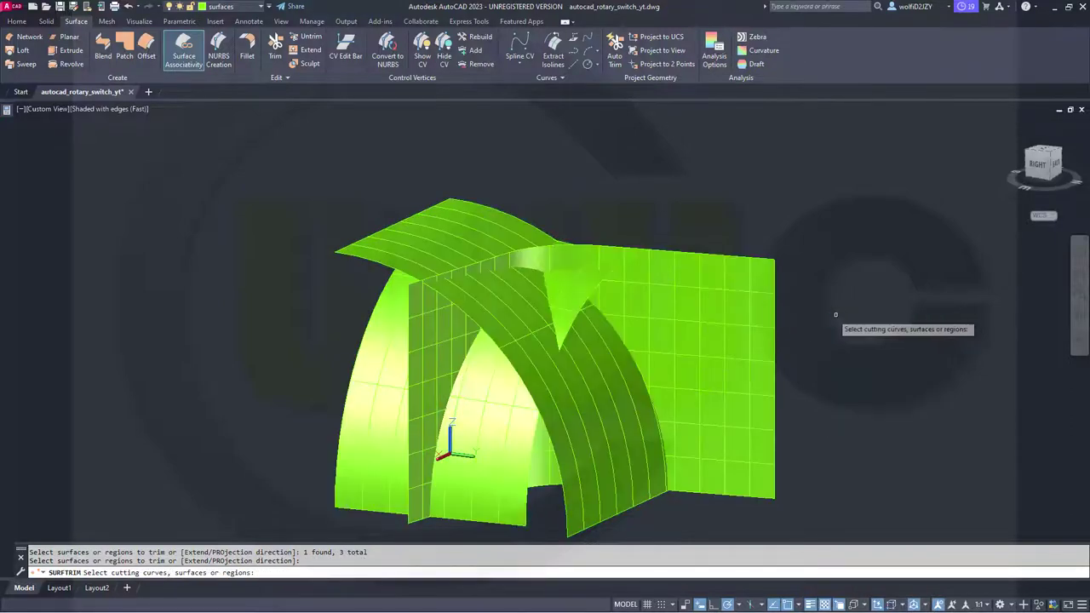
Step: Use the revolved surface, the extruded arc surface and the united walls as the cutting surfaces for the Trim
{"action": "left_click", "coordinate": [375, 366]}
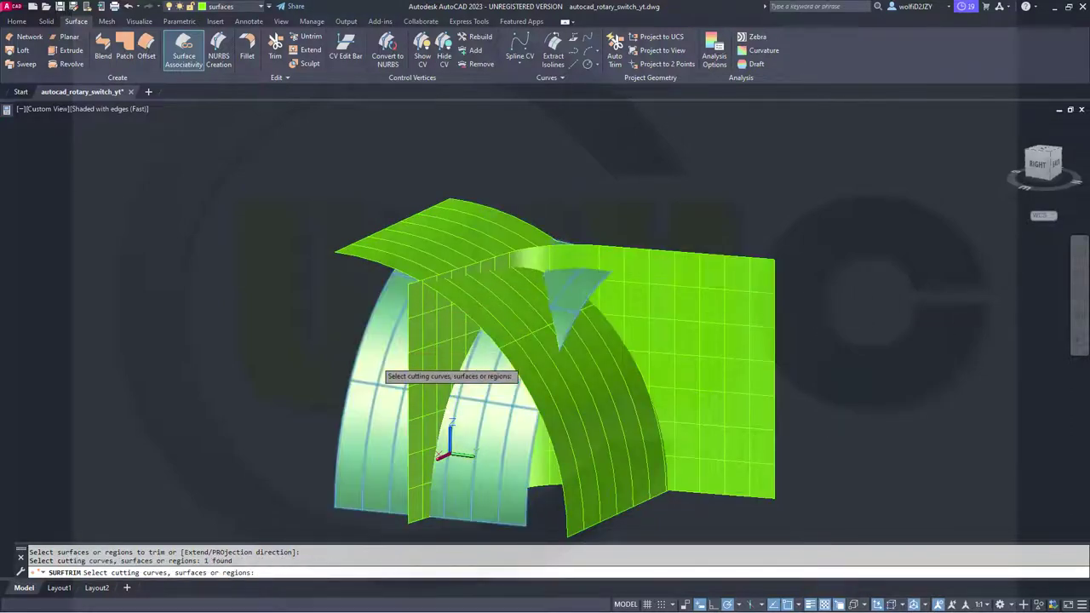
{"action": "left_click", "coordinate": [419, 257]}
{"action": "left_click", "coordinate": [473, 292]}
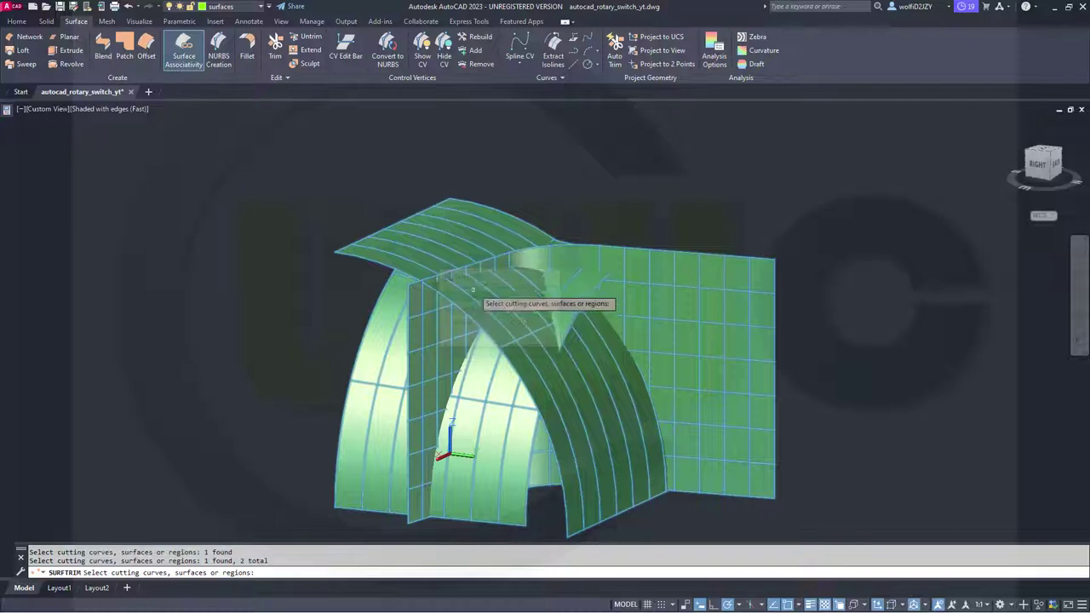
{"action": "left_click", "coordinate": [657, 330]}
{"action": "key", "text": "Return"}
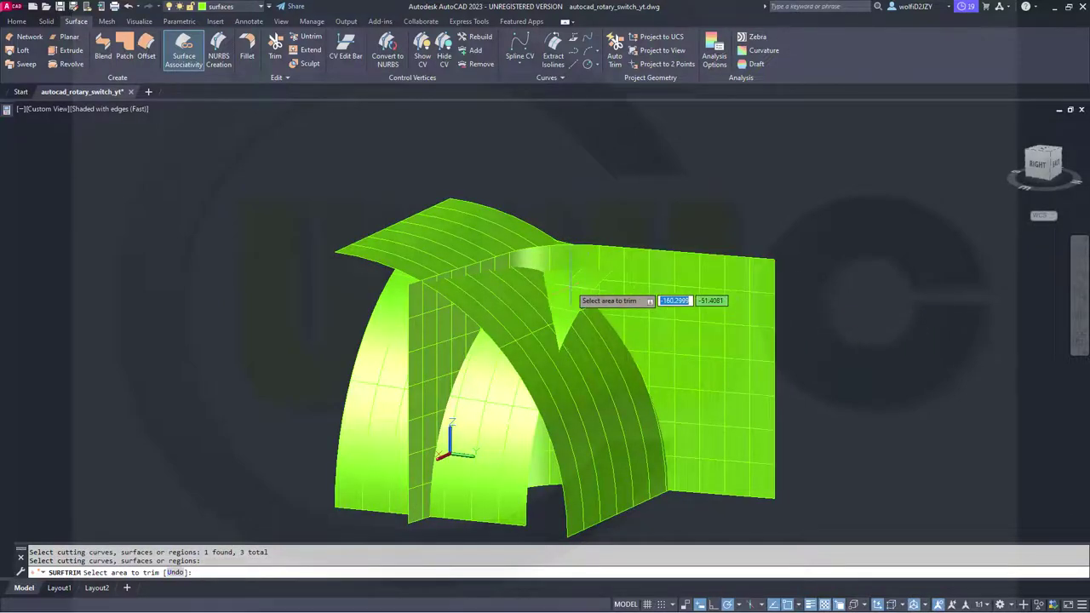
Step: Trim away the parts of the revolved surface, the arc surface and the walls that extend past their mutual intersections
{"action": "left_click", "coordinate": [570, 292]}
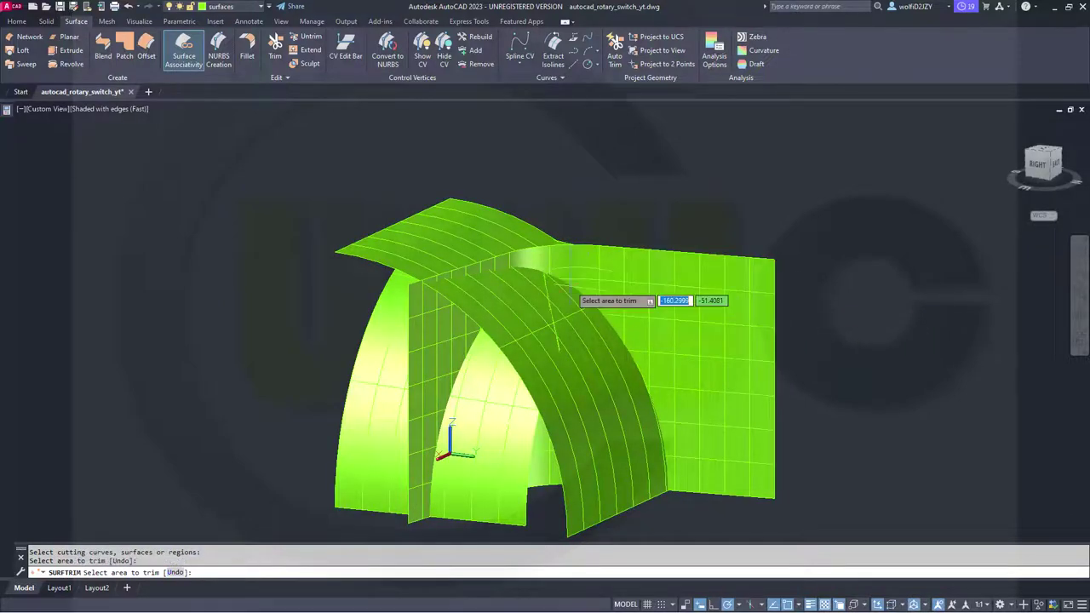
{"action": "left_click", "coordinate": [507, 475]}
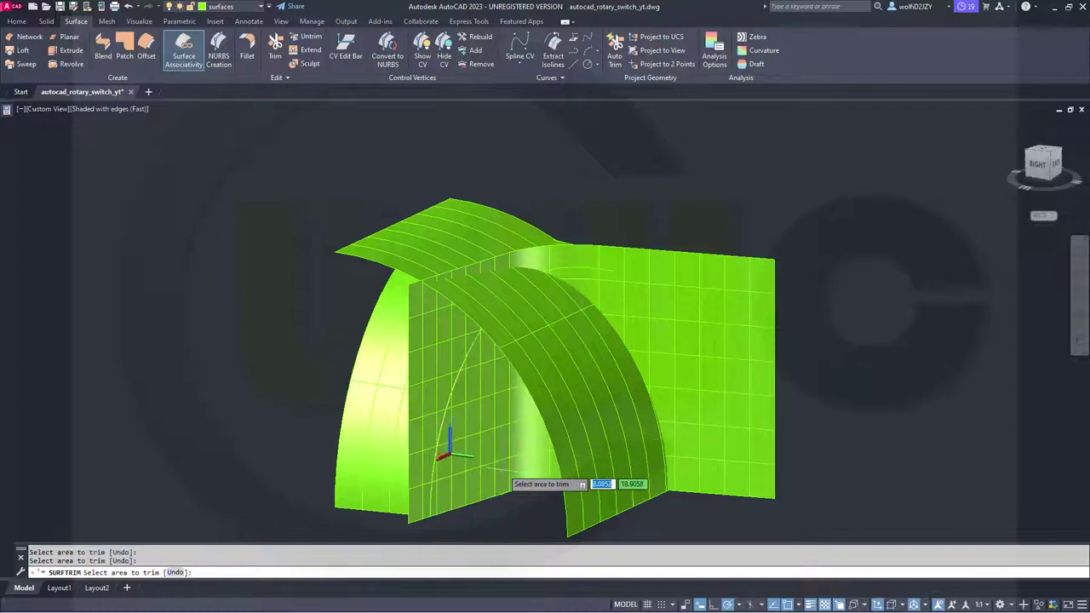
{"action": "left_click", "coordinate": [410, 248]}
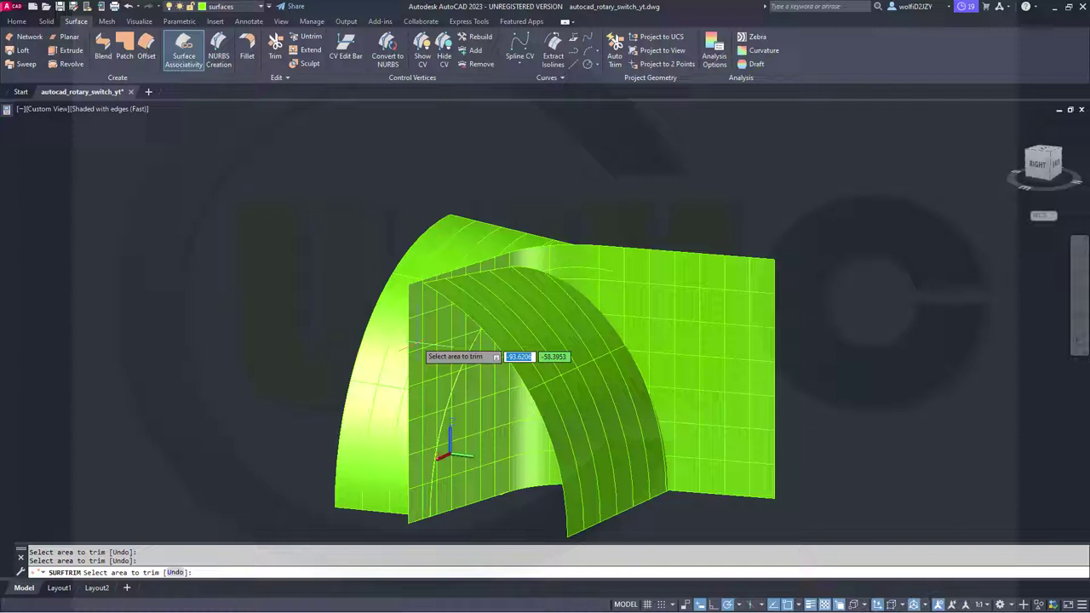
{"action": "left_click", "coordinate": [521, 347]}
{"action": "left_click", "coordinate": [587, 377]}
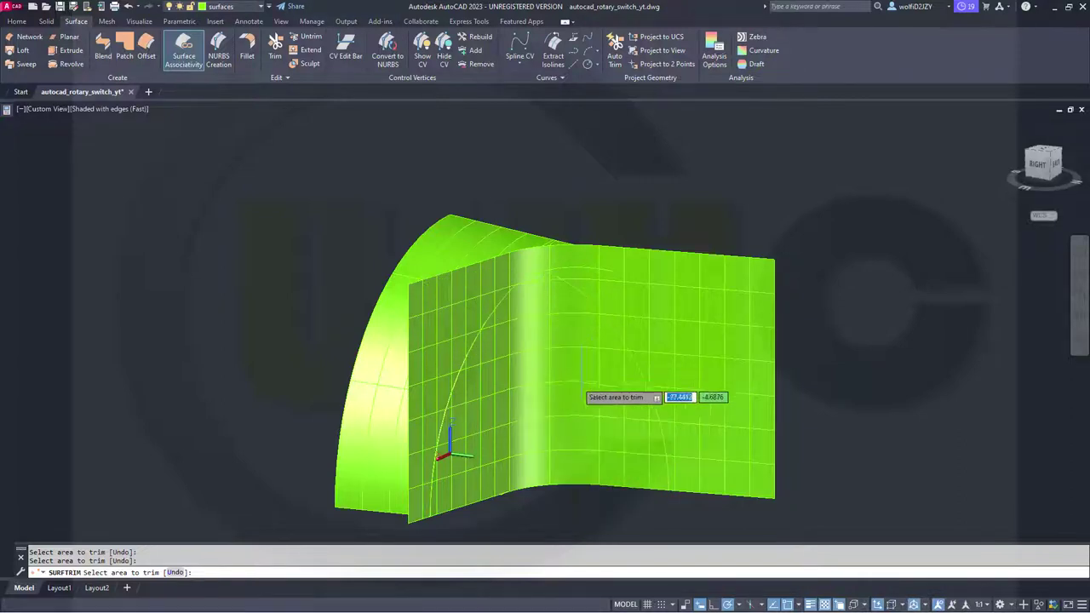
{"action": "left_click", "coordinate": [448, 322]}
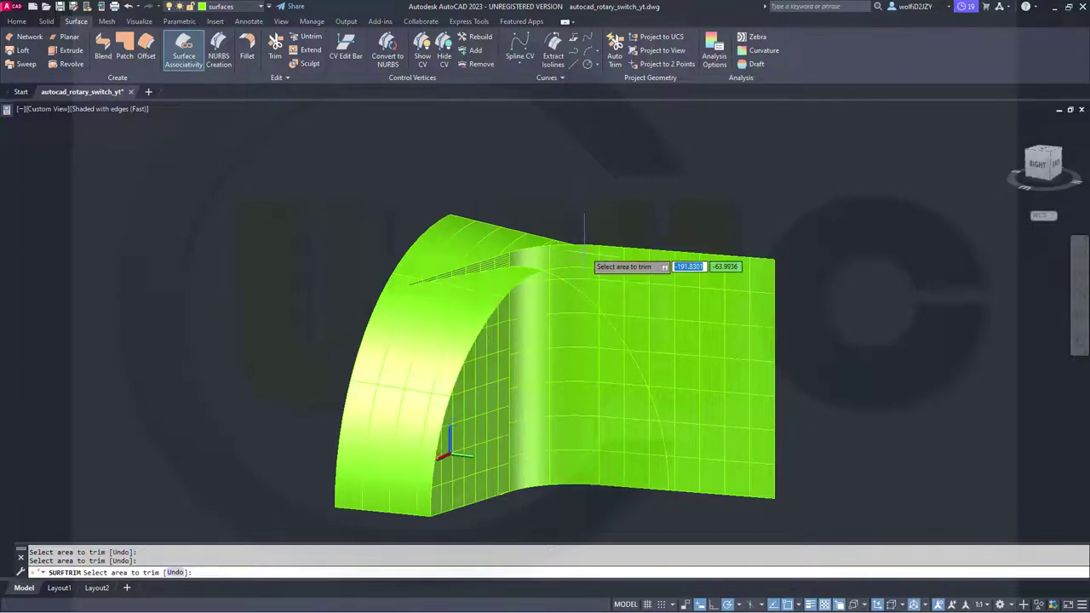
{"action": "left_click", "coordinate": [658, 318]}
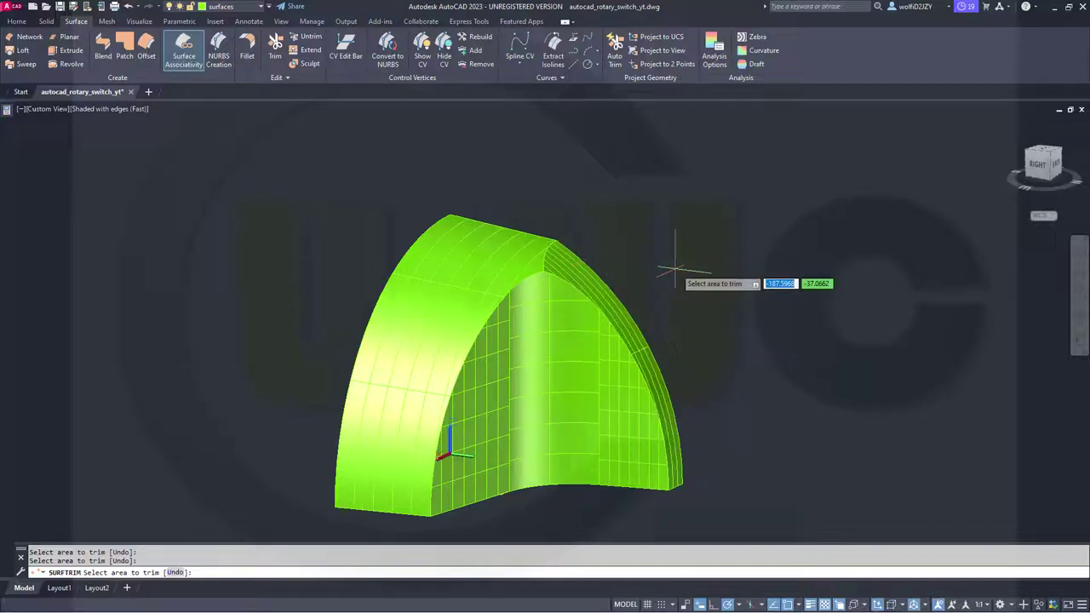
{"action": "key", "text": "Return"}
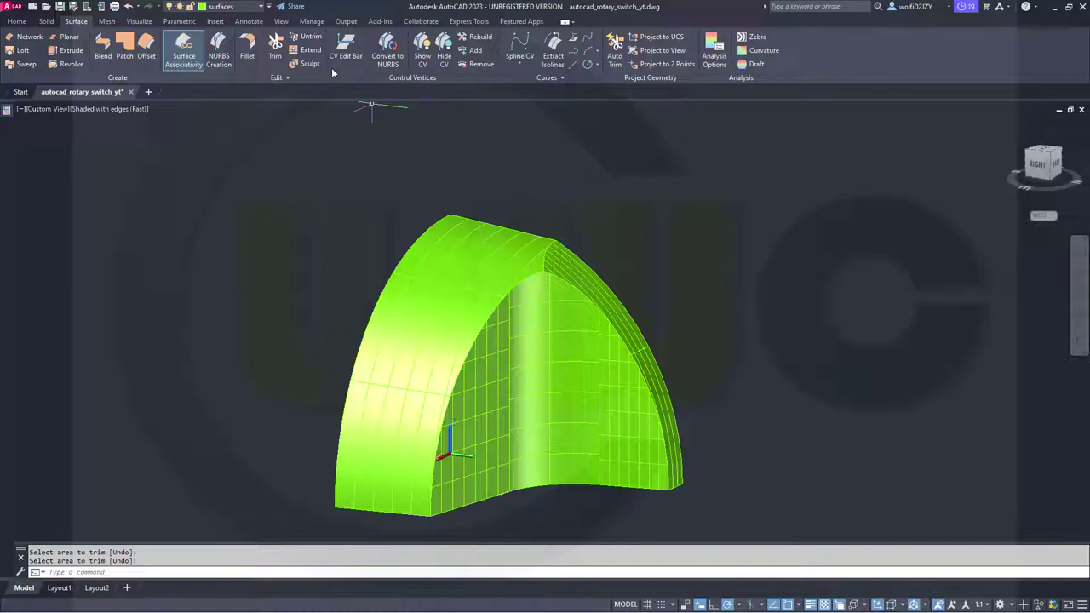
Step: Union the trimmed revolved surface, arc surface and walls into one surface, accepting the loss of associativity
{"action": "left_click", "coordinate": [47, 23]}
{"action": "left_click", "coordinate": [215, 47]}
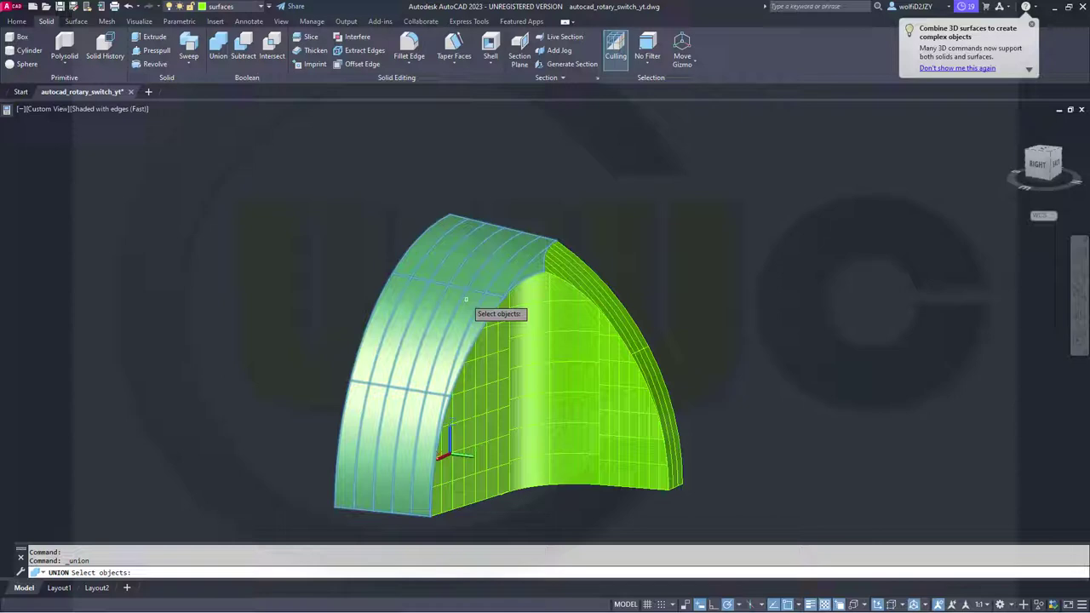
{"action": "left_click", "coordinate": [431, 312]}
{"action": "left_click", "coordinate": [503, 348]}
{"action": "left_click", "coordinate": [591, 282]}
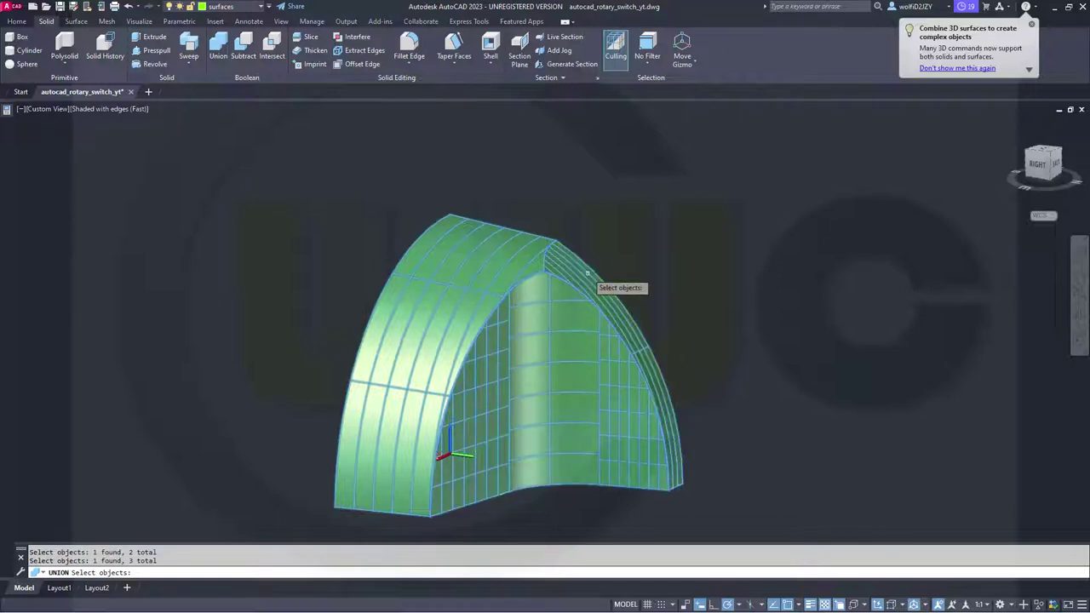
{"action": "key", "text": "Return"}
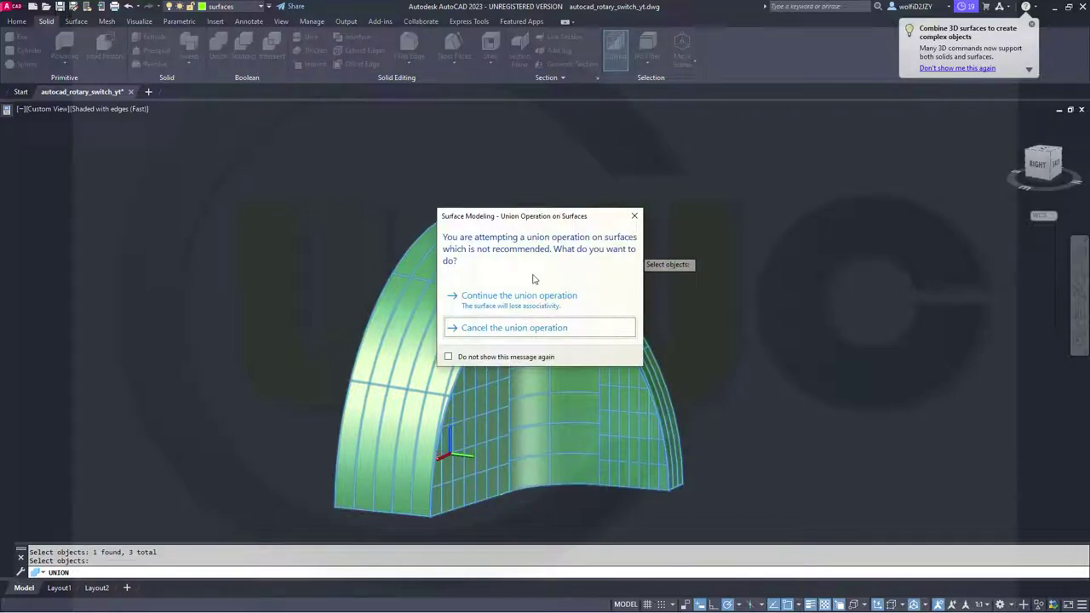
{"action": "left_click", "coordinate": [519, 298]}
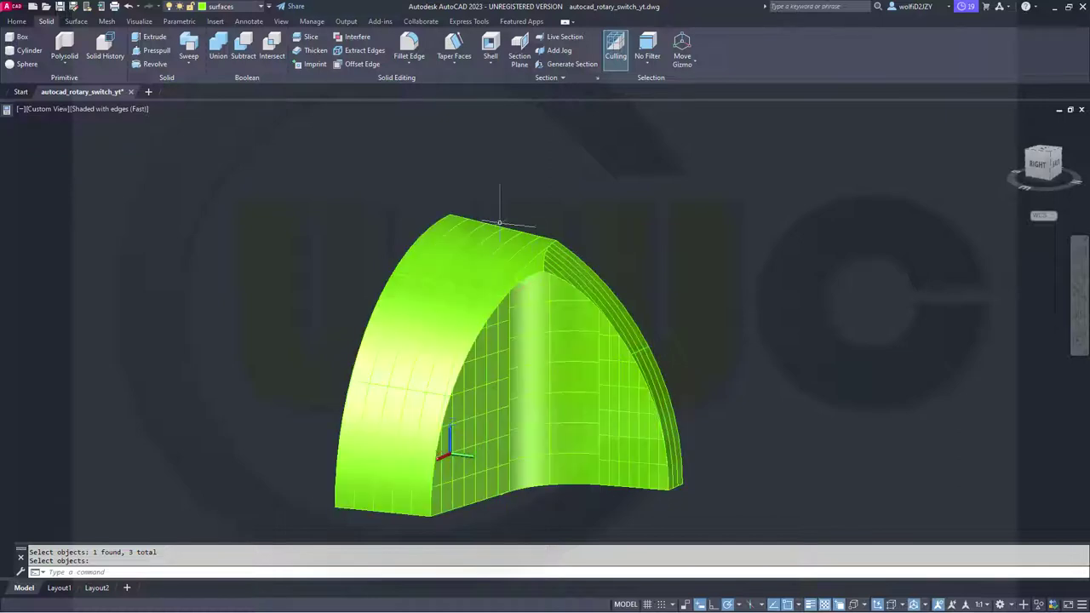
Step: Mirror the united surface in 3D about the plane through three corners of the upright YZ reference rectangle, keeping the source object
{"action": "left_click", "coordinate": [17, 21]}
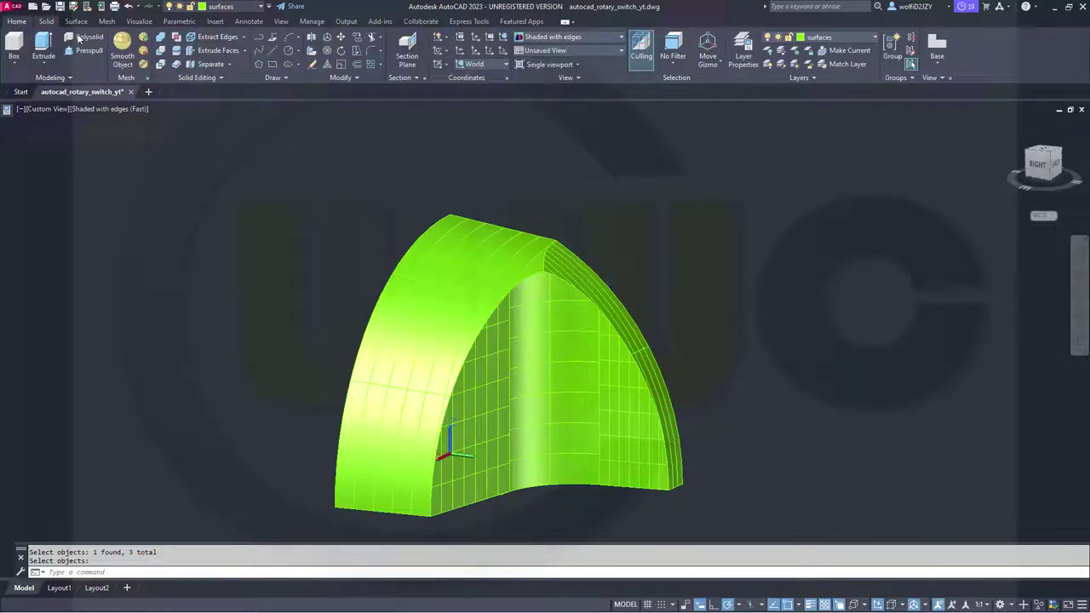
{"action": "left_click", "coordinate": [311, 46]}
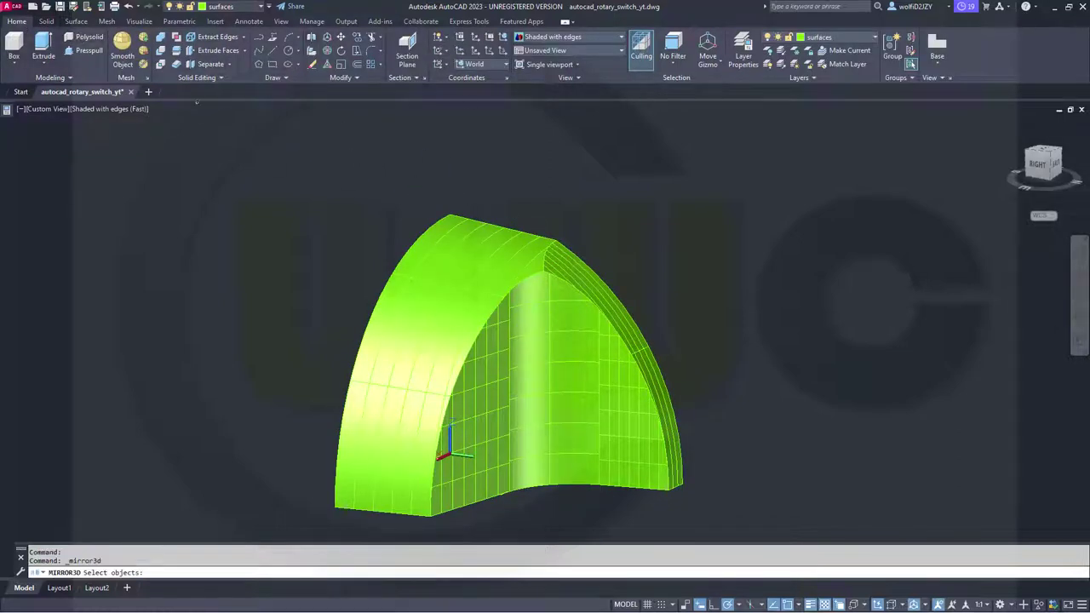
{"action": "left_click", "coordinate": [494, 254]}
{"action": "key", "text": "Return"}
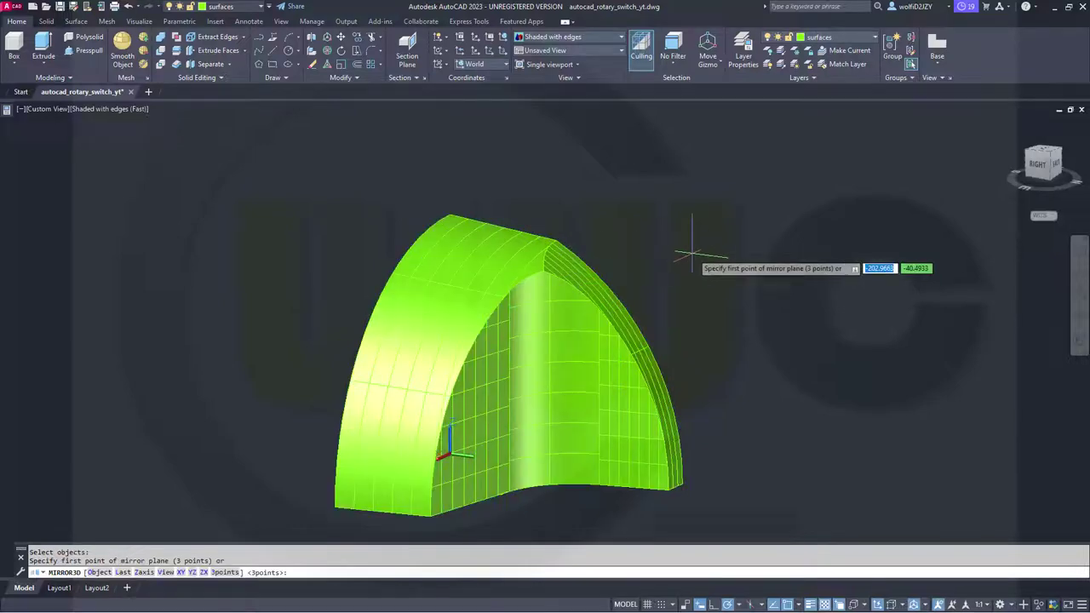
{"action": "middle_click_drag", "start_coordinate": [662, 321], "coordinate": [508, 282], "text": "shift"}
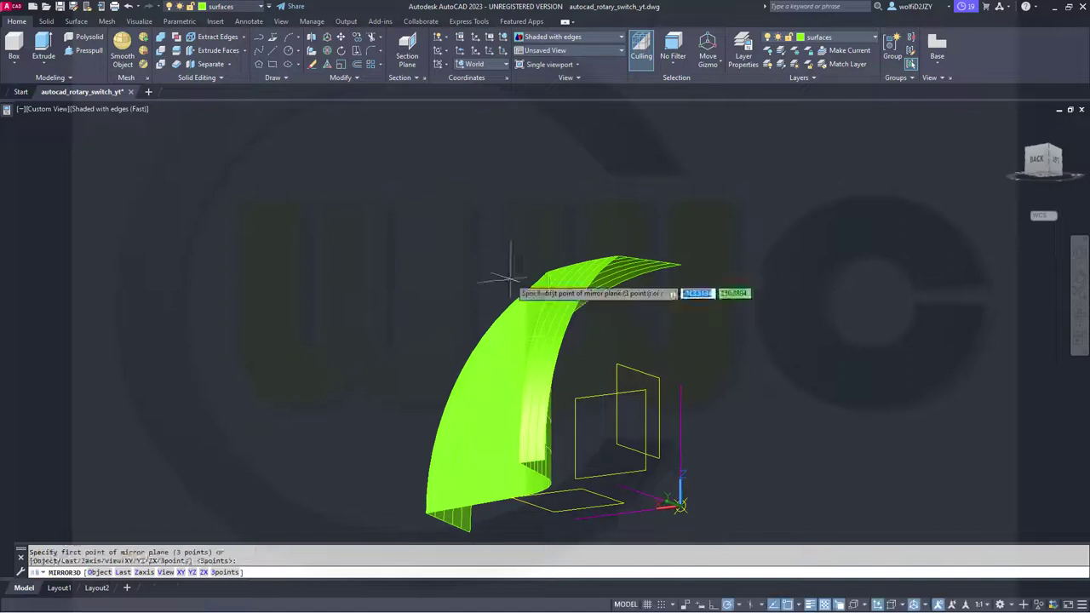
{"action": "left_click", "coordinate": [616, 364]}
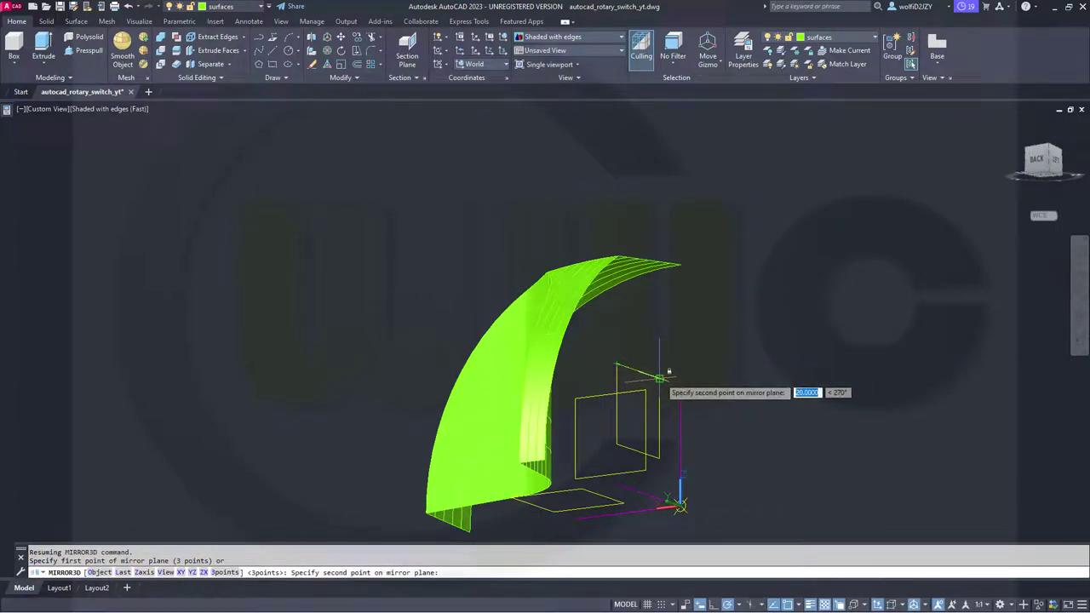
{"action": "left_click", "coordinate": [659, 377]}
{"action": "left_click", "coordinate": [657, 460]}
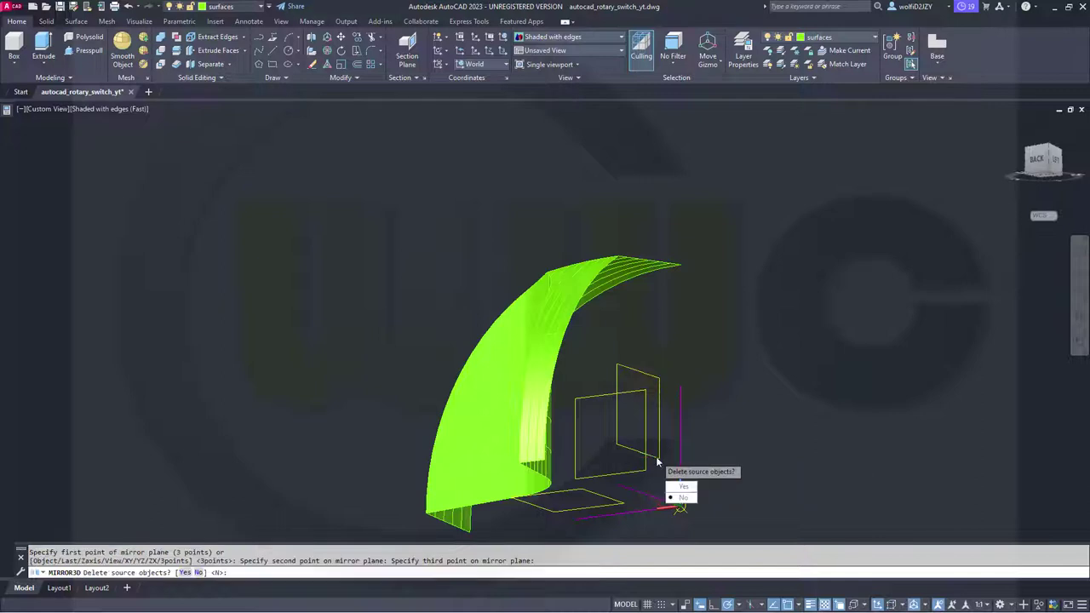
{"action": "left_click", "coordinate": [683, 498]}
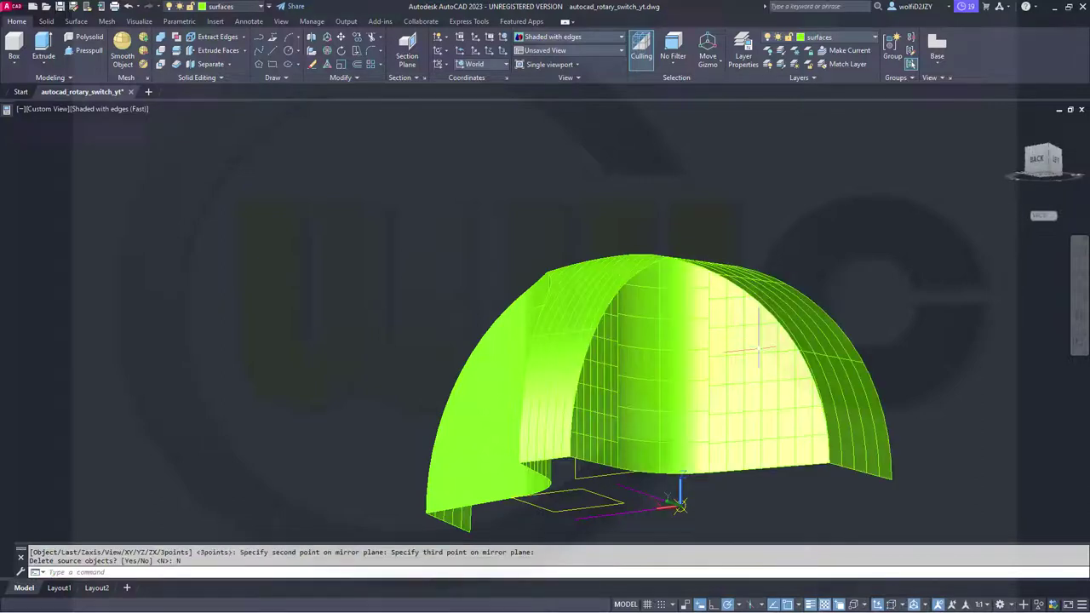
Step: Union the original half of the knob with its mirrored copy
{"action": "left_click", "coordinate": [161, 38]}
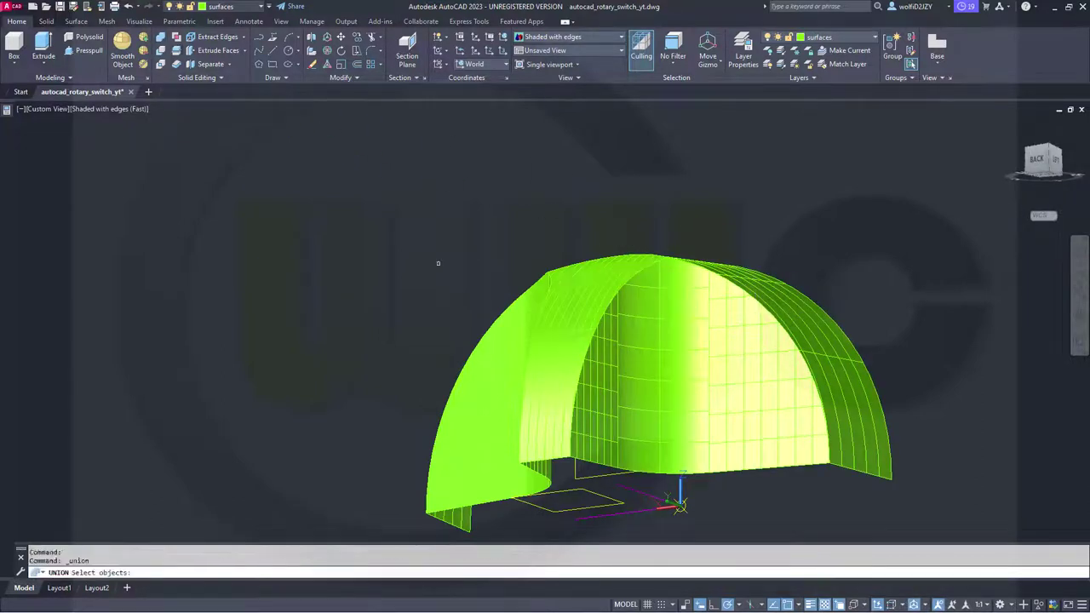
{"action": "left_click", "coordinate": [499, 408]}
{"action": "left_click", "coordinate": [681, 366]}
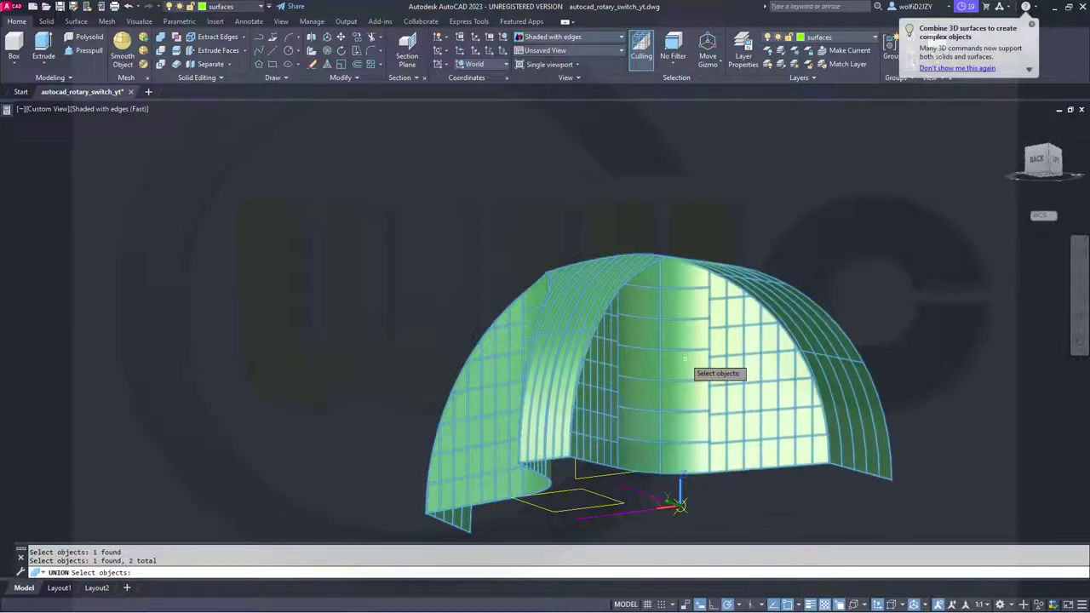
{"action": "key", "text": "Return"}
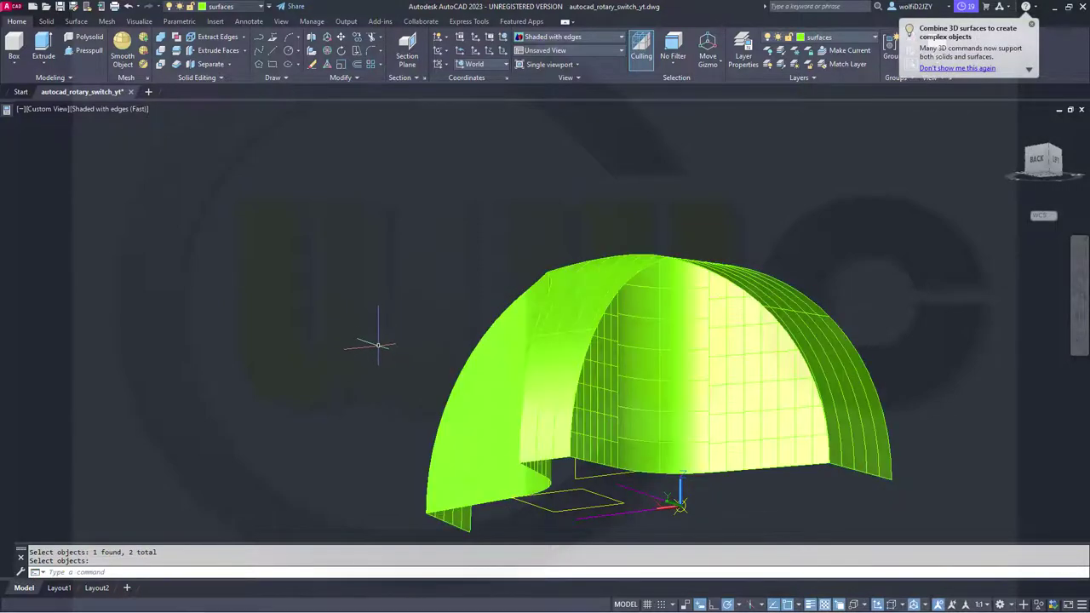
Step: Fillet the curved edge chain between the revolved top surface and the arc surface on the knob's right side with radius 10
{"action": "middle_click_drag", "start_coordinate": [370, 340], "coordinate": [504, 449], "text": "shift"}
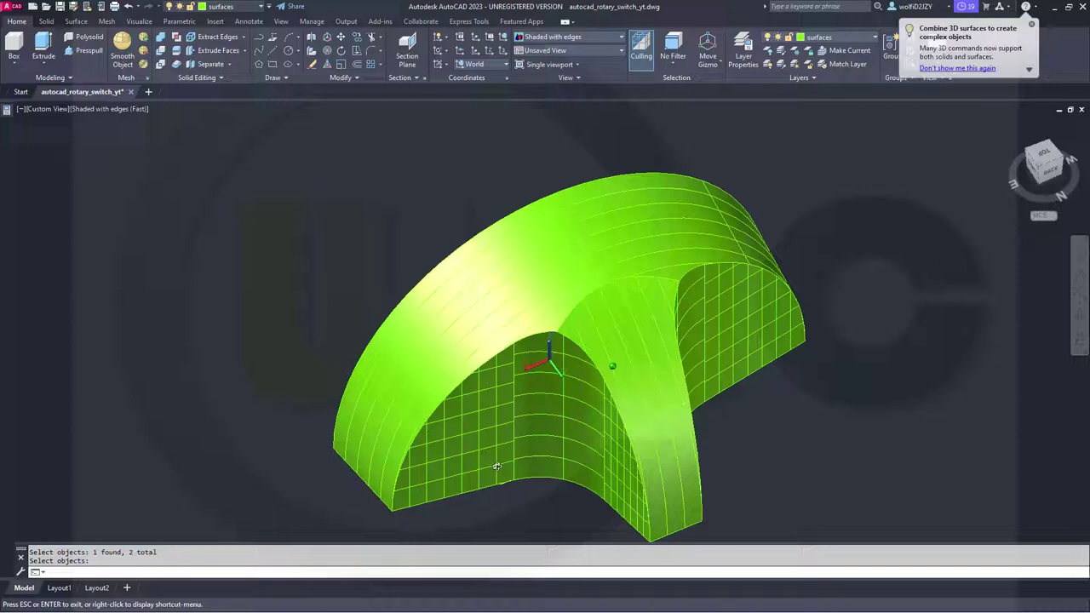
{"action": "middle_click_drag", "start_coordinate": [496, 467], "coordinate": [553, 441], "text": "shift"}
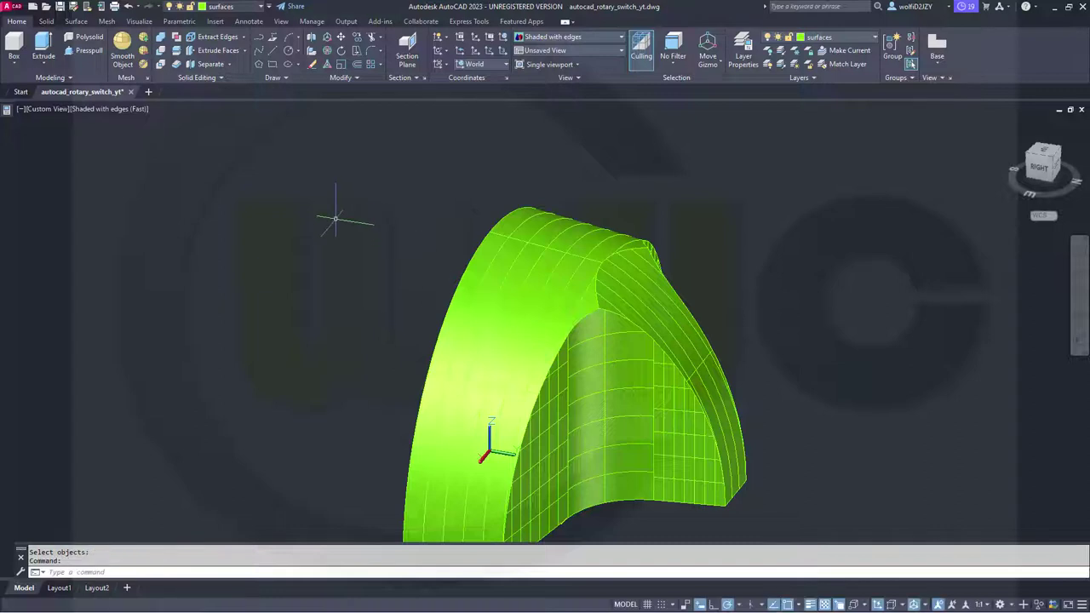
{"action": "left_click", "coordinate": [46, 21]}
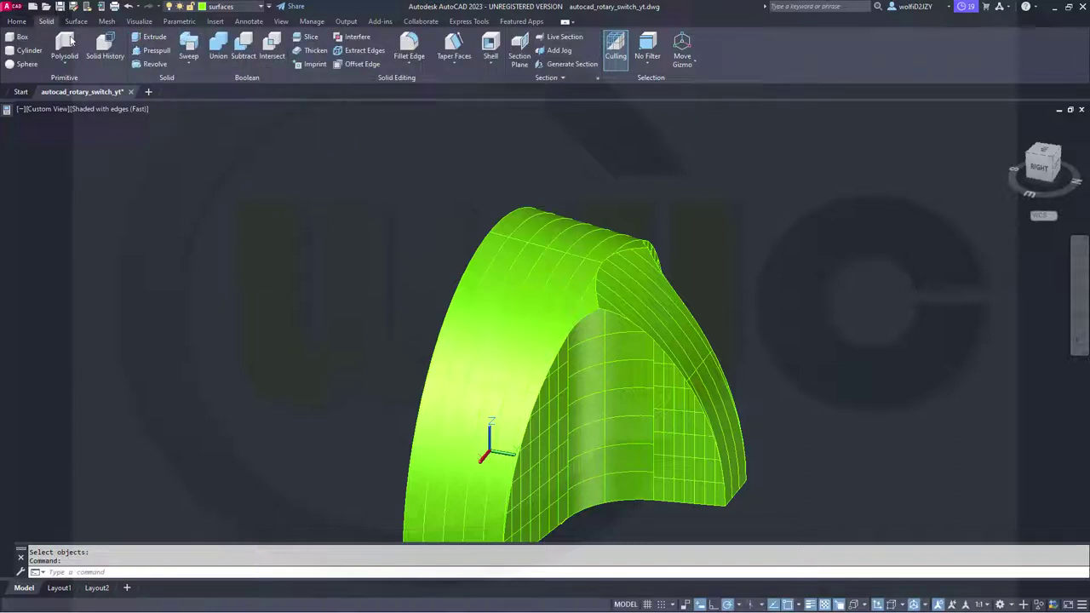
{"action": "left_click", "coordinate": [408, 44]}
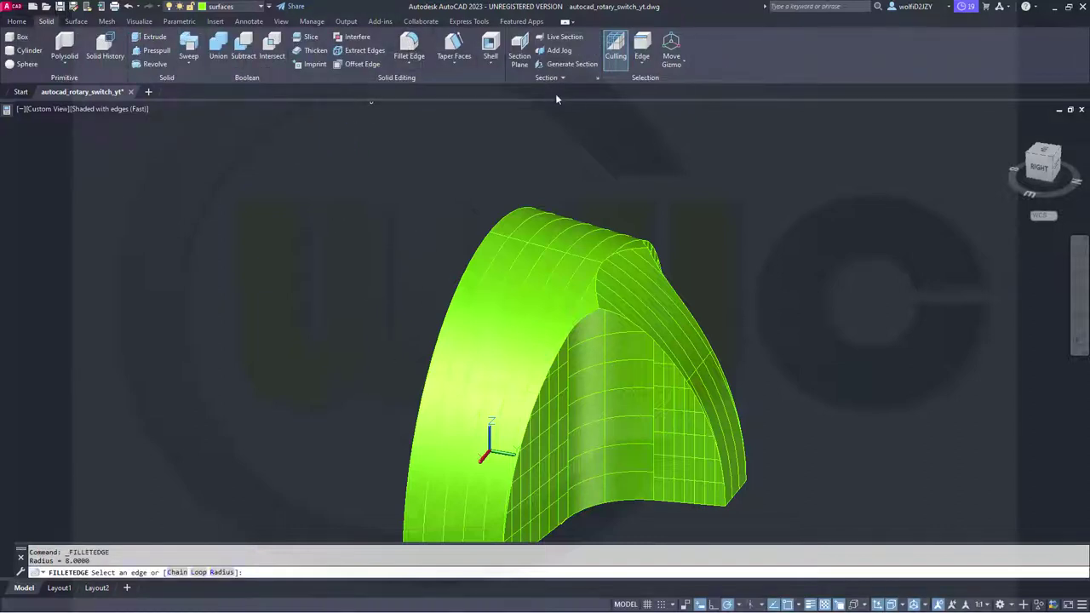
{"action": "right_click", "coordinate": [728, 180]}
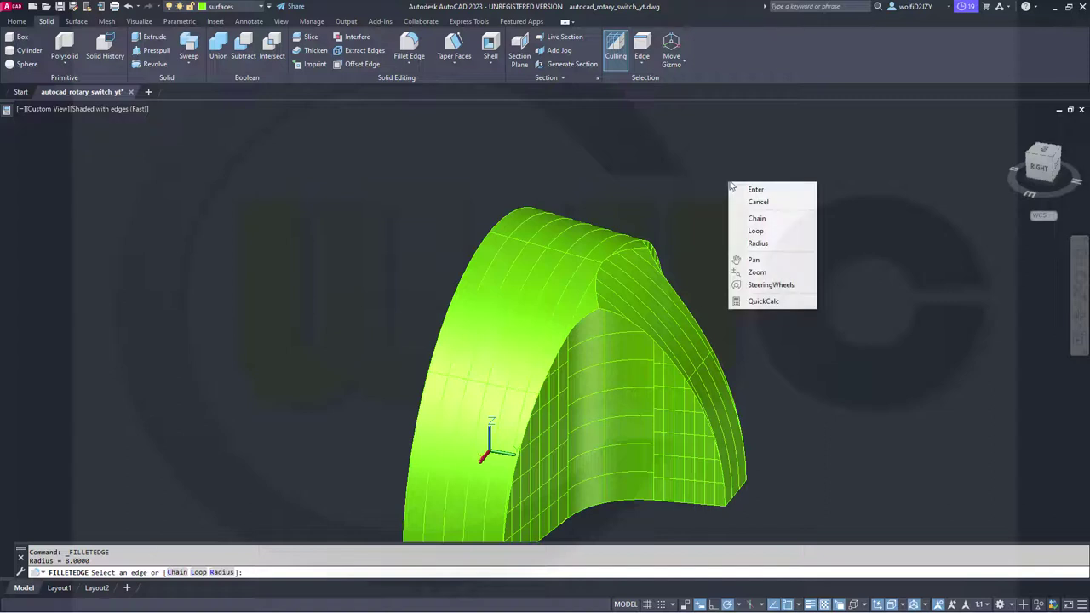
{"action": "left_click", "coordinate": [756, 241]}
{"action": "type", "text": "10"}
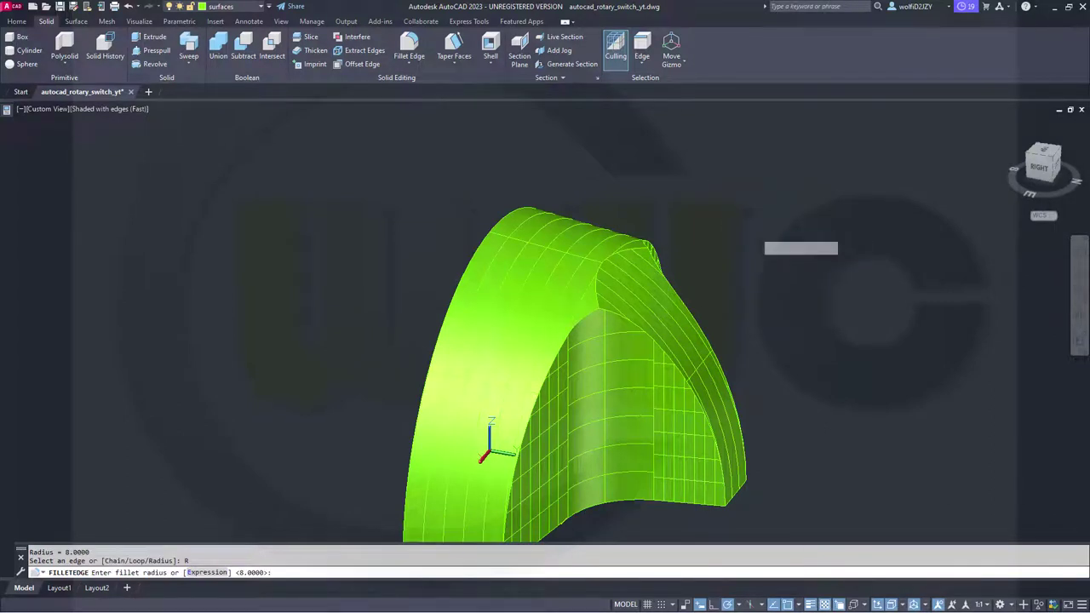
{"action": "key", "text": "Return"}
{"action": "right_click", "coordinate": [754, 230]}
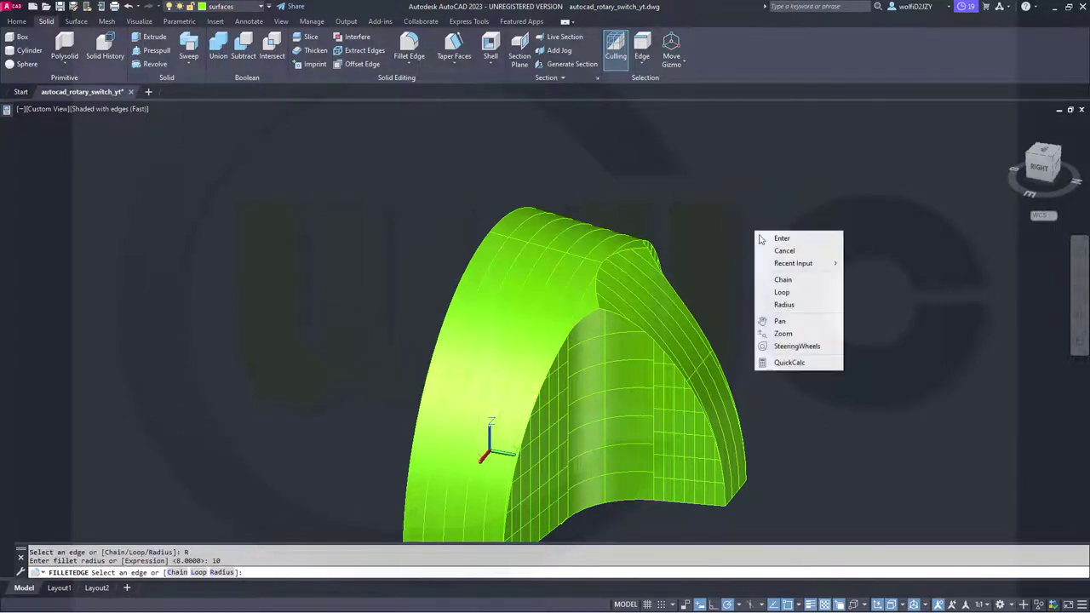
{"action": "left_click", "coordinate": [785, 279]}
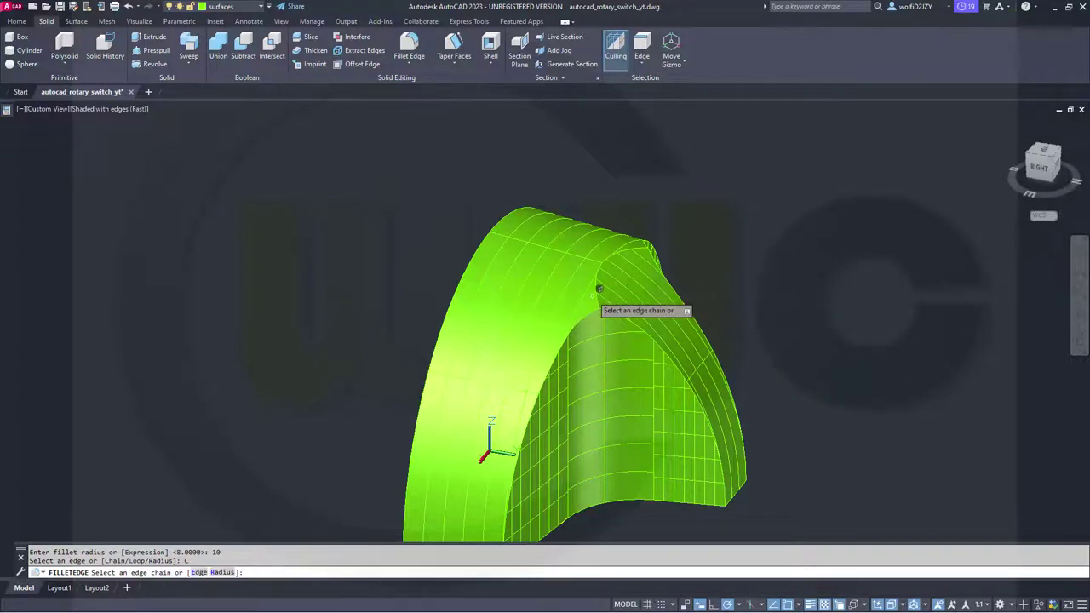
{"action": "left_click", "coordinate": [605, 309]}
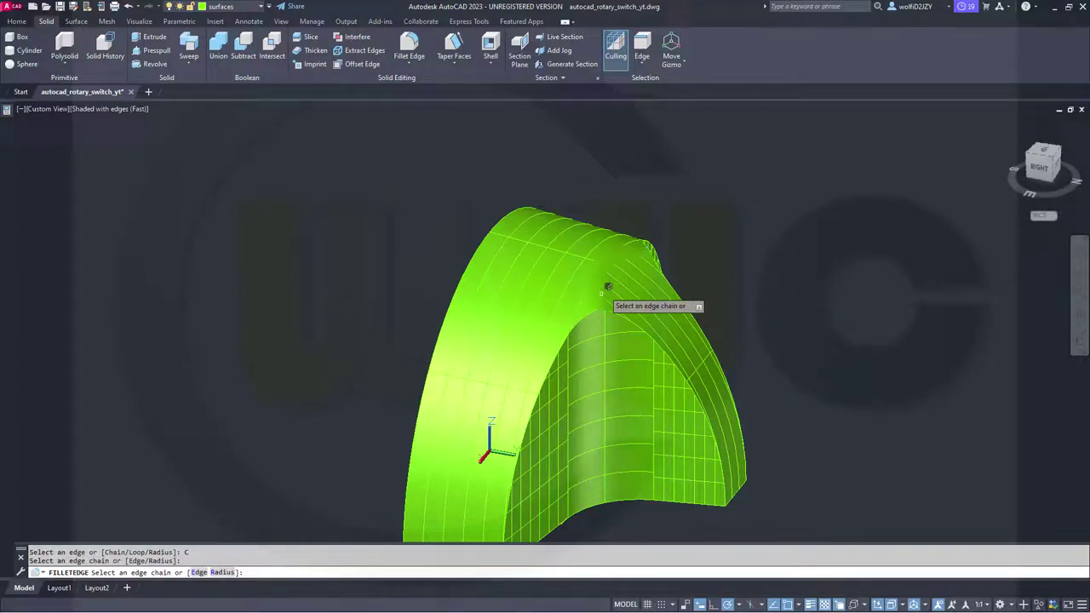
{"action": "key", "text": "Return"}
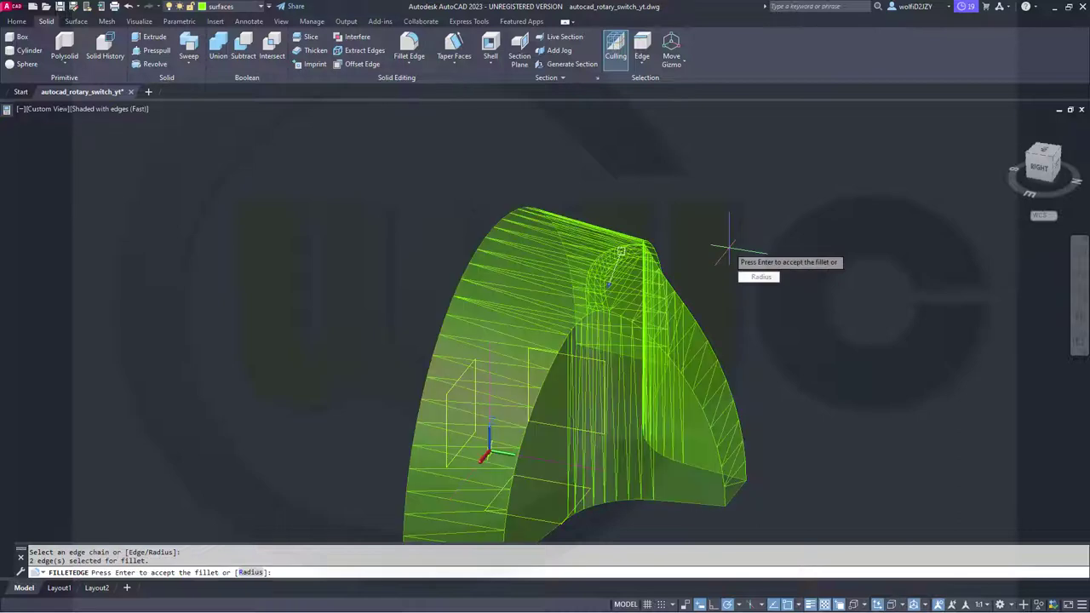
{"action": "key", "text": "Return"}
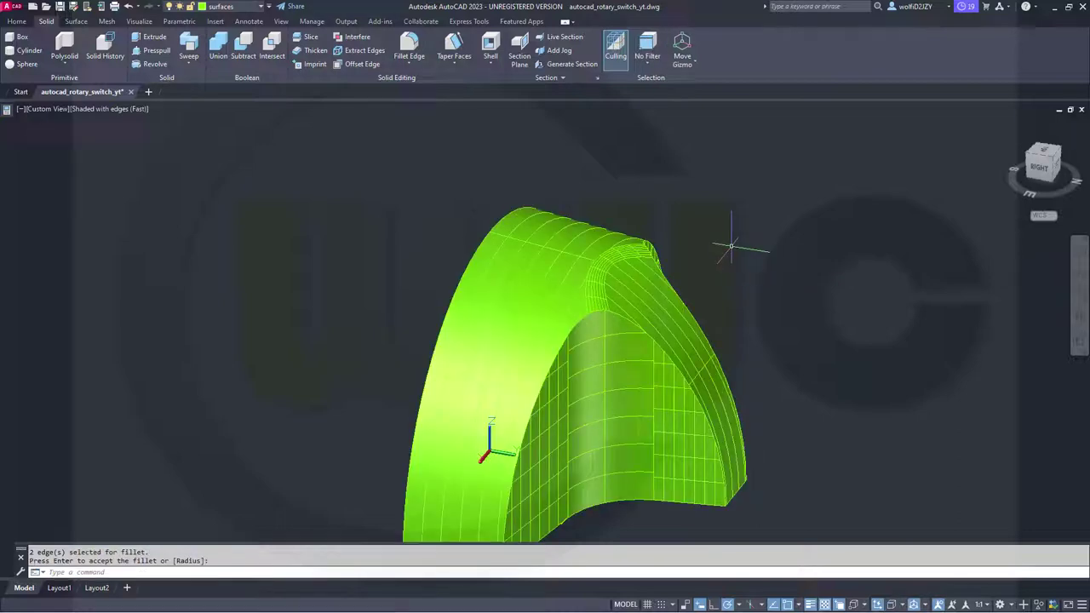
Step: Fillet both edge chains between the grip's side walls and the outer surface with radius 5, using the Chain option
{"action": "middle_click_drag", "start_coordinate": [751, 268], "coordinate": [655, 217], "text": "shift"}
{"action": "key", "text": "Return"}
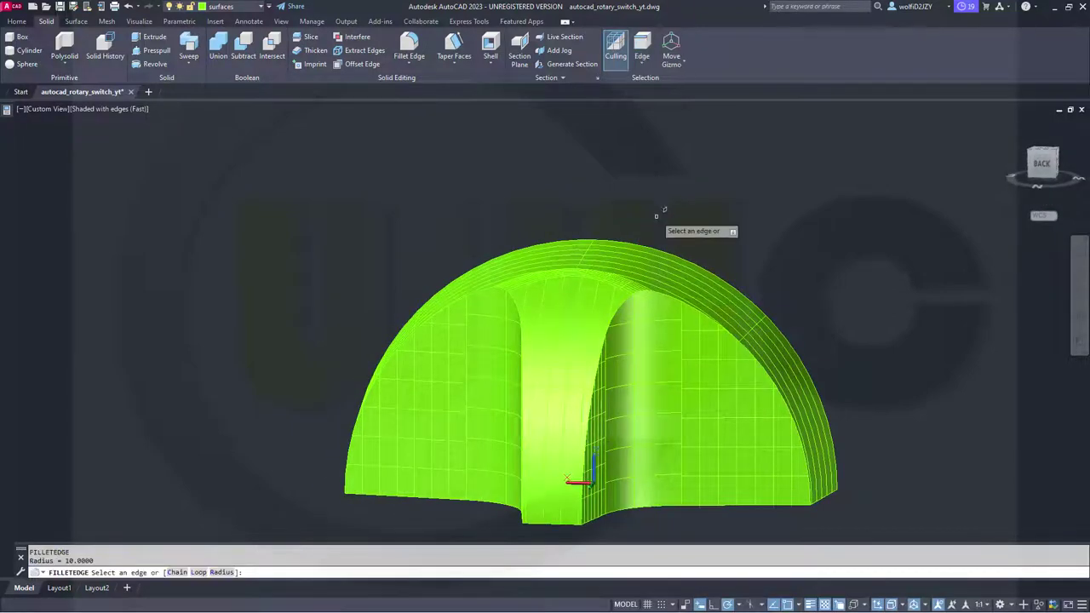
{"action": "right_click", "coordinate": [656, 216]}
{"action": "left_click", "coordinate": [682, 286]}
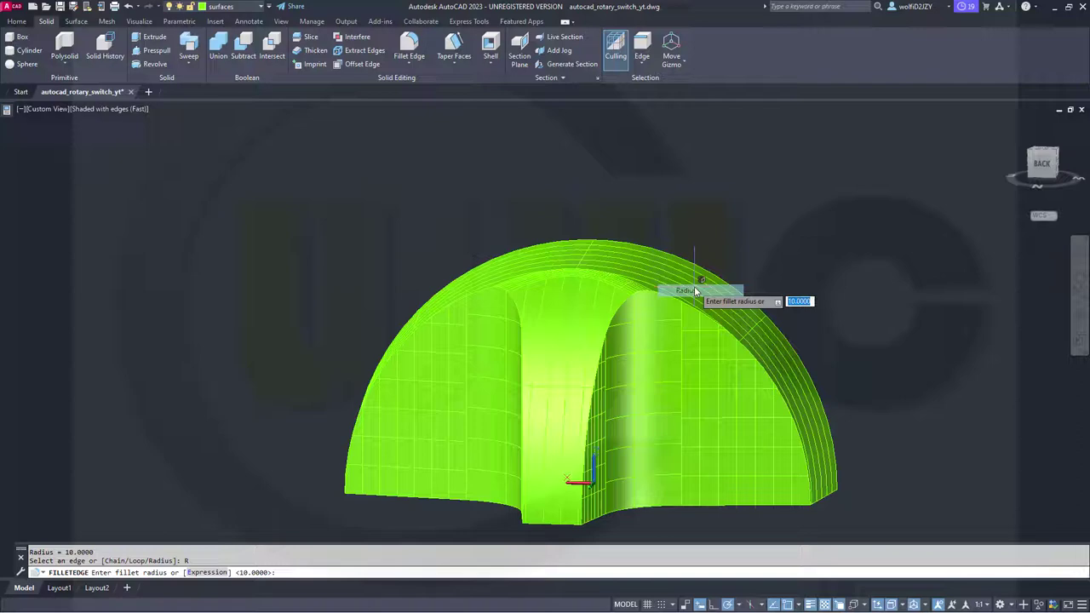
{"action": "type", "text": "5"}
{"action": "key", "text": "Return"}
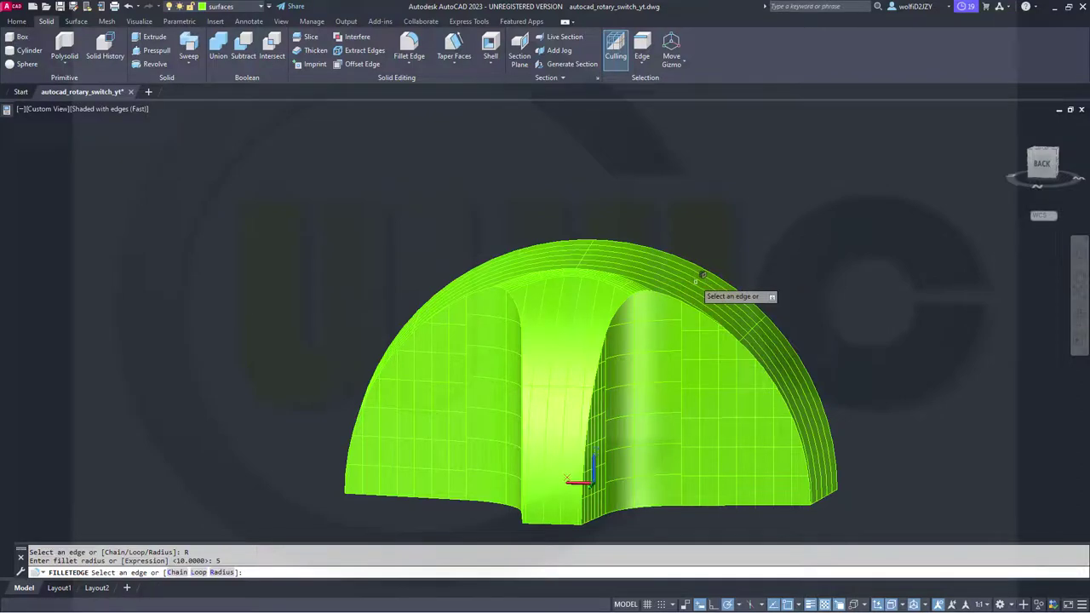
{"action": "right_click", "coordinate": [722, 153]}
{"action": "left_click", "coordinate": [742, 203]}
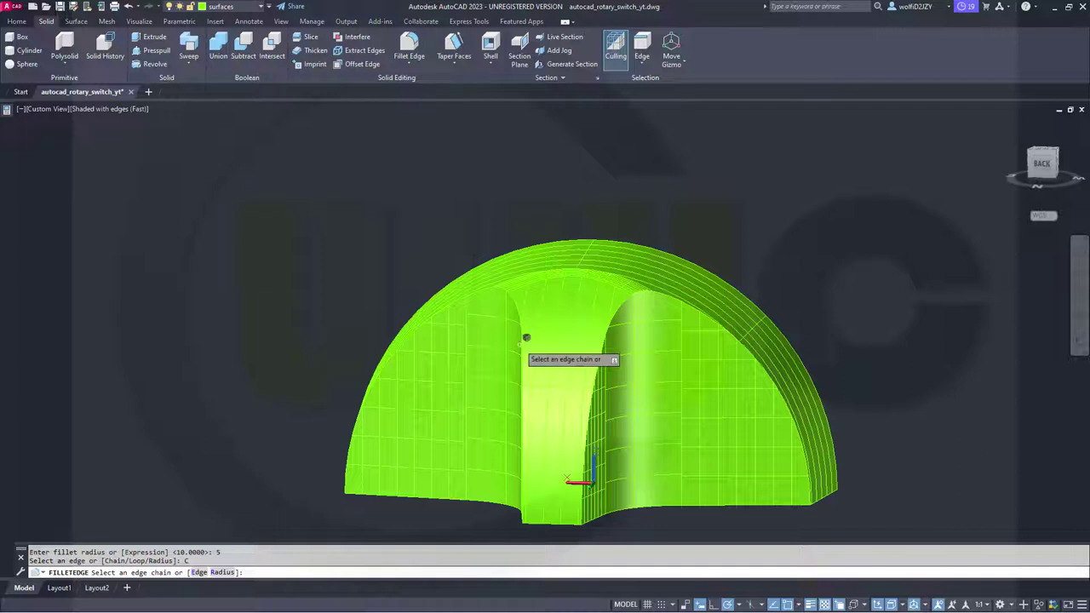
{"action": "left_click", "coordinate": [527, 338]}
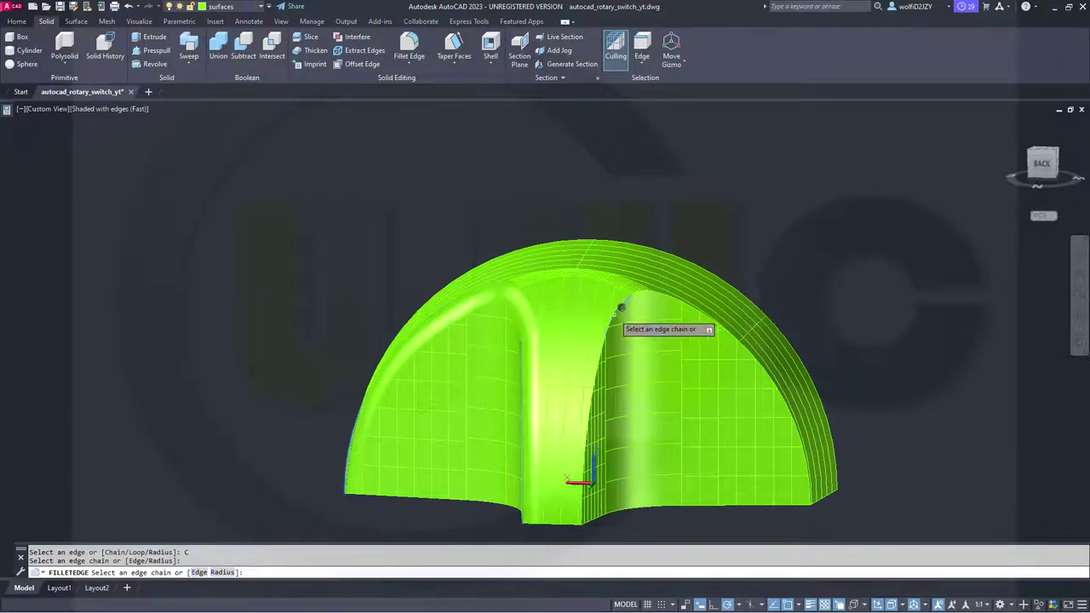
{"action": "left_click", "coordinate": [601, 354]}
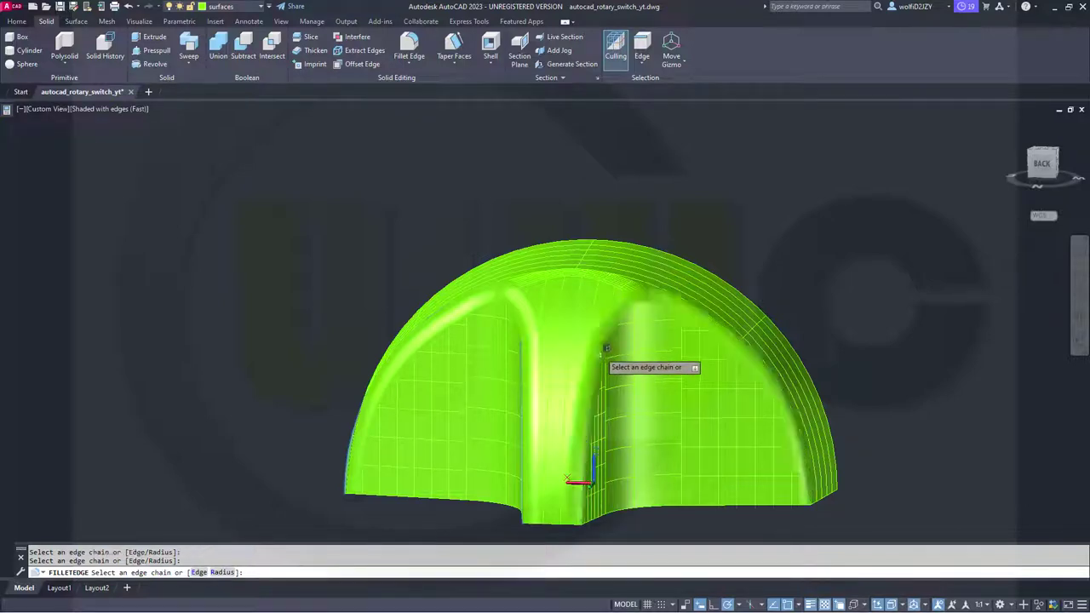
{"action": "key", "text": "Return"}
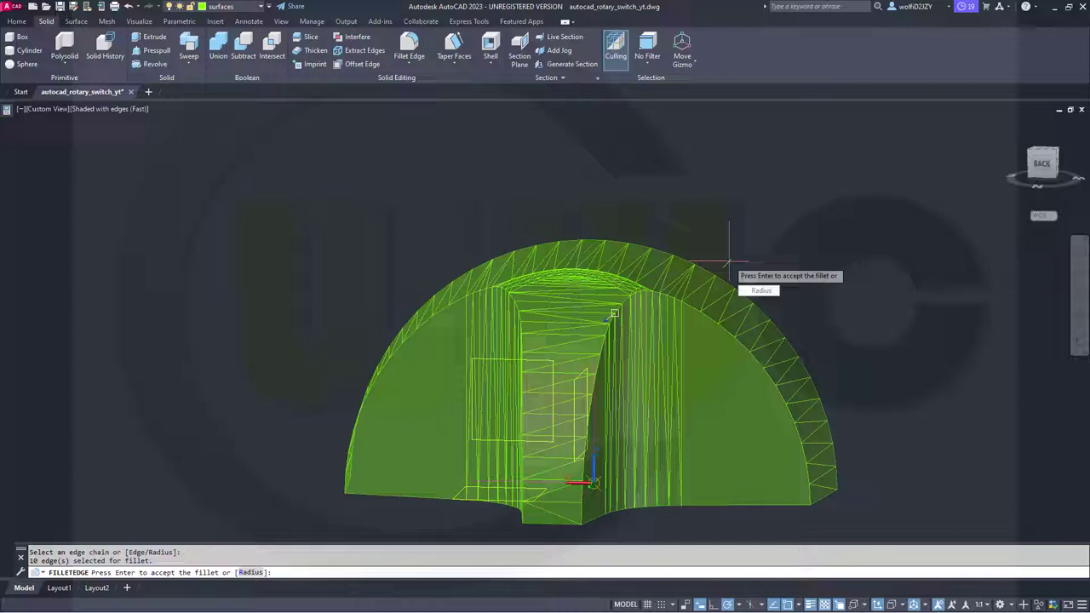
{"action": "key", "text": "Return"}
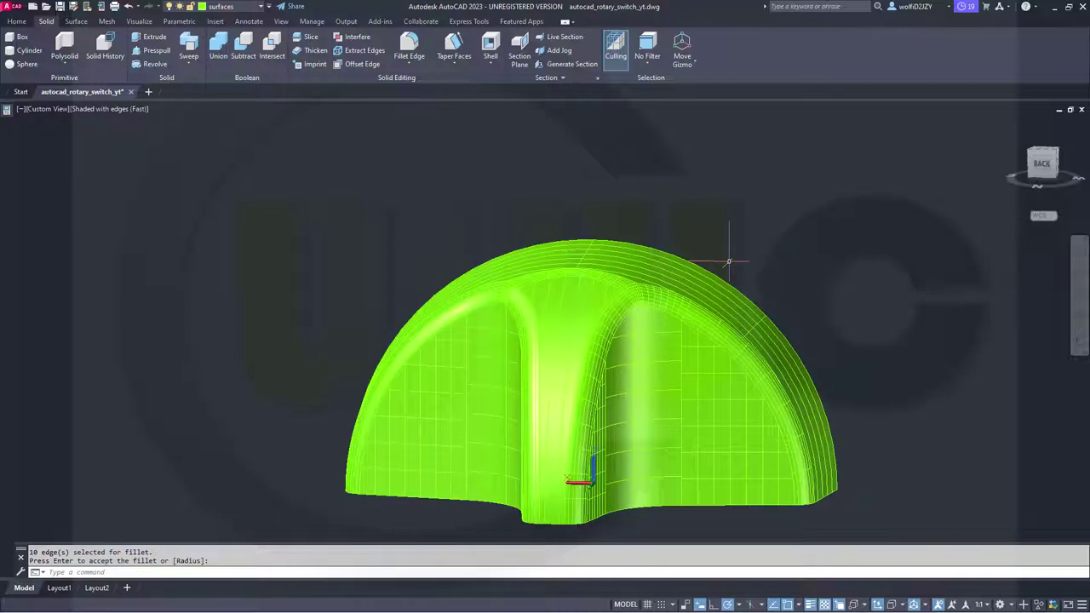
Step: Mirror the filleted surface in 3D about the plane through three corners of the flat XY reference rectangle, keeping the source object
{"action": "middle_click_drag", "start_coordinate": [841, 346], "coordinate": [820, 252], "text": "shift"}
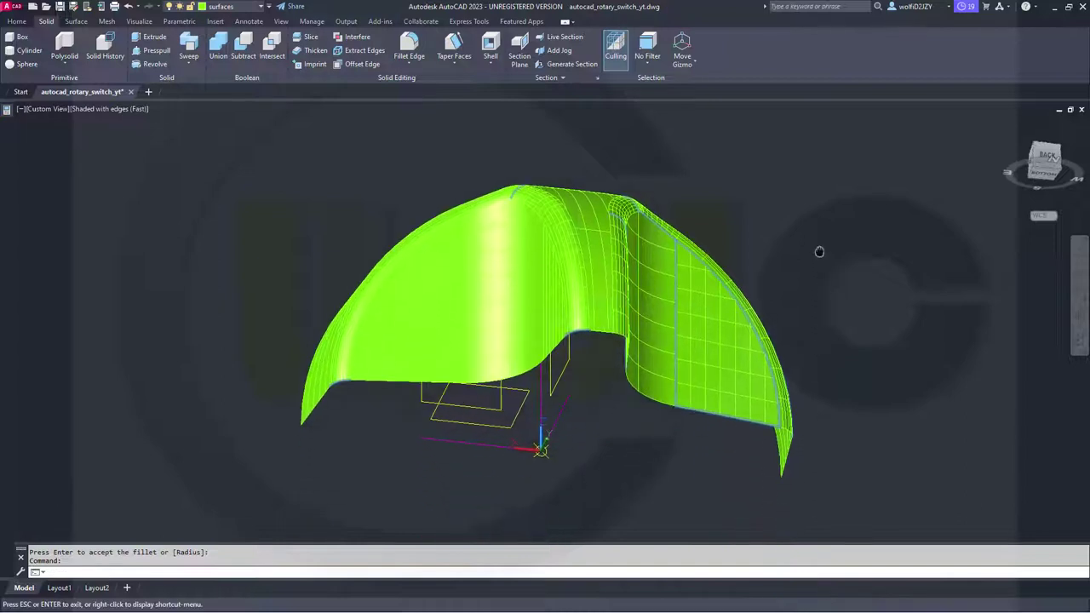
{"action": "left_click", "coordinate": [19, 22]}
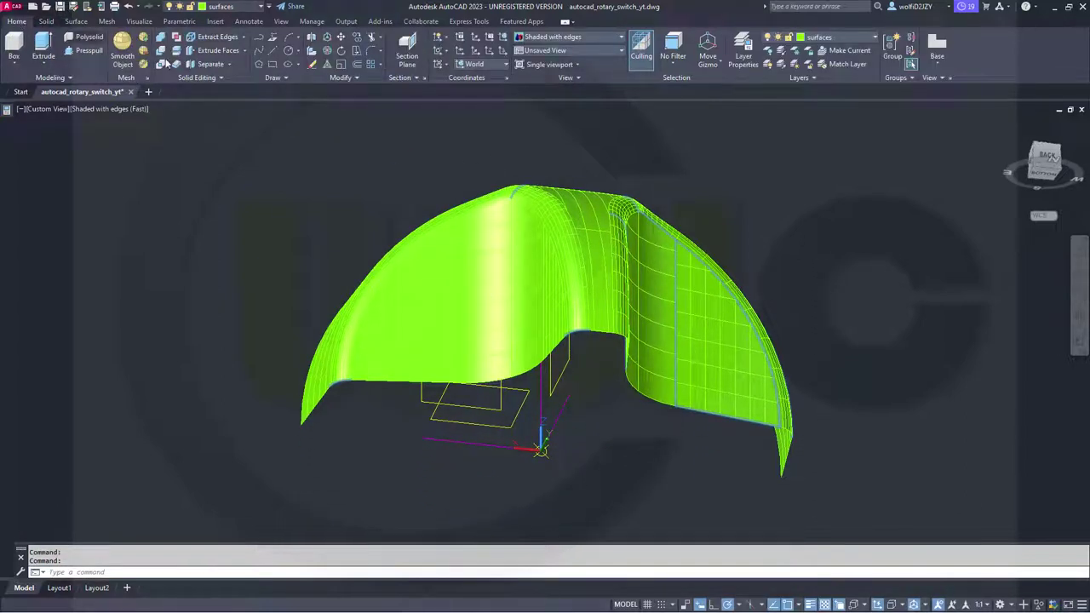
{"action": "left_click", "coordinate": [311, 40]}
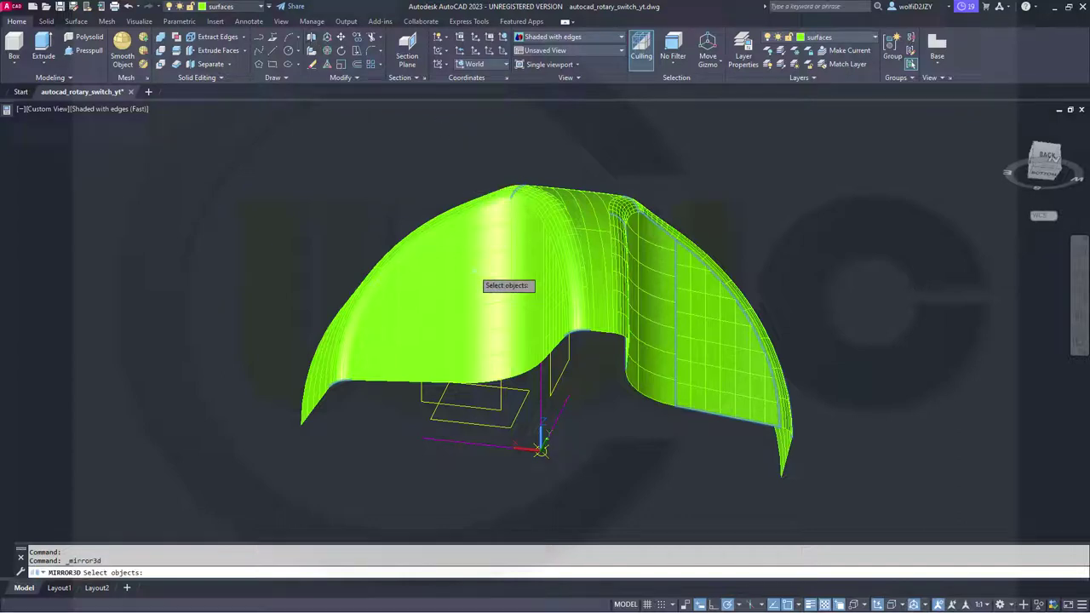
{"action": "left_click", "coordinate": [489, 277]}
{"action": "key", "text": "Return"}
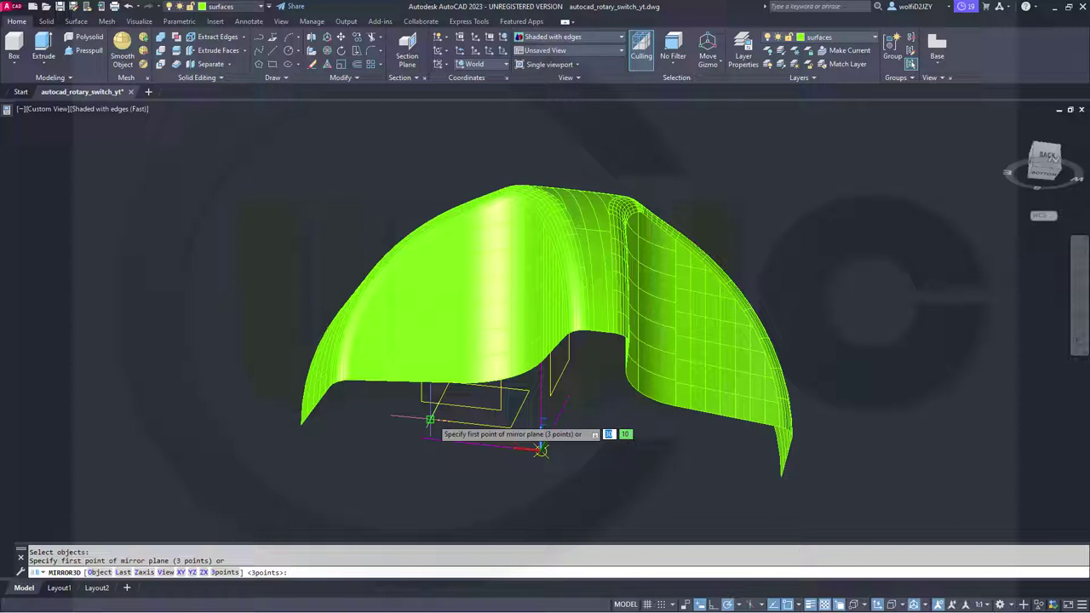
{"action": "left_click", "coordinate": [430, 419]}
{"action": "left_click", "coordinate": [513, 427]}
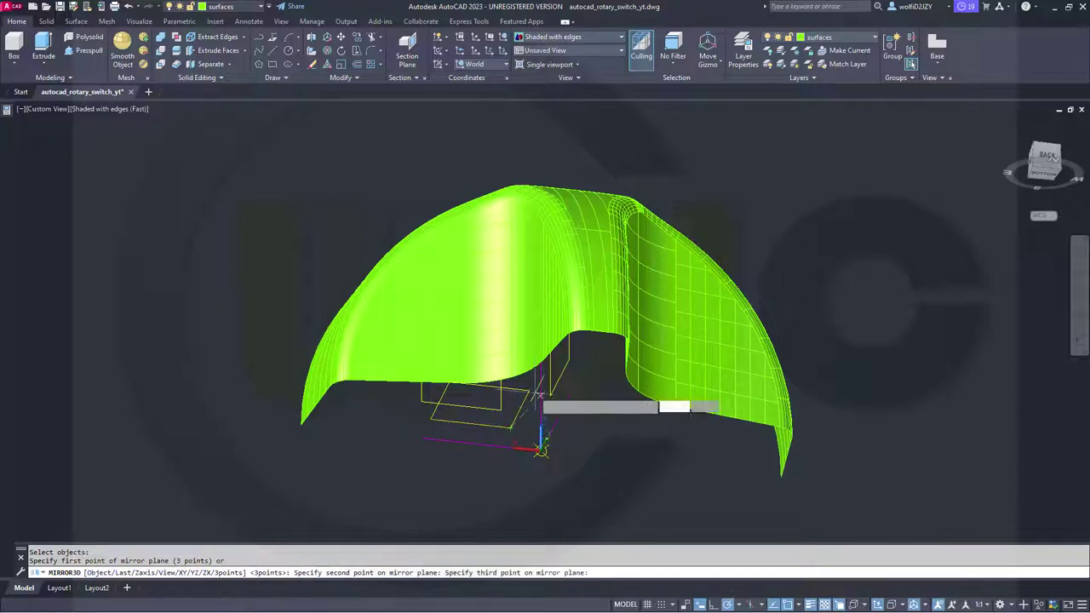
{"action": "left_click", "coordinate": [529, 391]}
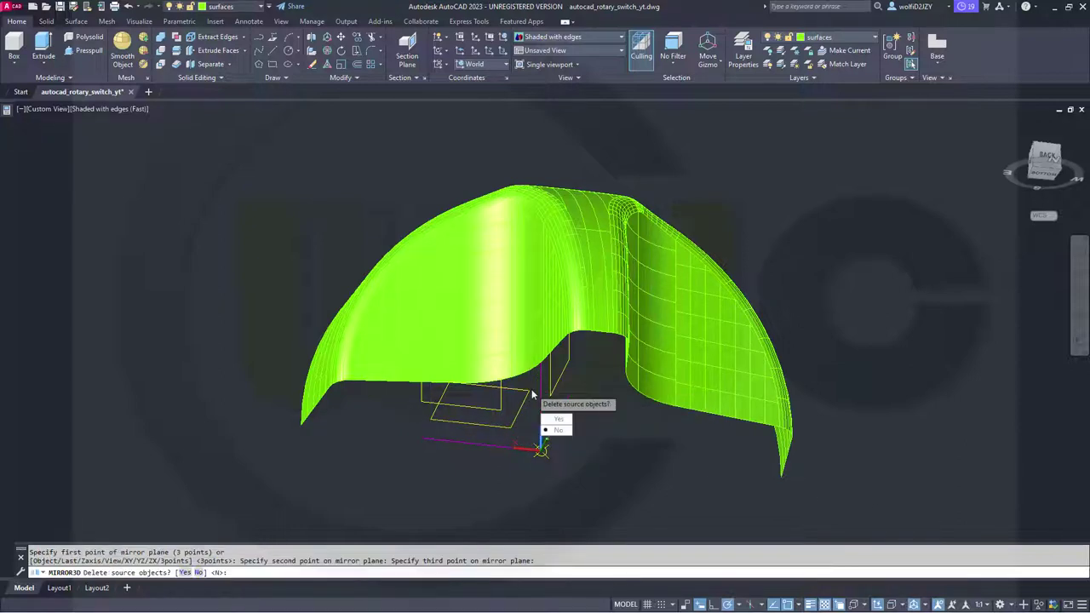
{"action": "left_click", "coordinate": [559, 430]}
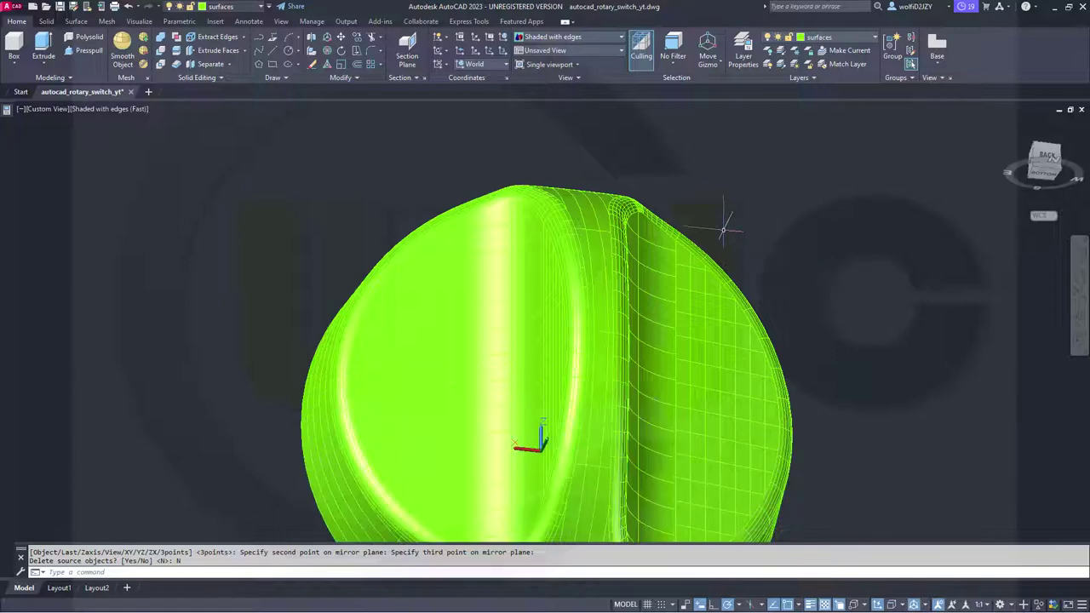
Step: Union the upper filleted surface with its lower mirrored copy, accepting the loss of associativity, and clear the selection
{"action": "left_click", "coordinate": [161, 37]}
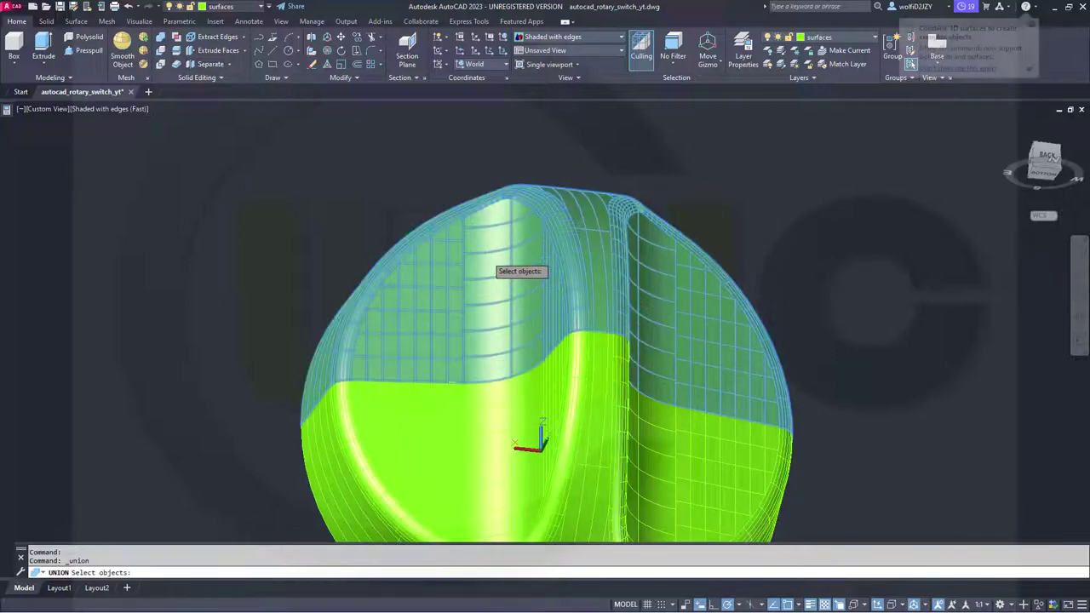
{"action": "left_click", "coordinate": [459, 410]}
{"action": "left_click", "coordinate": [728, 285]}
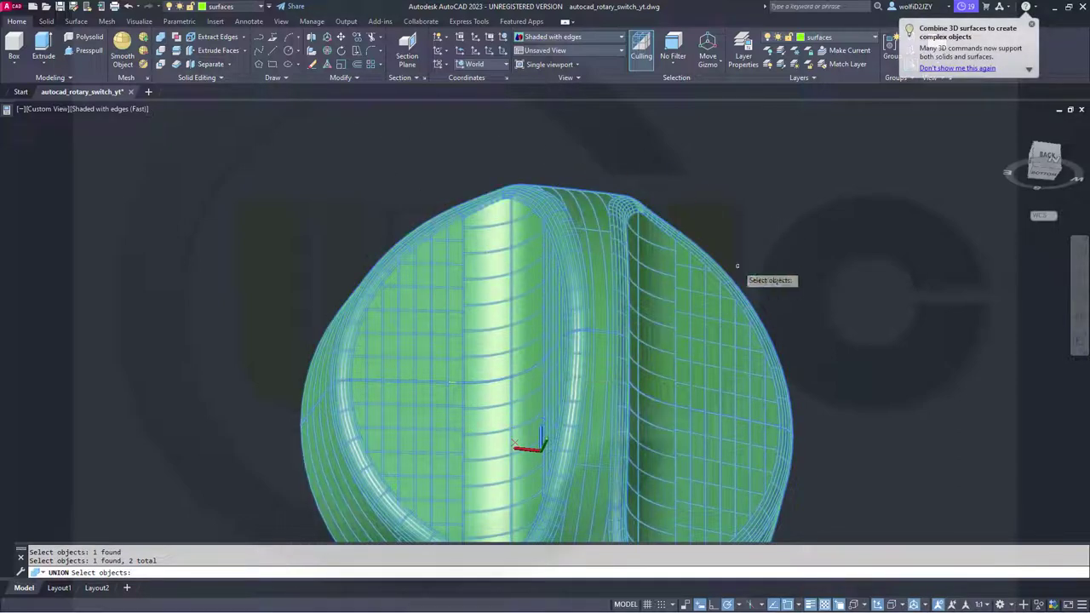
{"action": "key", "text": "Return"}
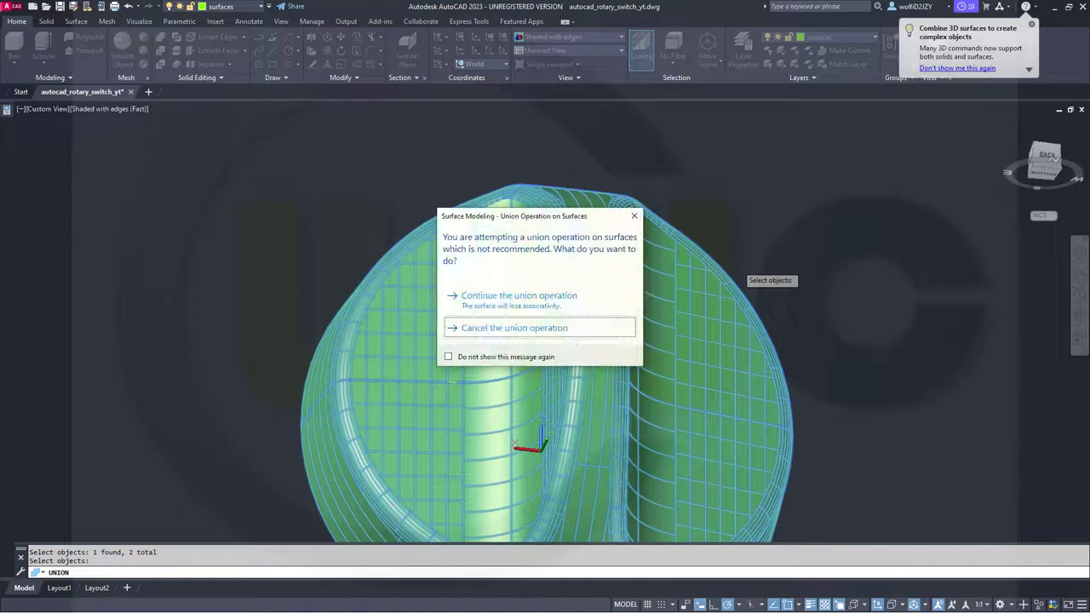
{"action": "left_click", "coordinate": [565, 297]}
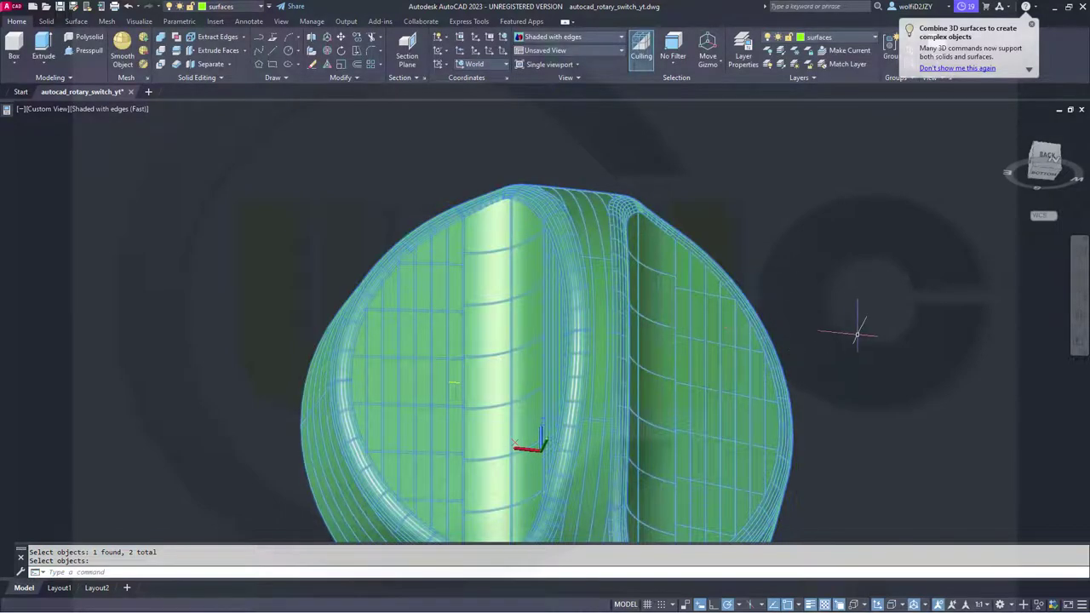
{"action": "key", "text": "Escape"}
{"action": "scroll", "coordinate": [858, 334], "scroll_direction": "up", "scroll_amount": 2}
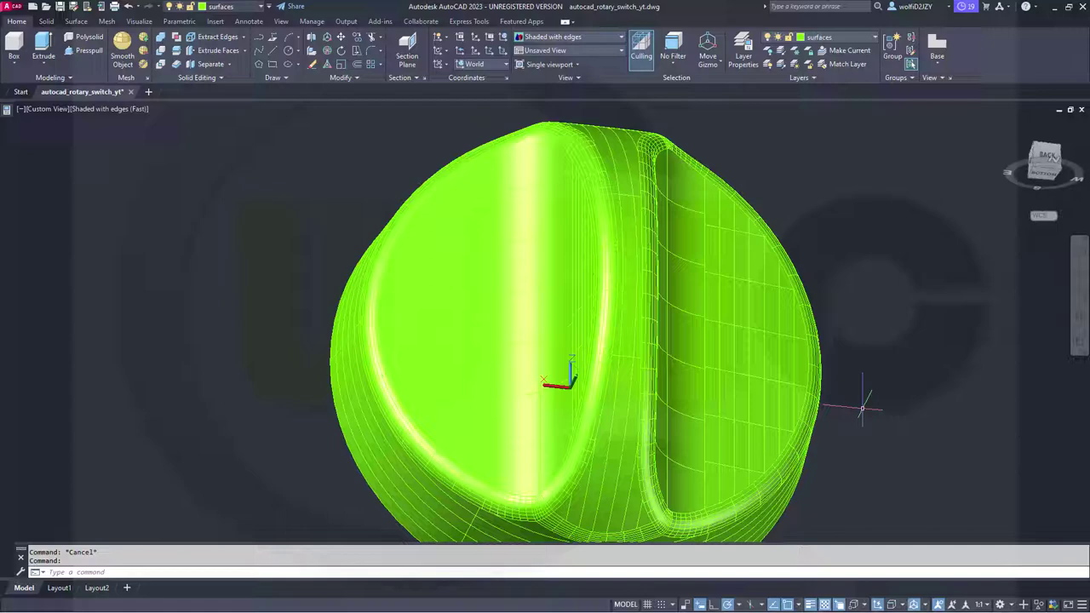
{"action": "middle_click_drag", "start_coordinate": [862, 409], "coordinate": [828, 351], "text": "shift"}
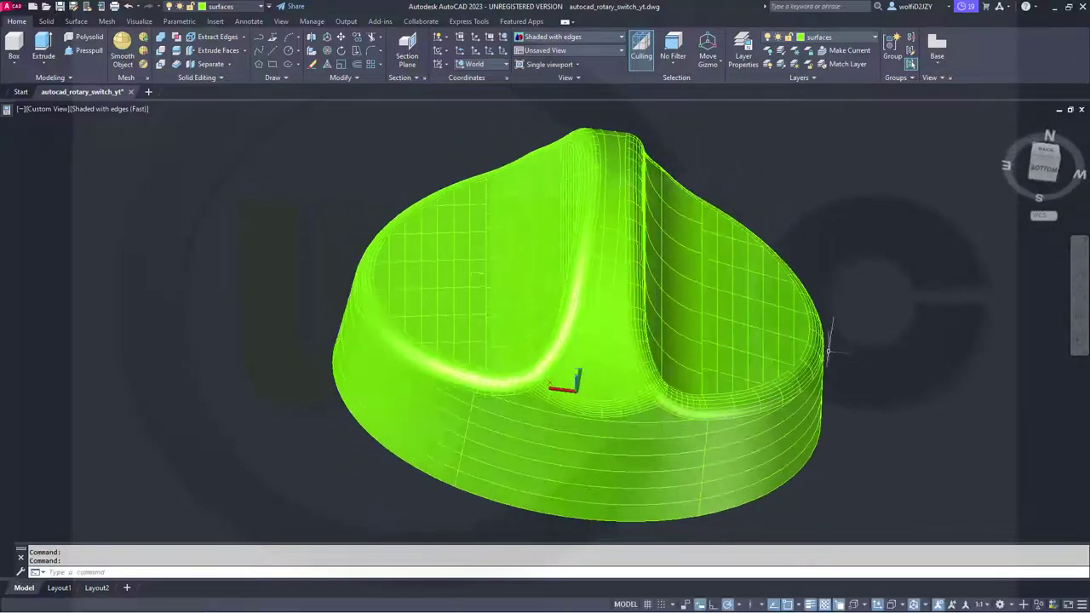